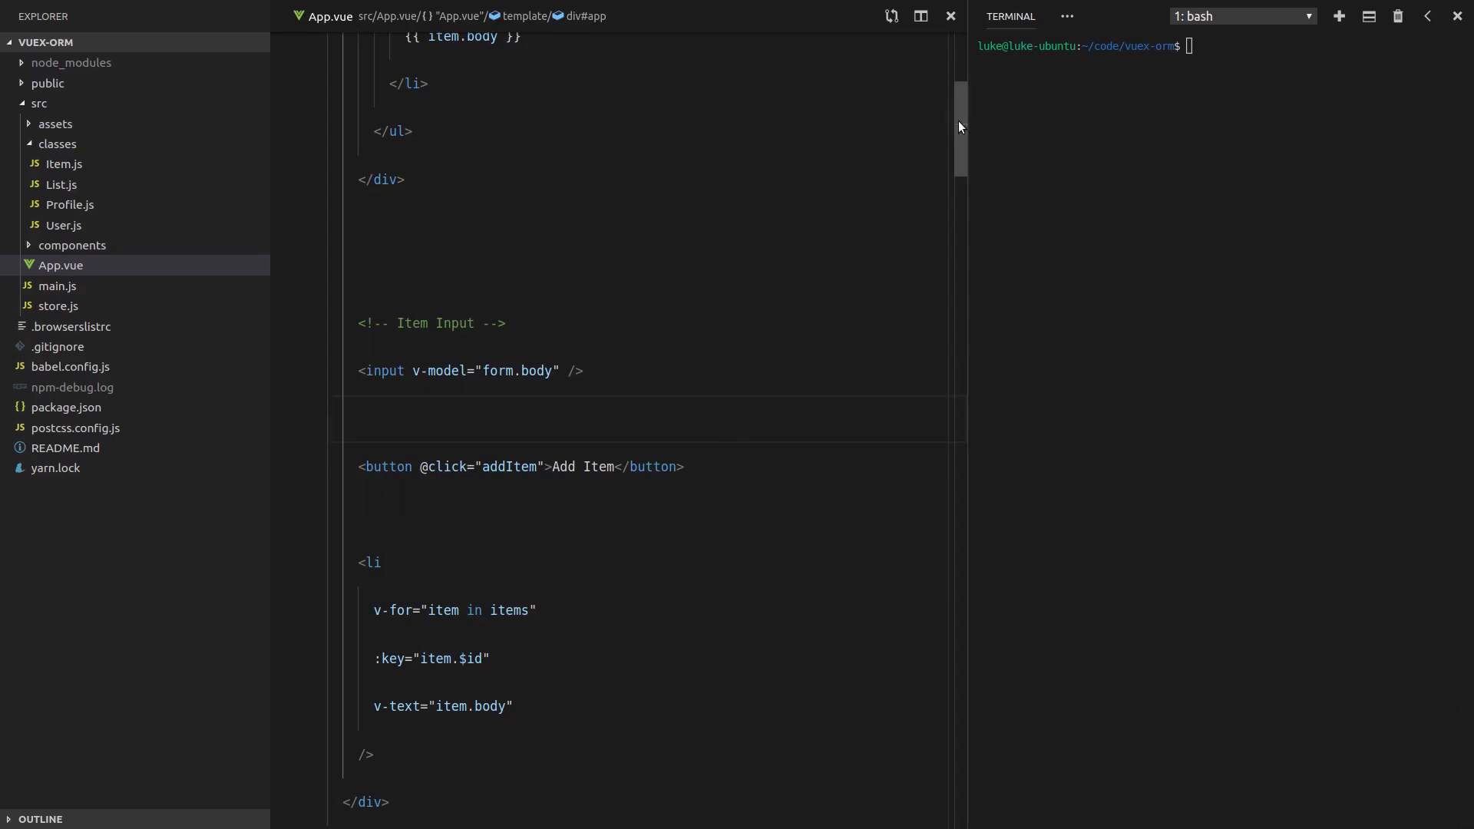
mouse_move(960, 127)
left_mouse_down()
mouse_move(954, 245)
mouse_move(955, 47)
left_mouse_up()
scroll(515, 425, "down", 2)
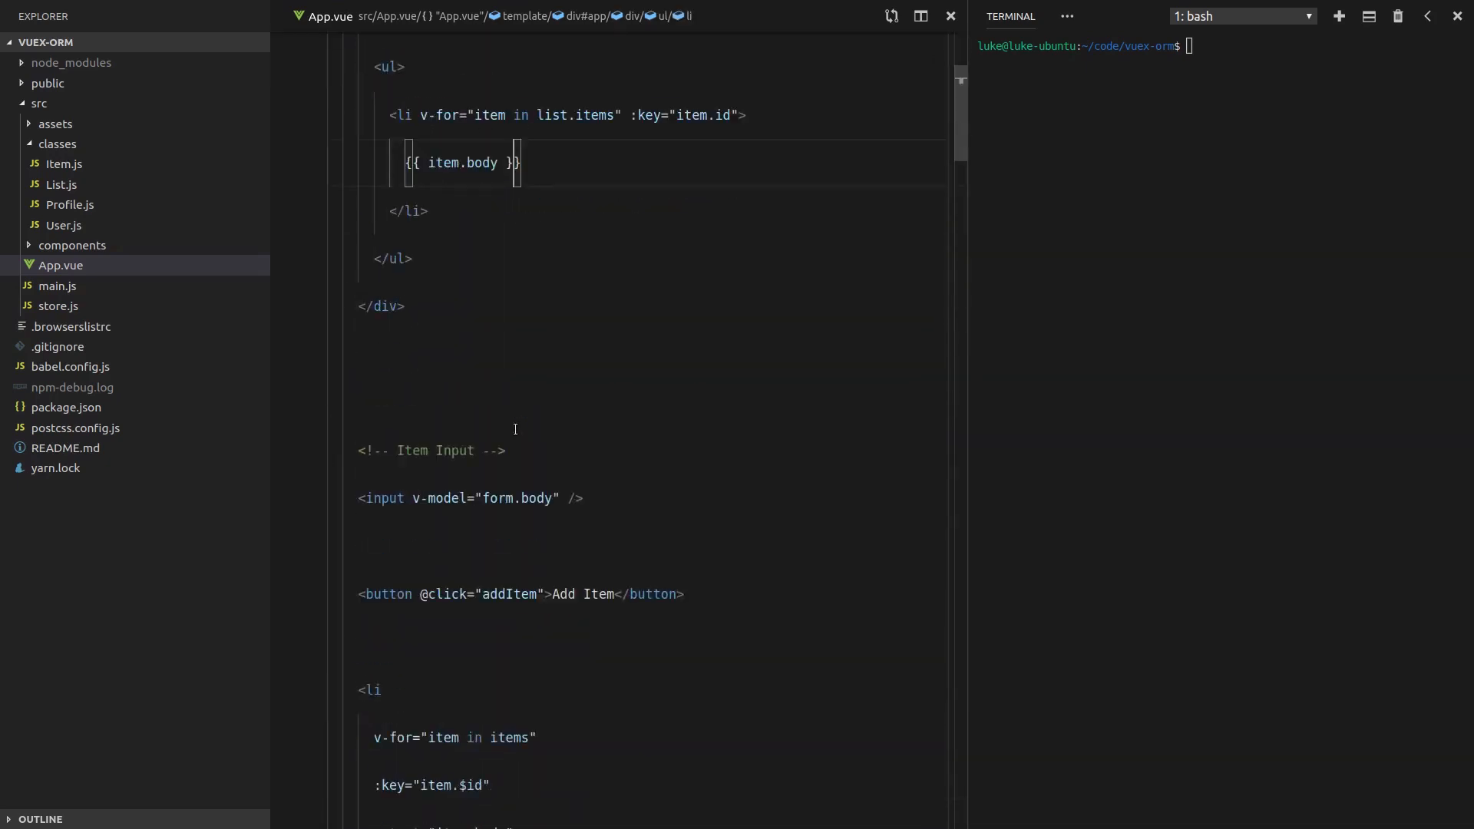
scroll(496, 409, "down", 1)
Delete the Item Input comment, input field, Add Item button and <li> list markup from the template.
left_click(391, 359)
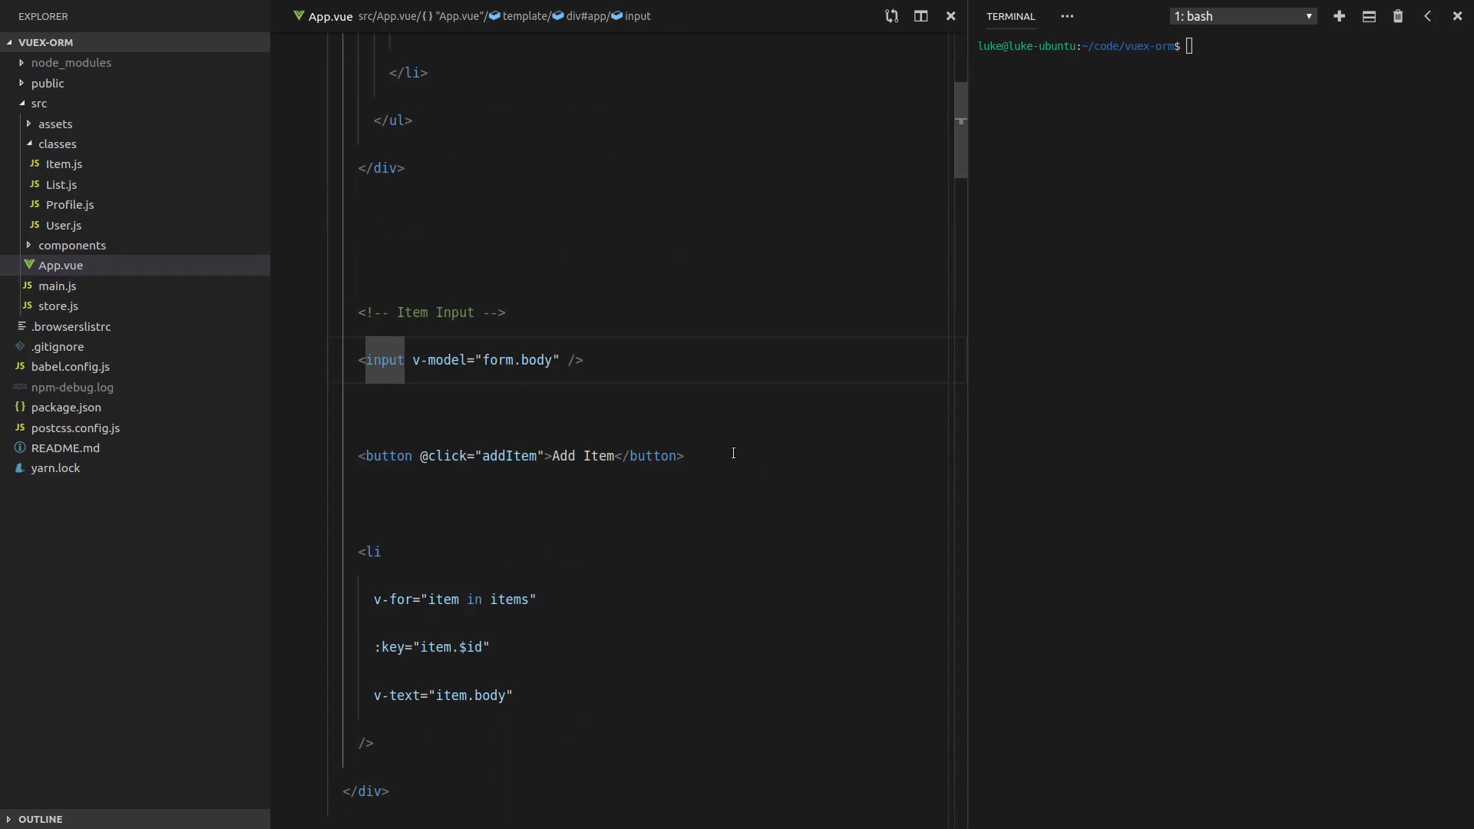
left_click_drag(730, 454, 267, 372)
scroll(411, 520, "down", 1)
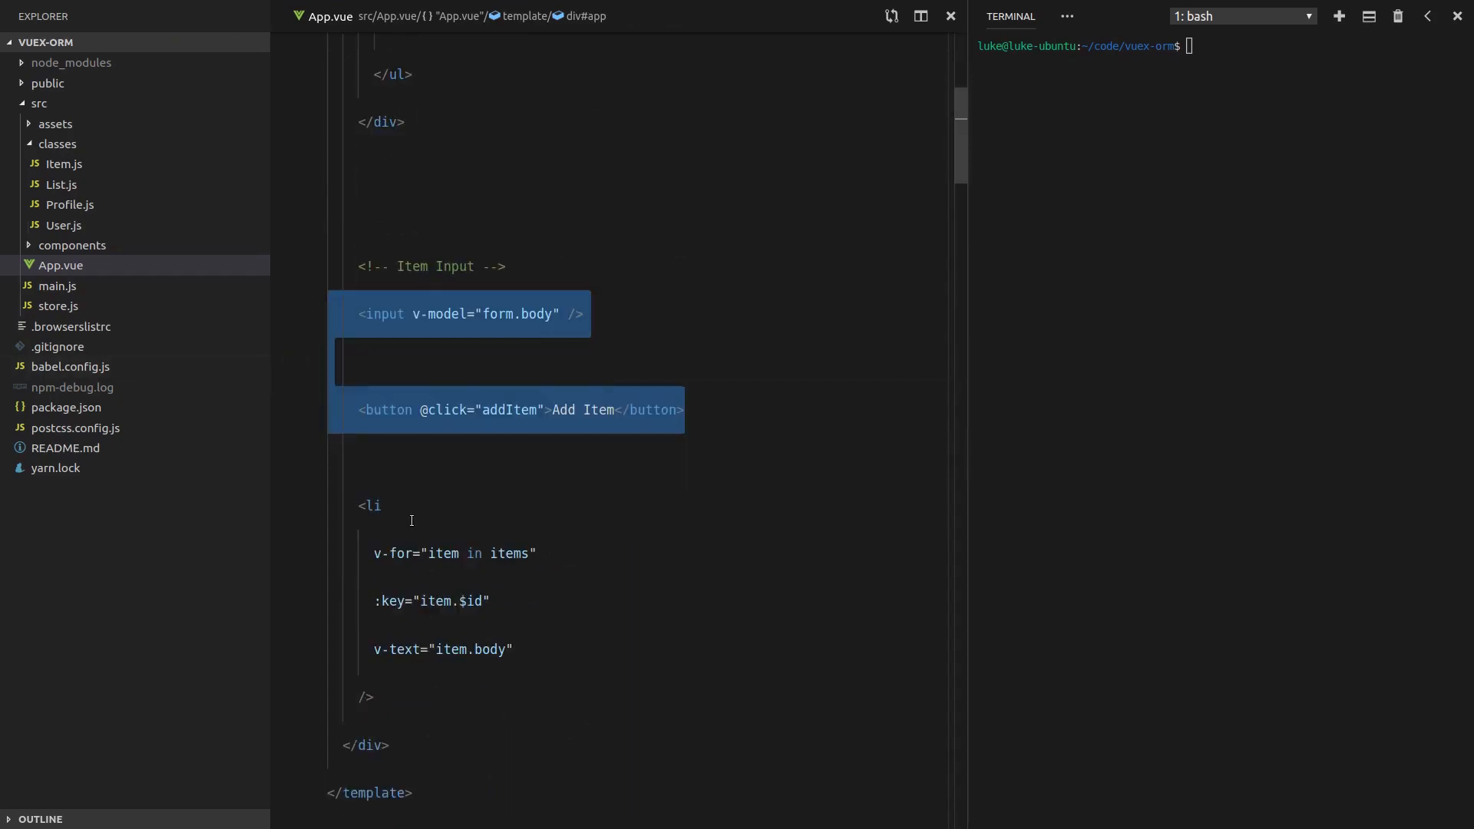
scroll(410, 522, "down", 1)
left_click(526, 507)
left_click_drag(381, 674, 237, 231)
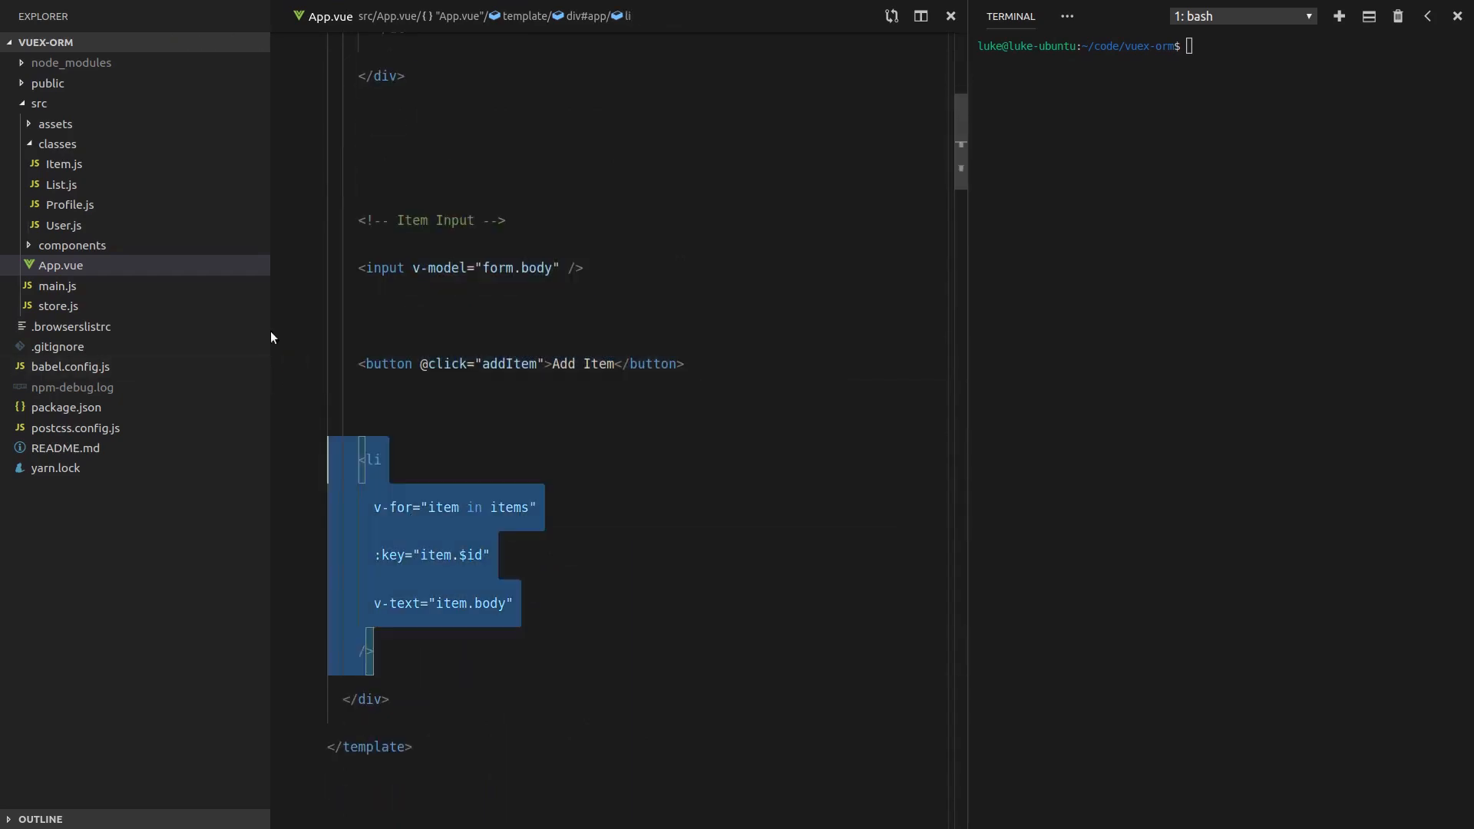
key("BackSpace")
key("BackSpace")
key("BackSpace")
key("BackSpace")
Delete the lists: [...] block from luke's User.insert data, keeping id, name and email, and save.
key("Down")
key("Down")
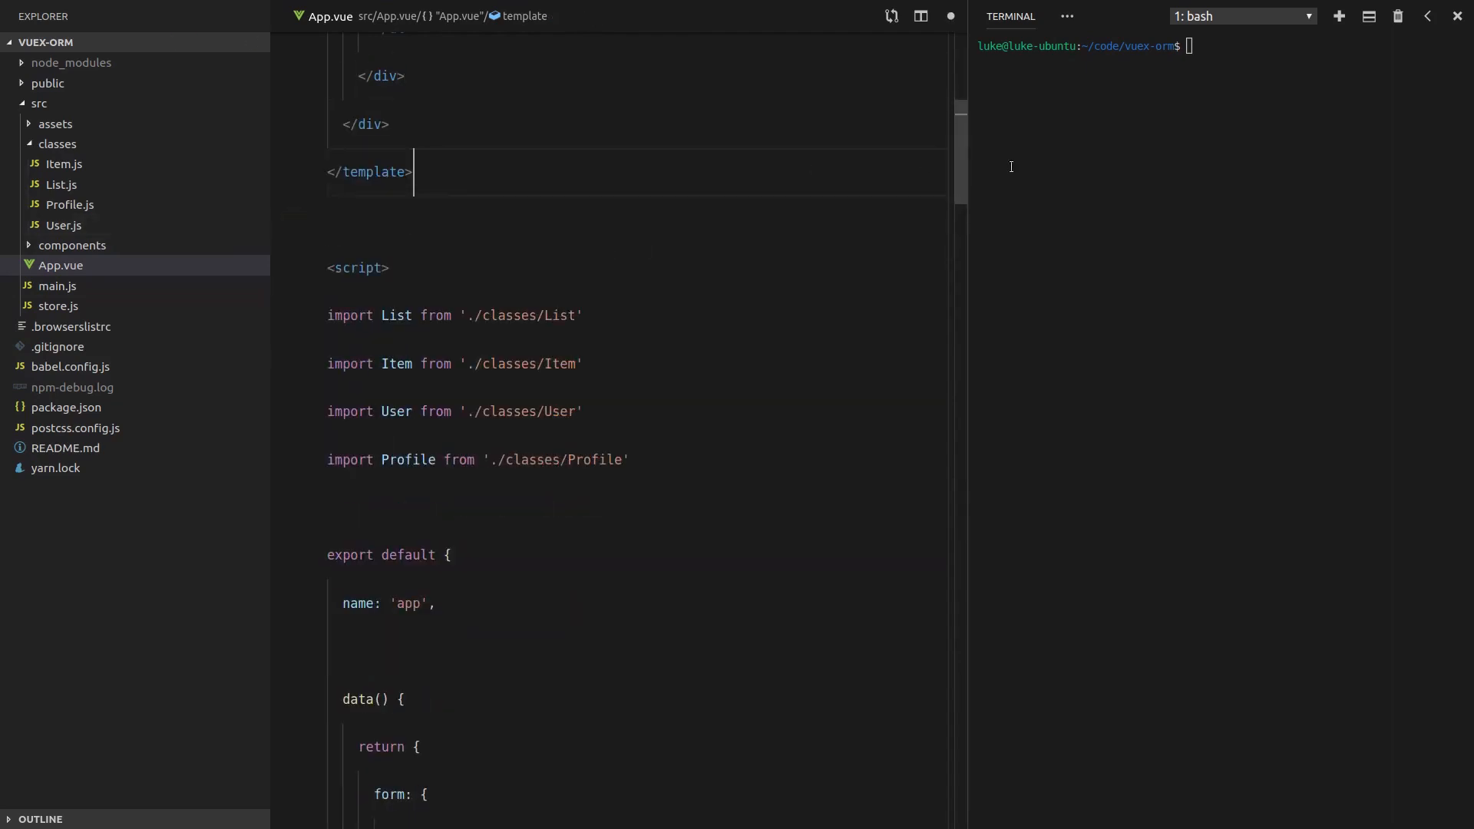
left_click_drag(957, 133, 877, 270)
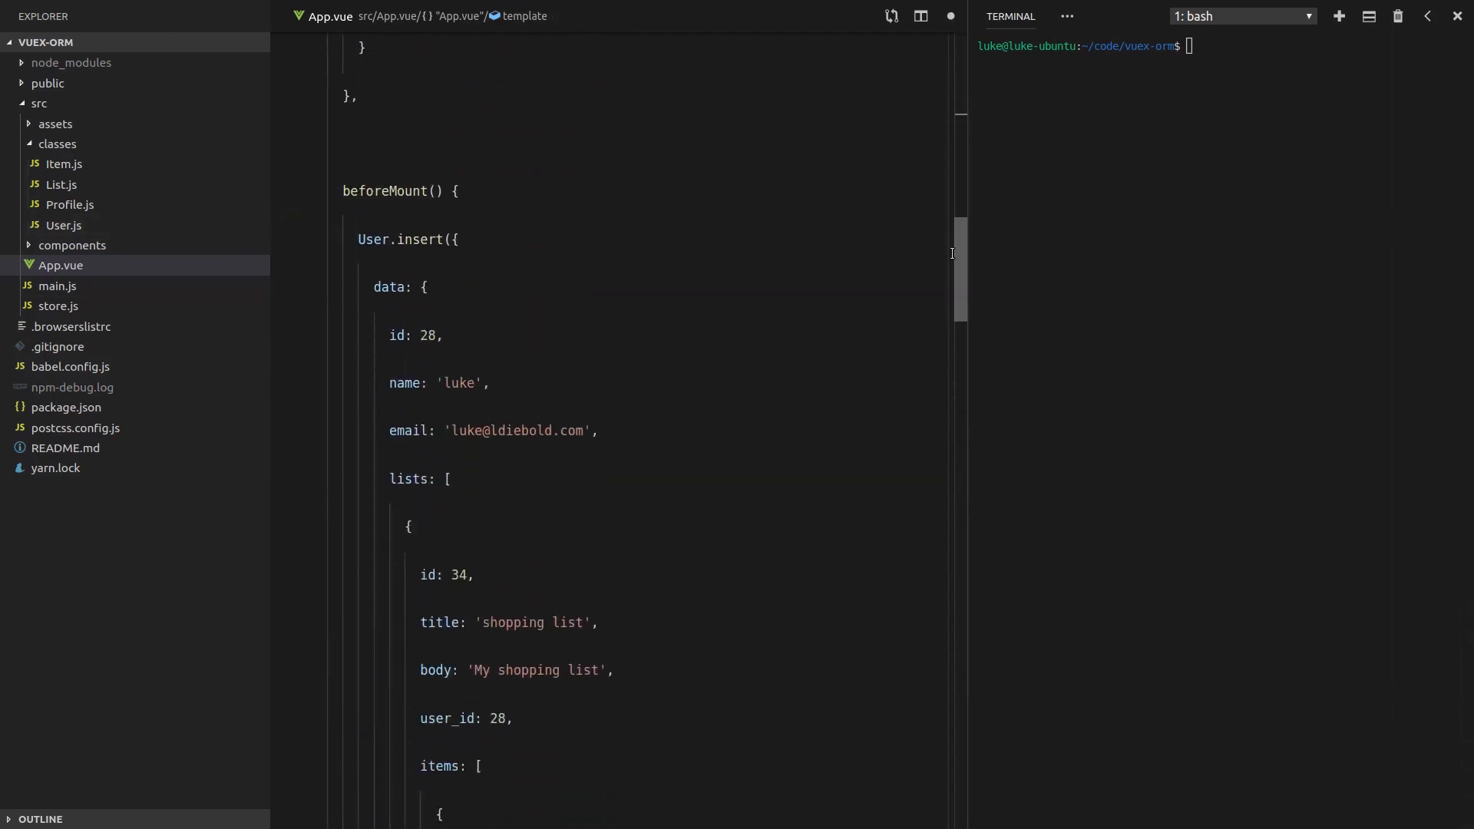
left_click(644, 304)
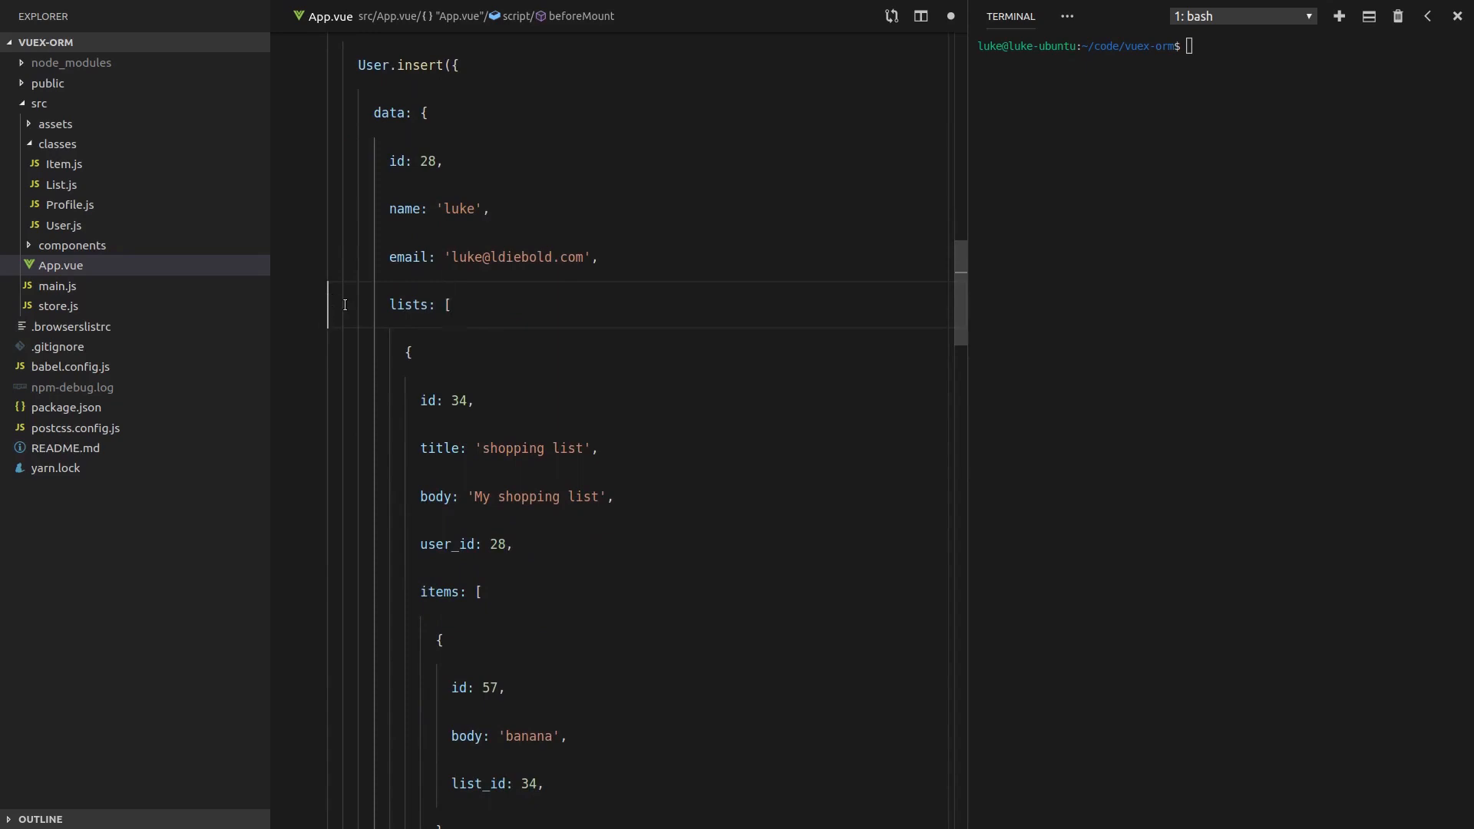
left_click_drag(326, 304, 820, 633)
scroll(820, 631, "down", 5)
scroll(820, 632, "down", 3)
scroll(806, 608, "down", 2)
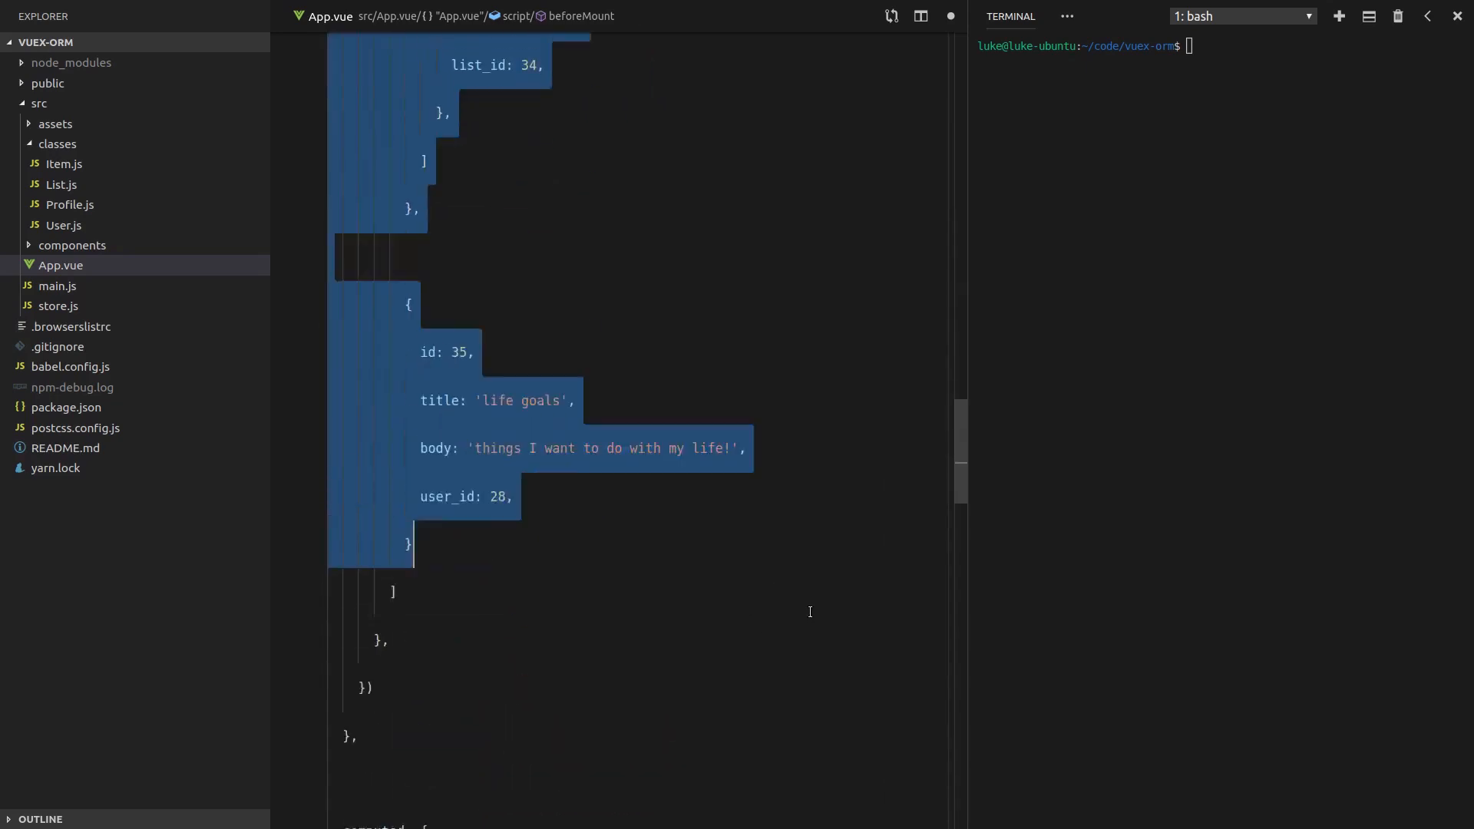
scroll(807, 609, "down", 1)
key("BackSpace")
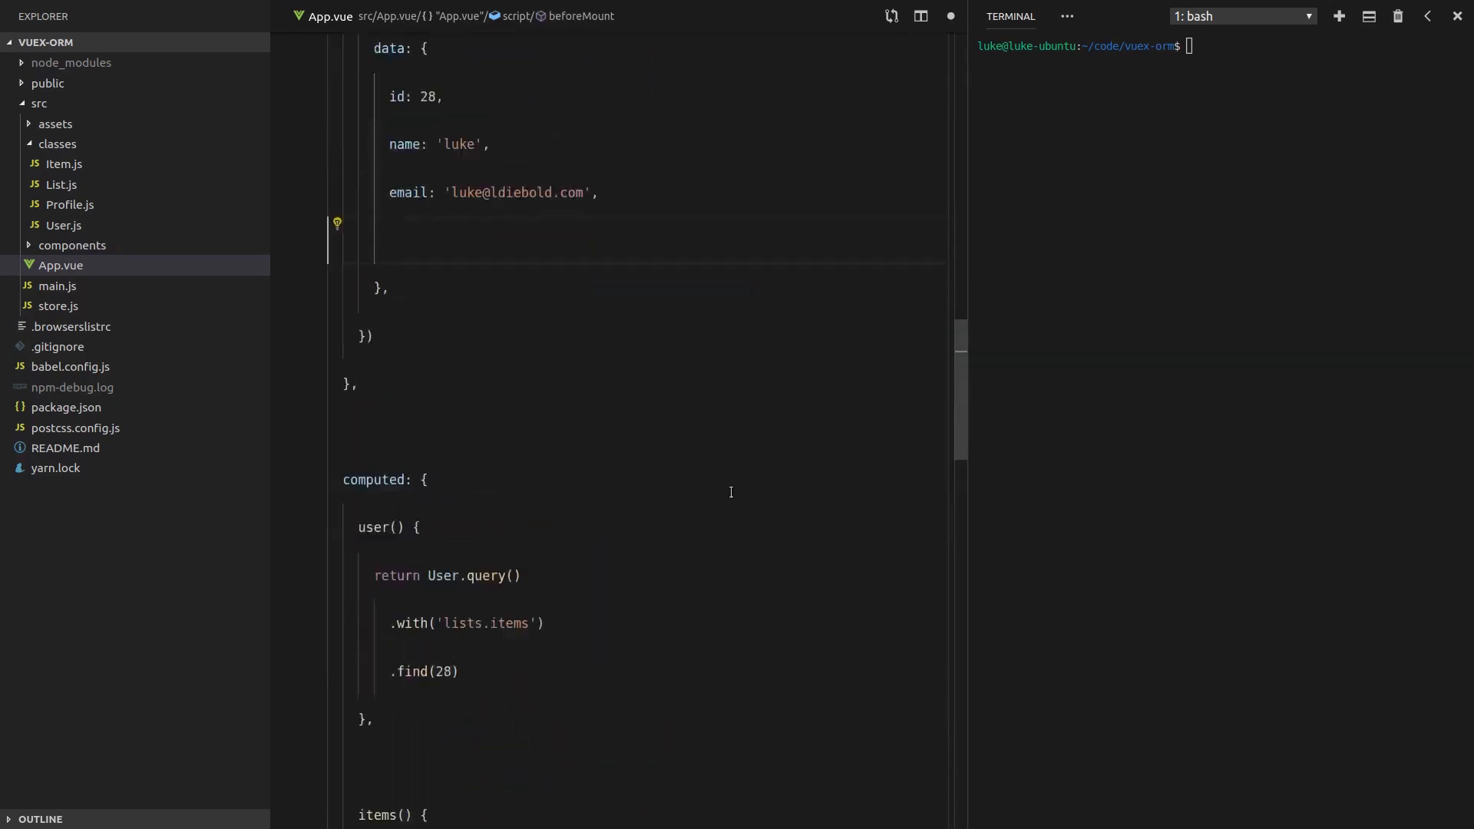
scroll(731, 491, "up", 2)
key("BackSpace")
left_click(657, 307)
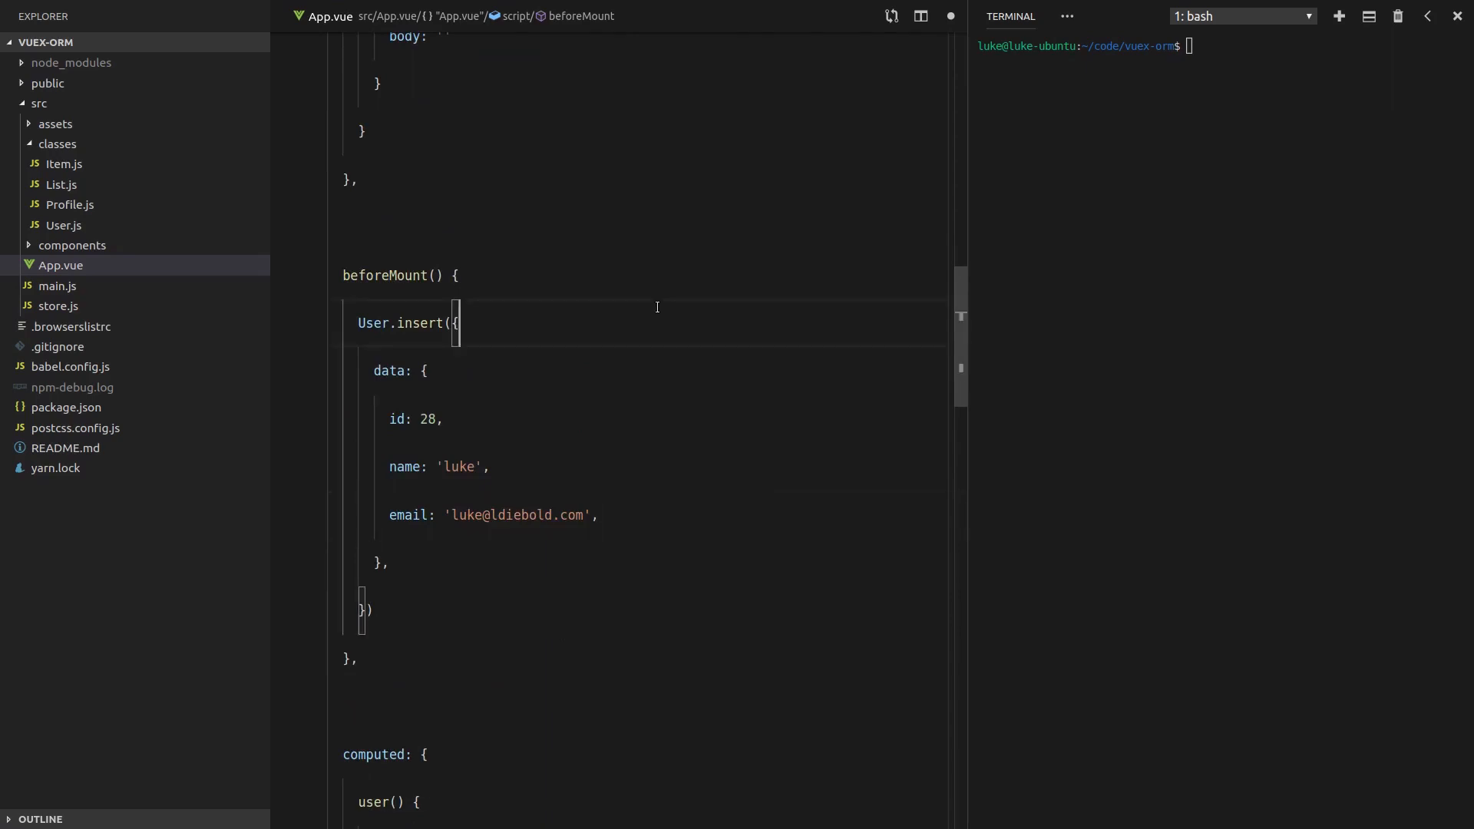
key("ctrl+s")
left_click(1218, 104)
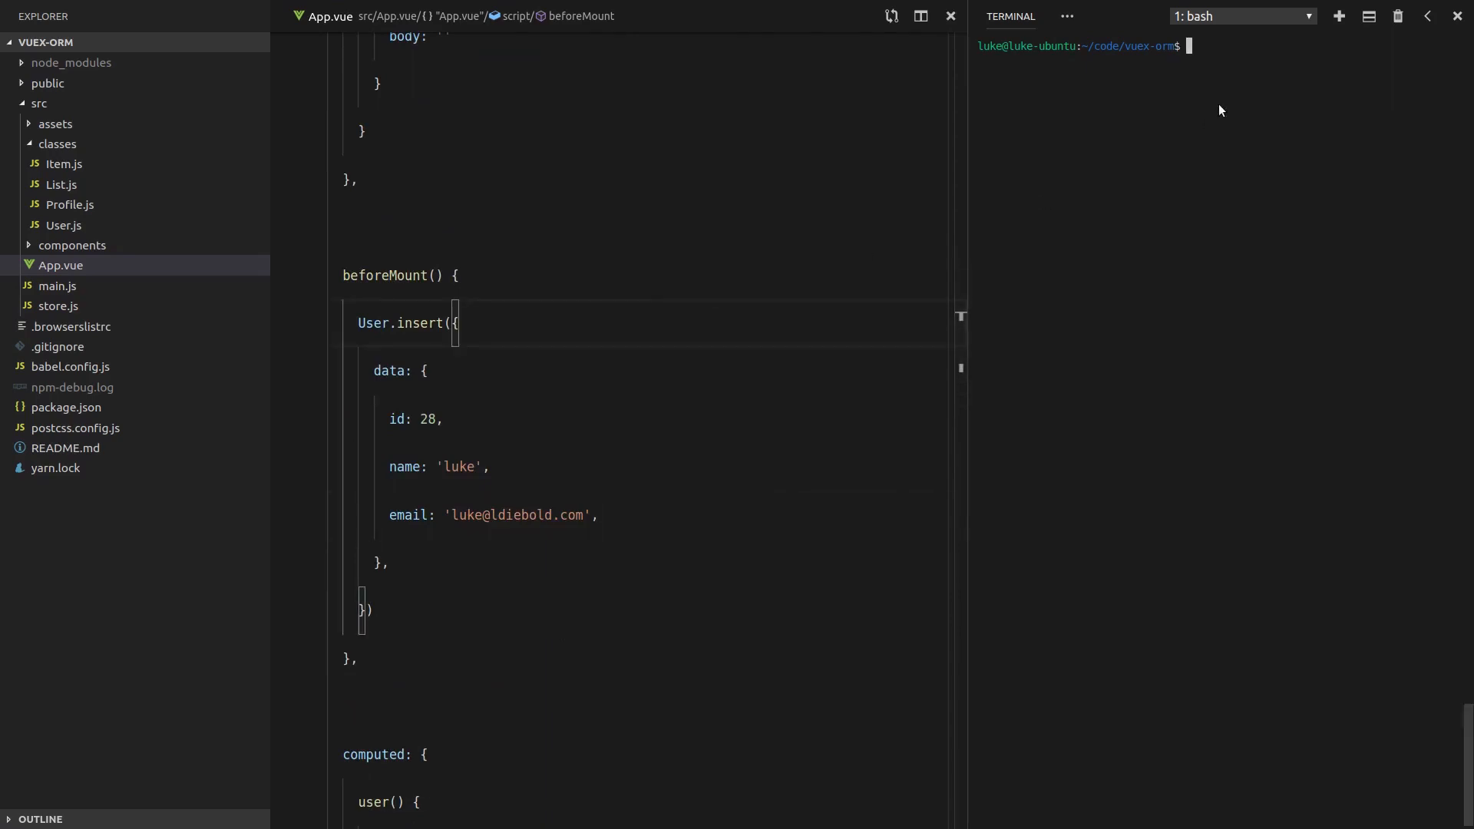
type("yarn serve")
Run yarn serve, then reload localhost:8080 in Chrome with the console showing.
key("Return")
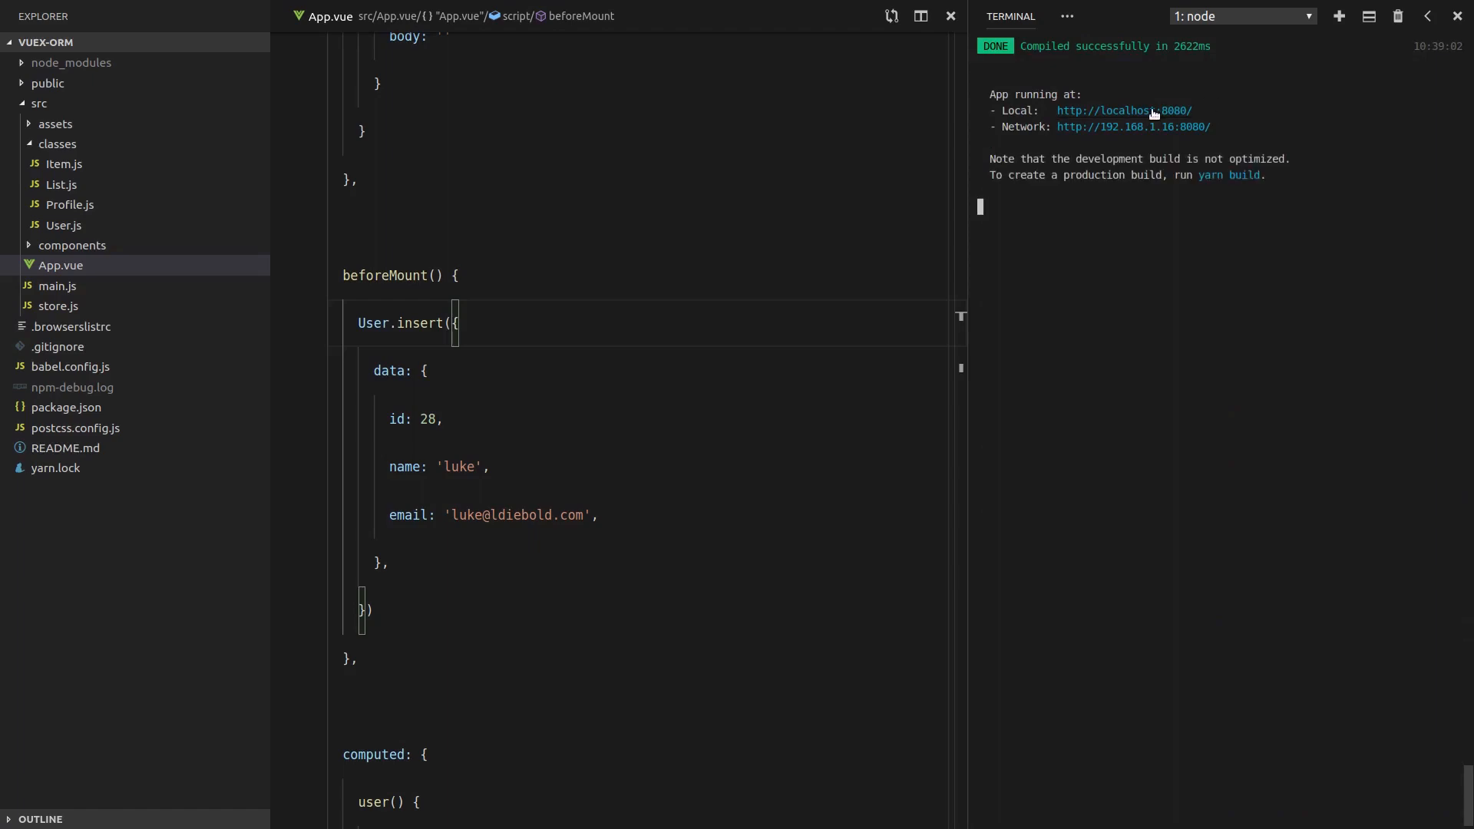
key("alt+Tab")
key("ctrl+r")
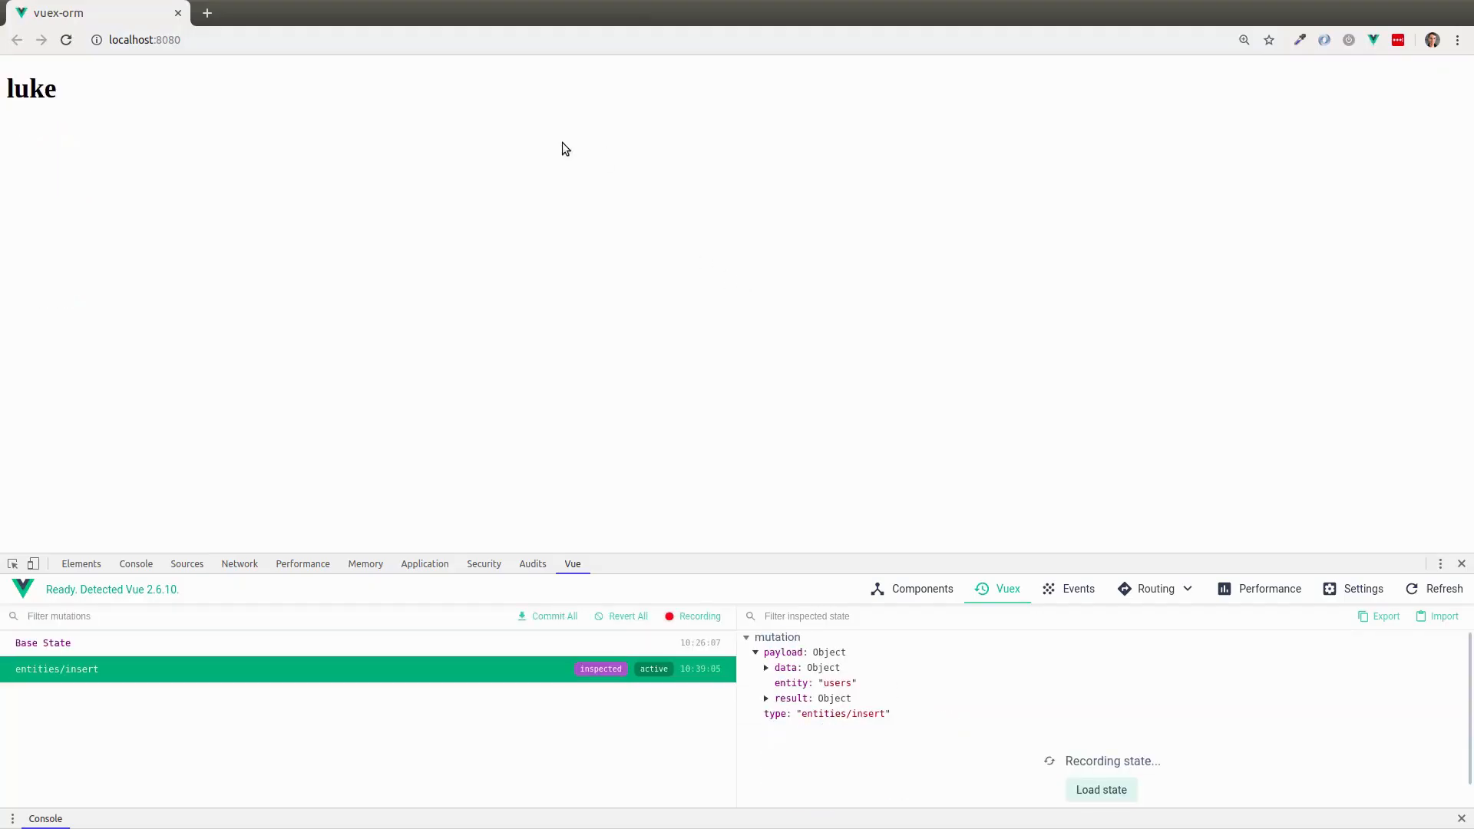
left_click(134, 564)
Write a List.insert({ data: [ { } ] }) skeleton below the User.insert call.
key("alt+Tab")
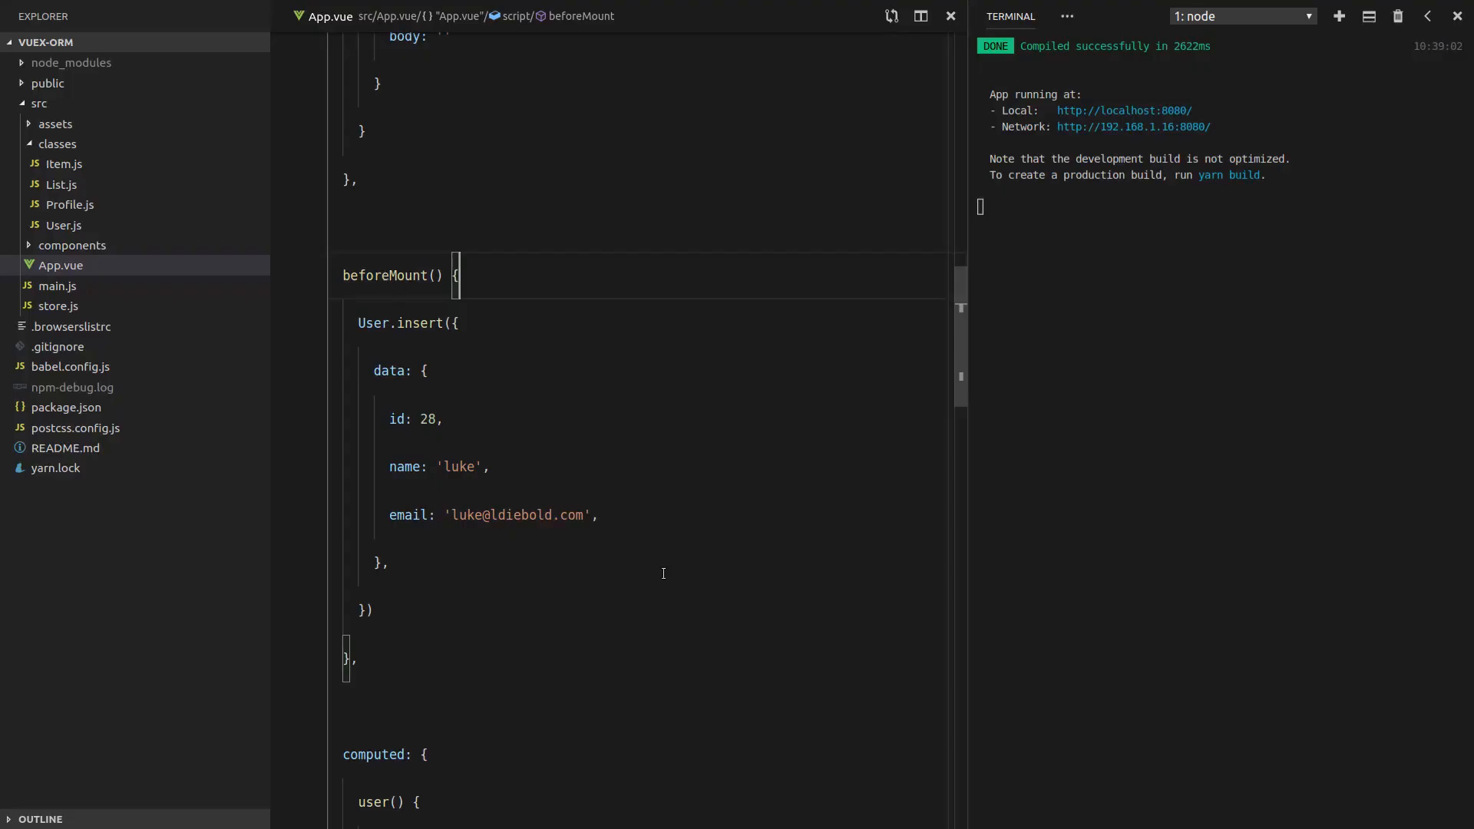
left_click(413, 471)
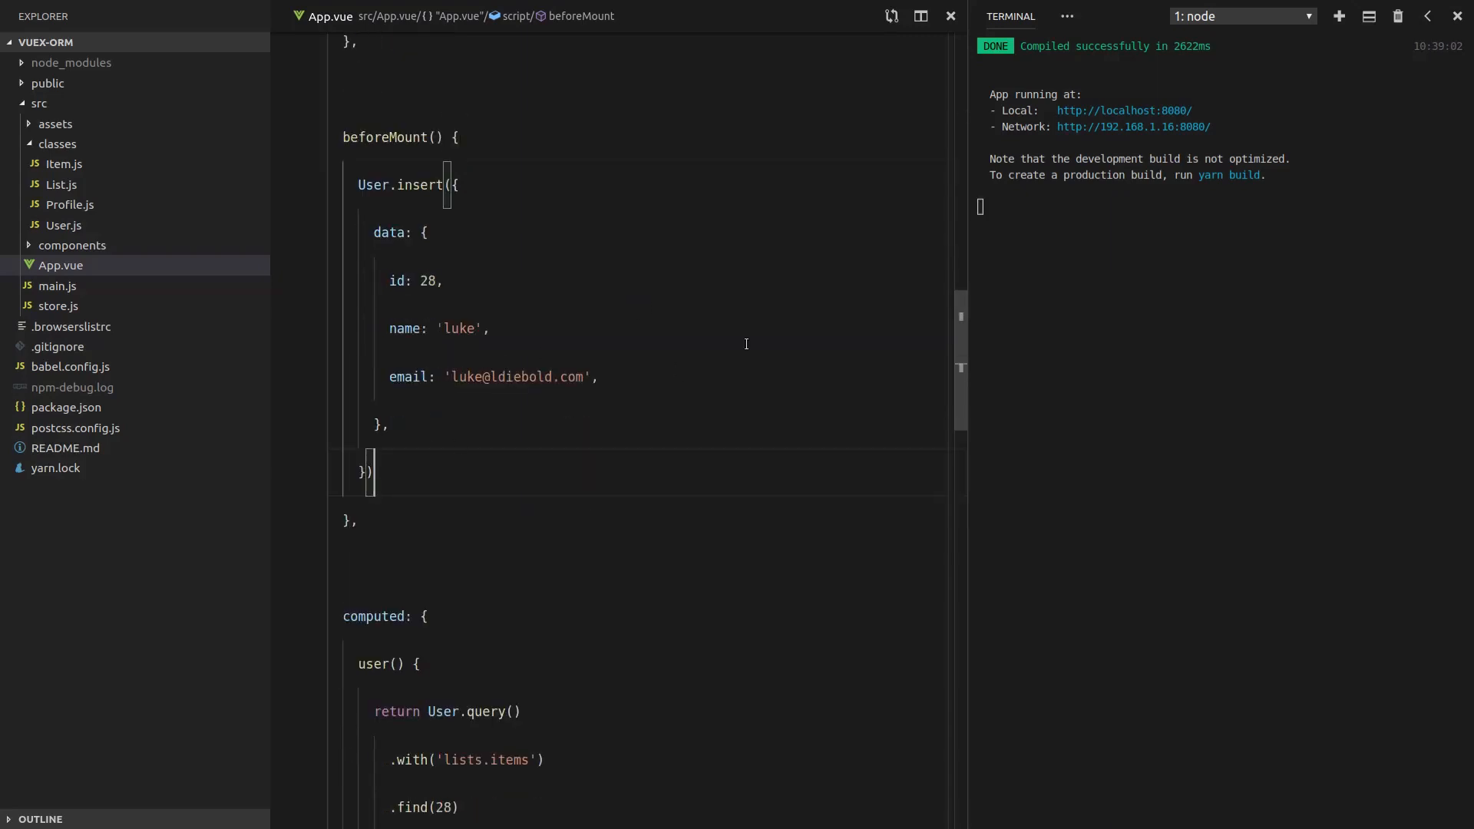
key("Return")
key("Return")
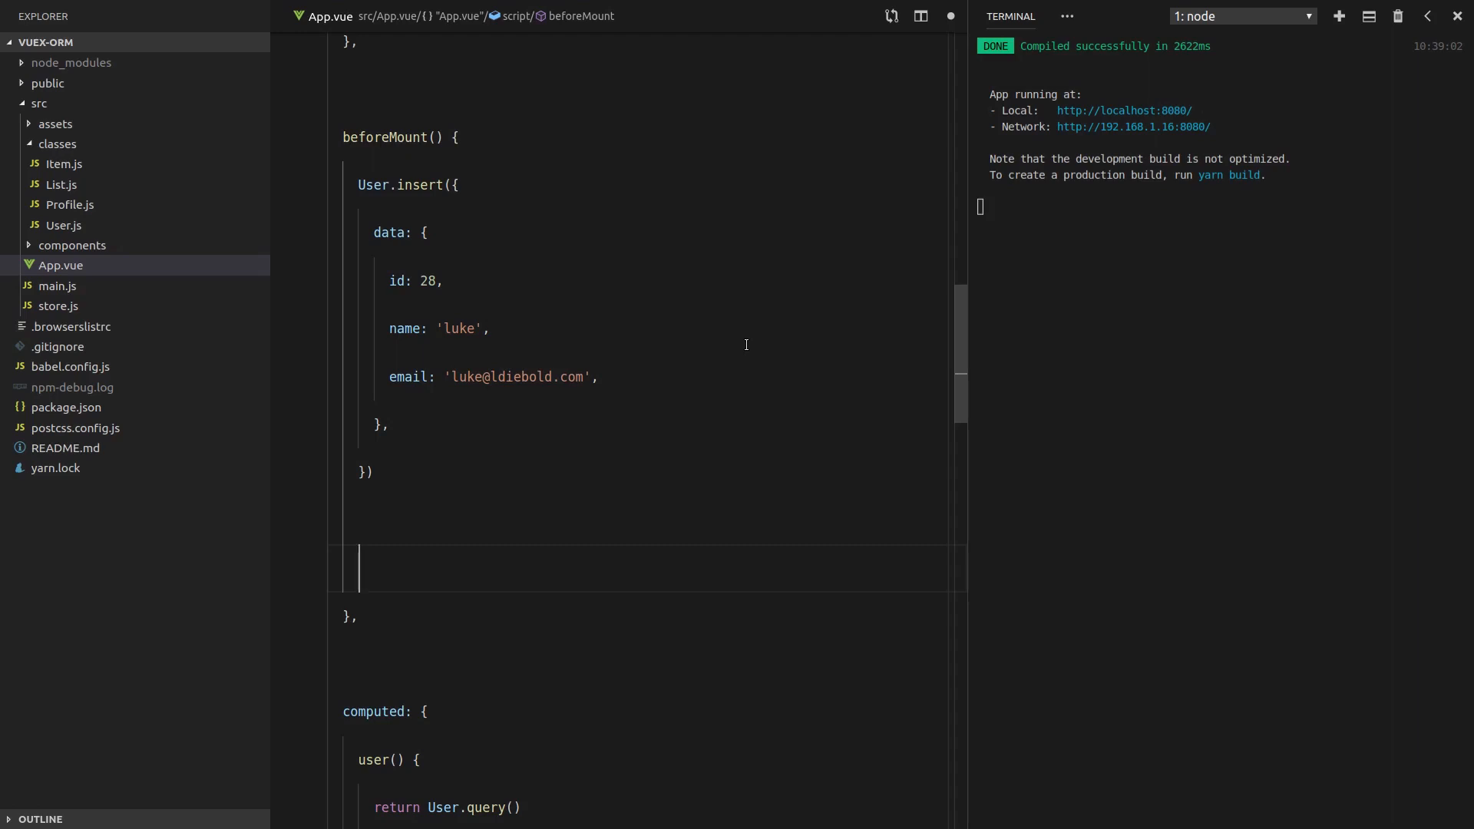
type("List.insert")
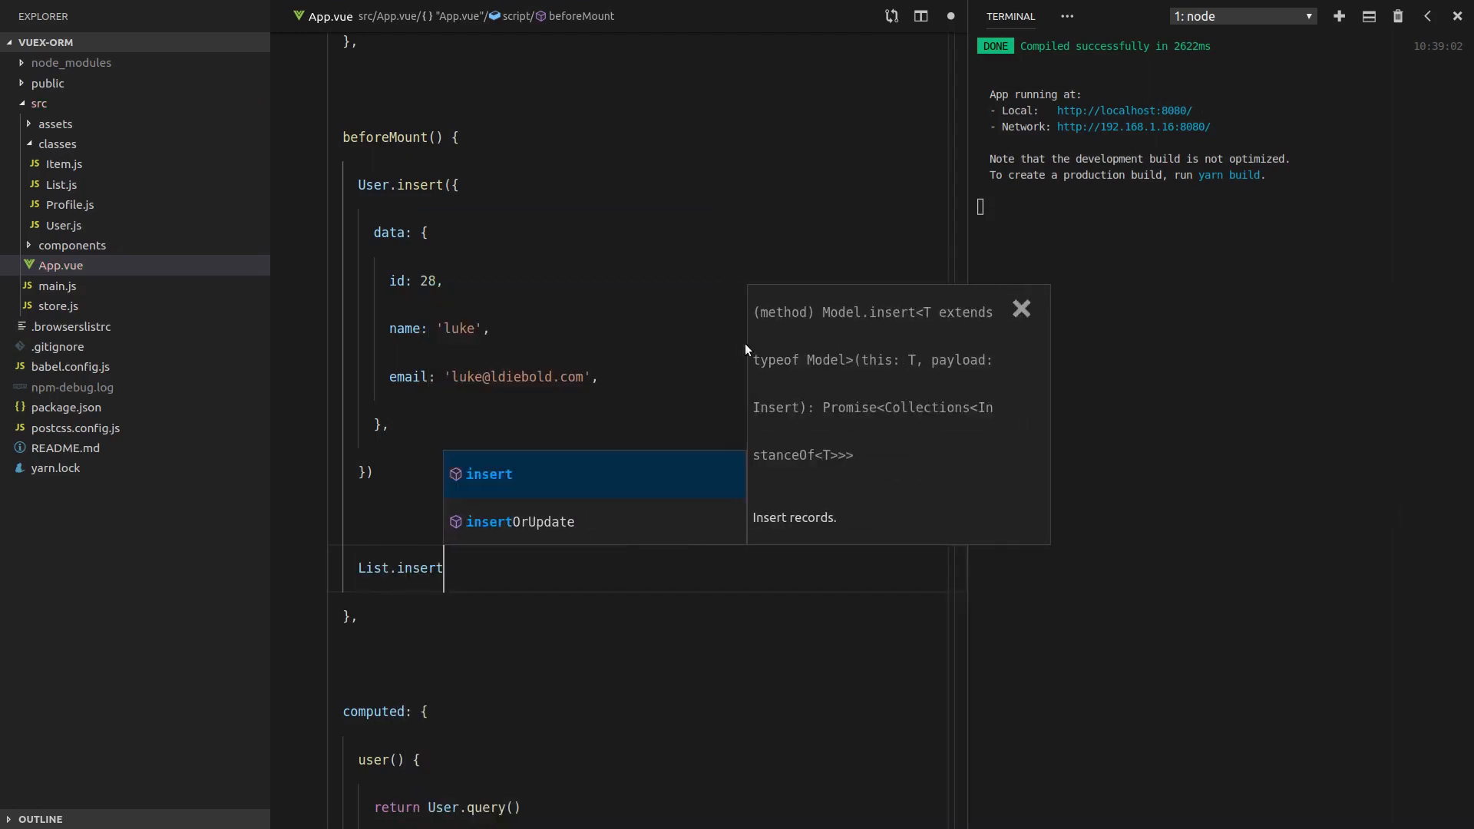
type("({")
key("Return")
type("data")
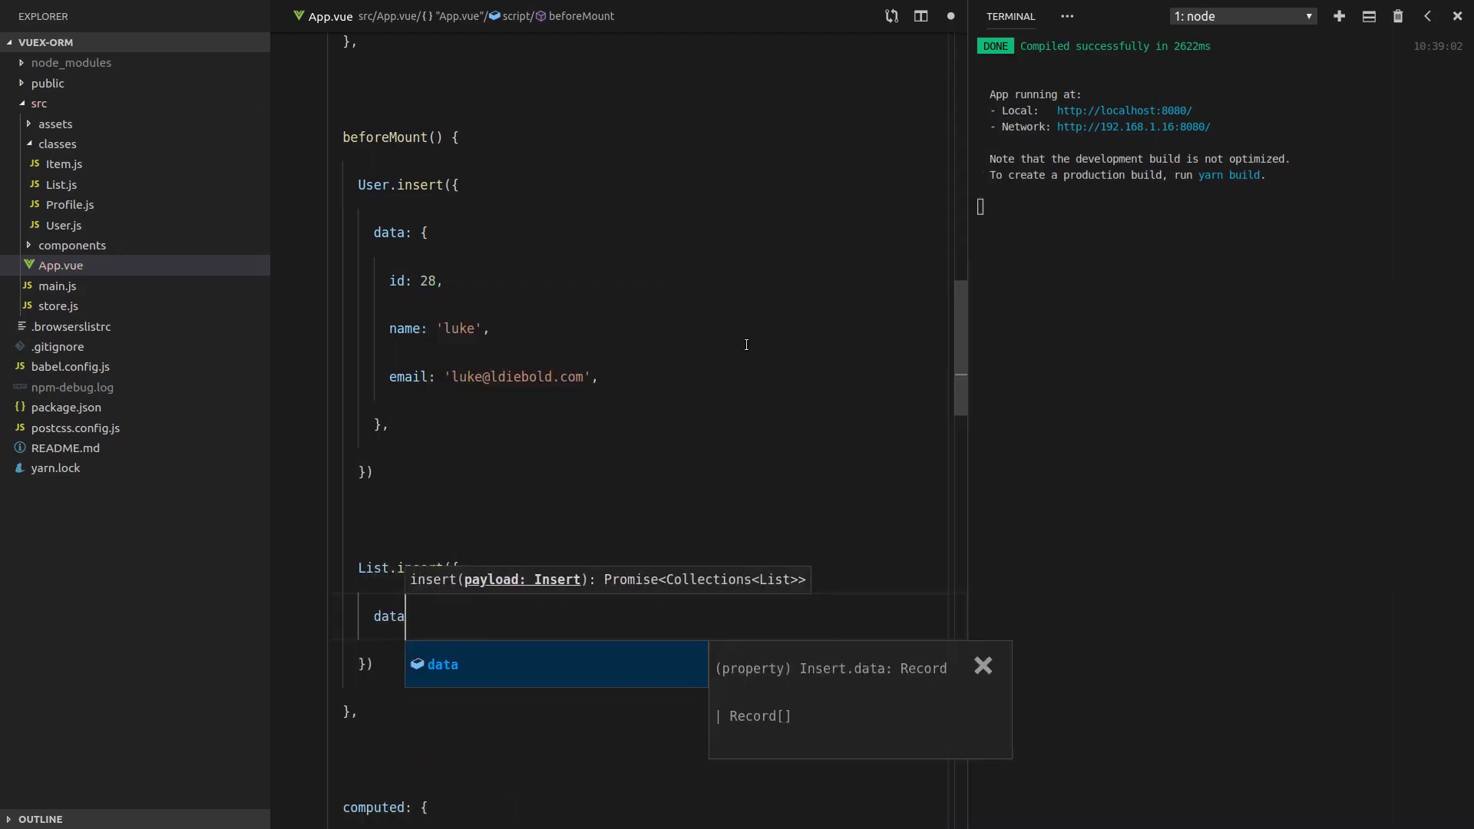
type(": {")
key("Return")
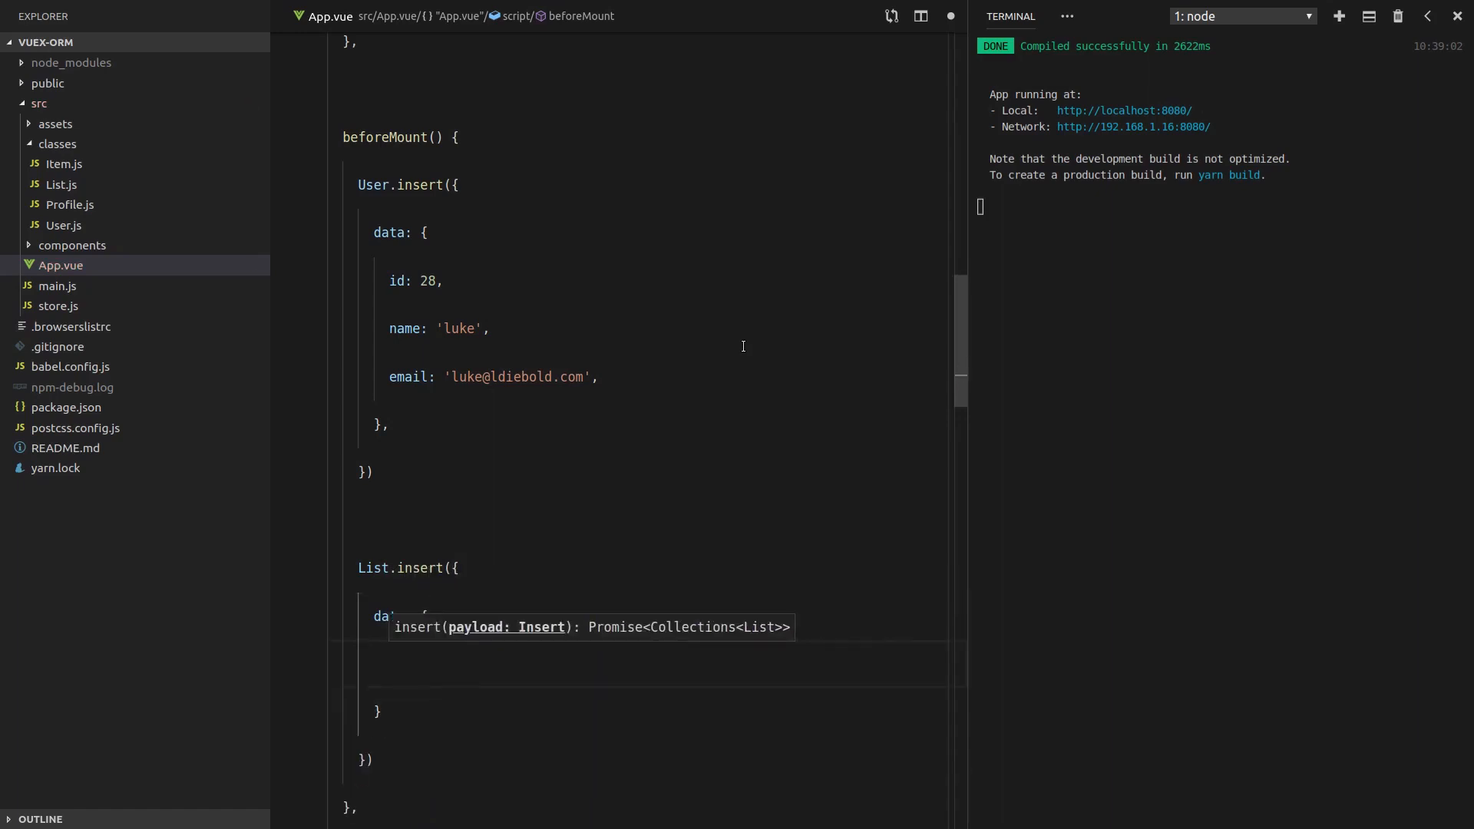
scroll(742, 345, "down", 2)
left_click_drag(381, 620, 421, 519)
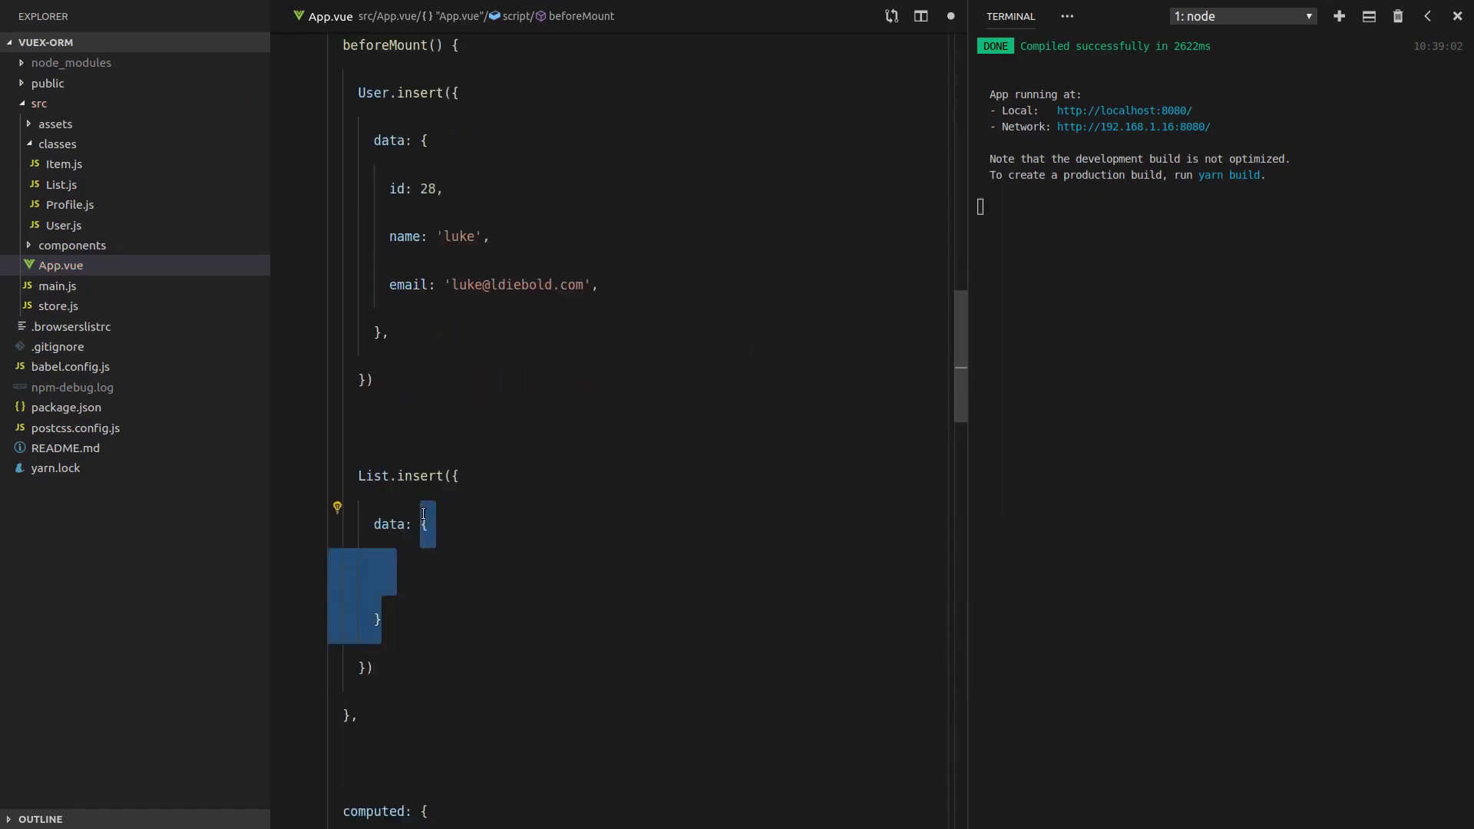
type("[")
key("Return")
type("{")
key("Return")
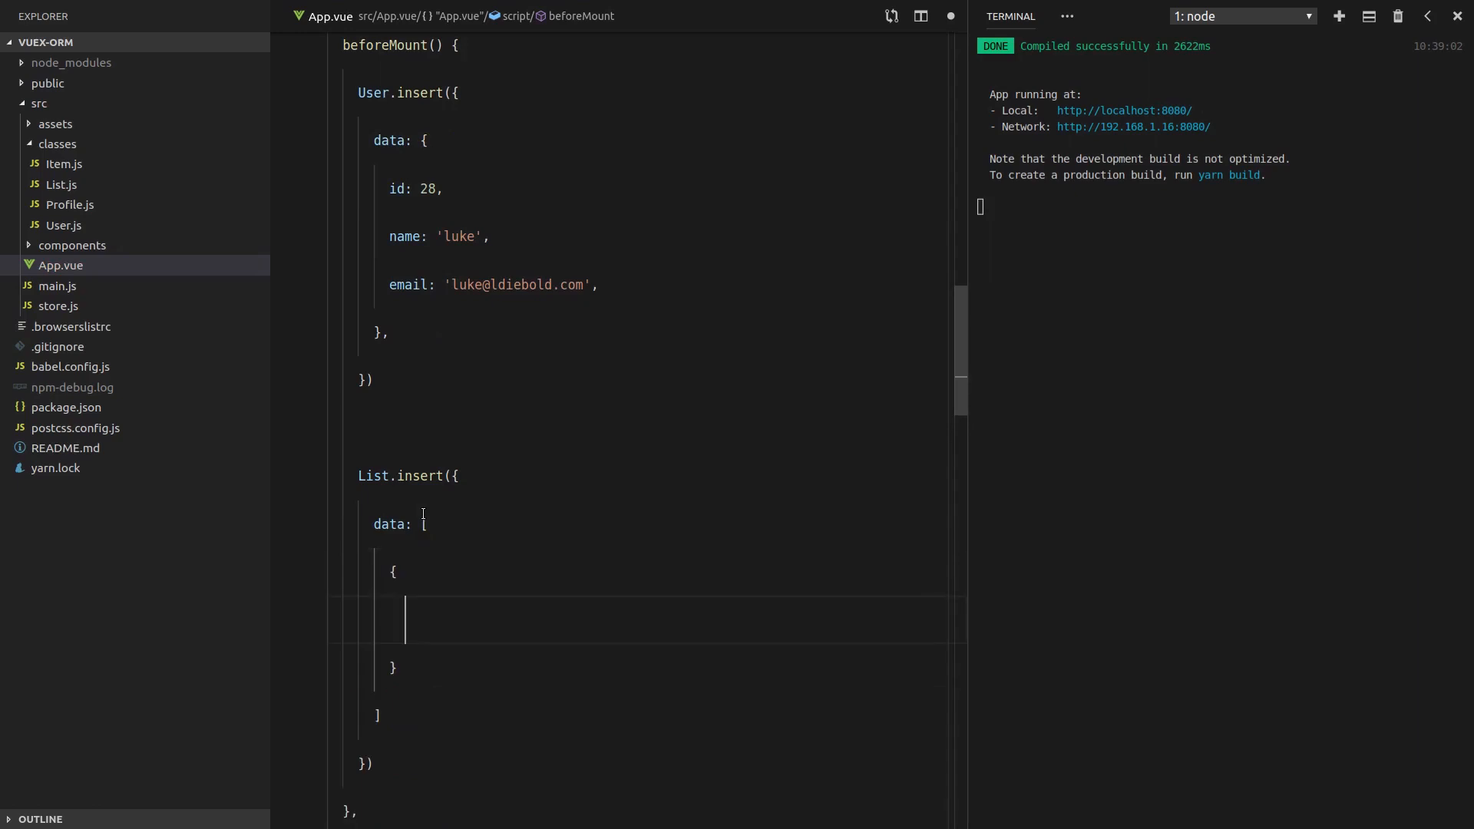
scroll(680, 417, "down", 1)
type("id:")
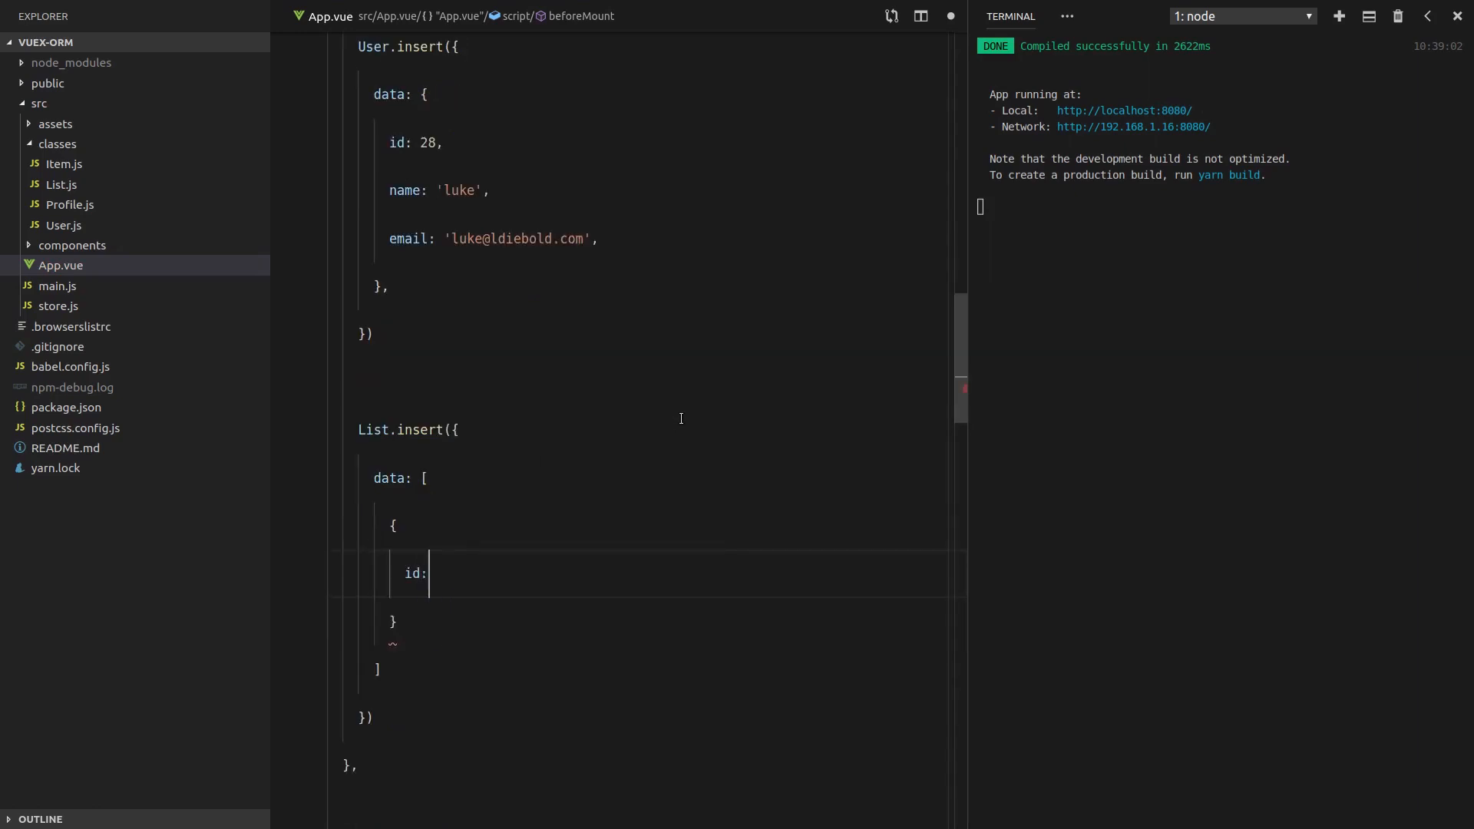
type(" 62,")
key("Return")
Copy the title field name from List.js into the new list object as title: 'shopping'.
left_click(89, 184)
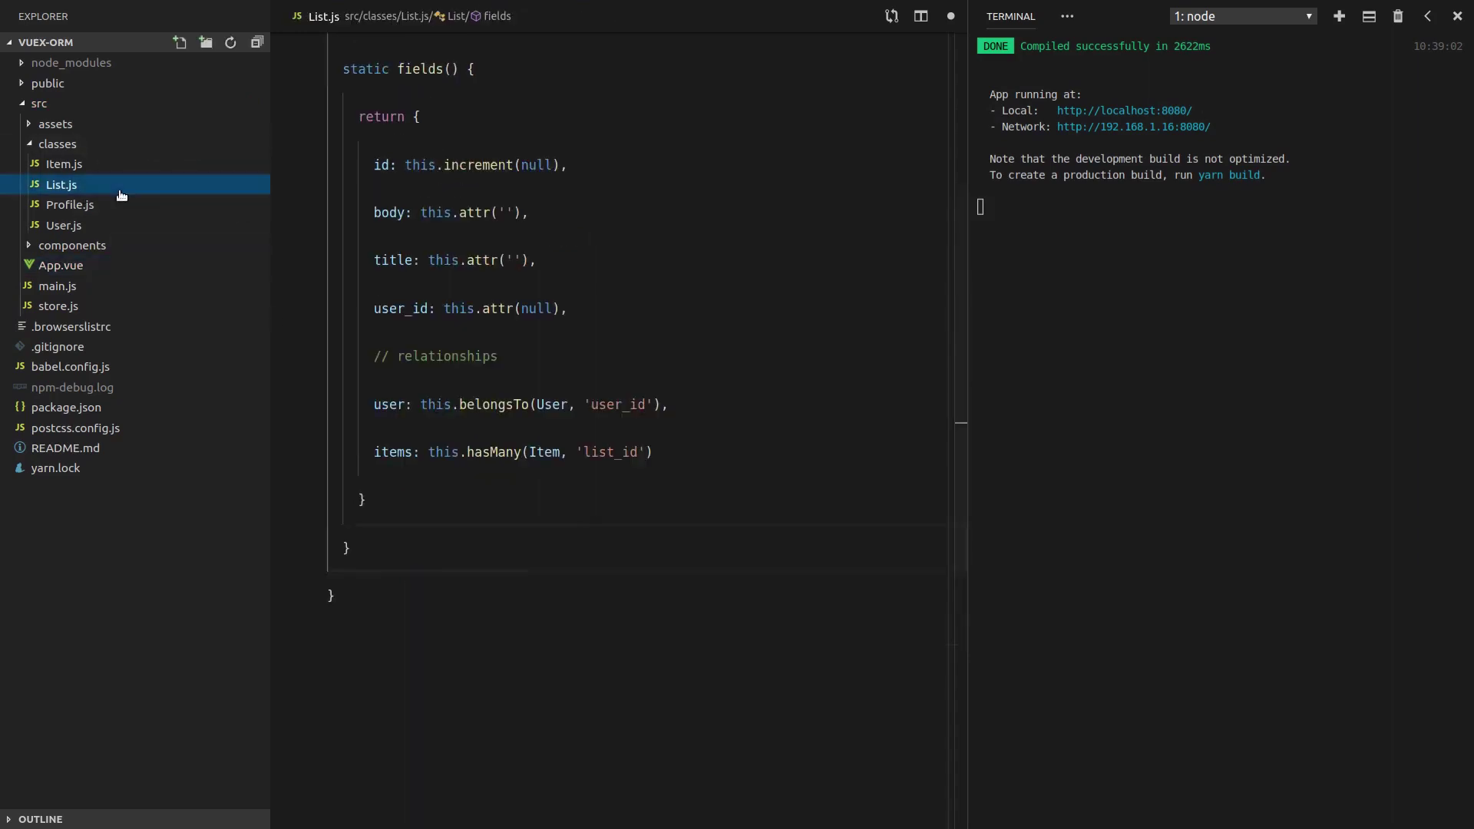
double_click(399, 261)
key("ctrl+c")
key("ctrl+Tab")
key("ctrl+v")
type(": 's")
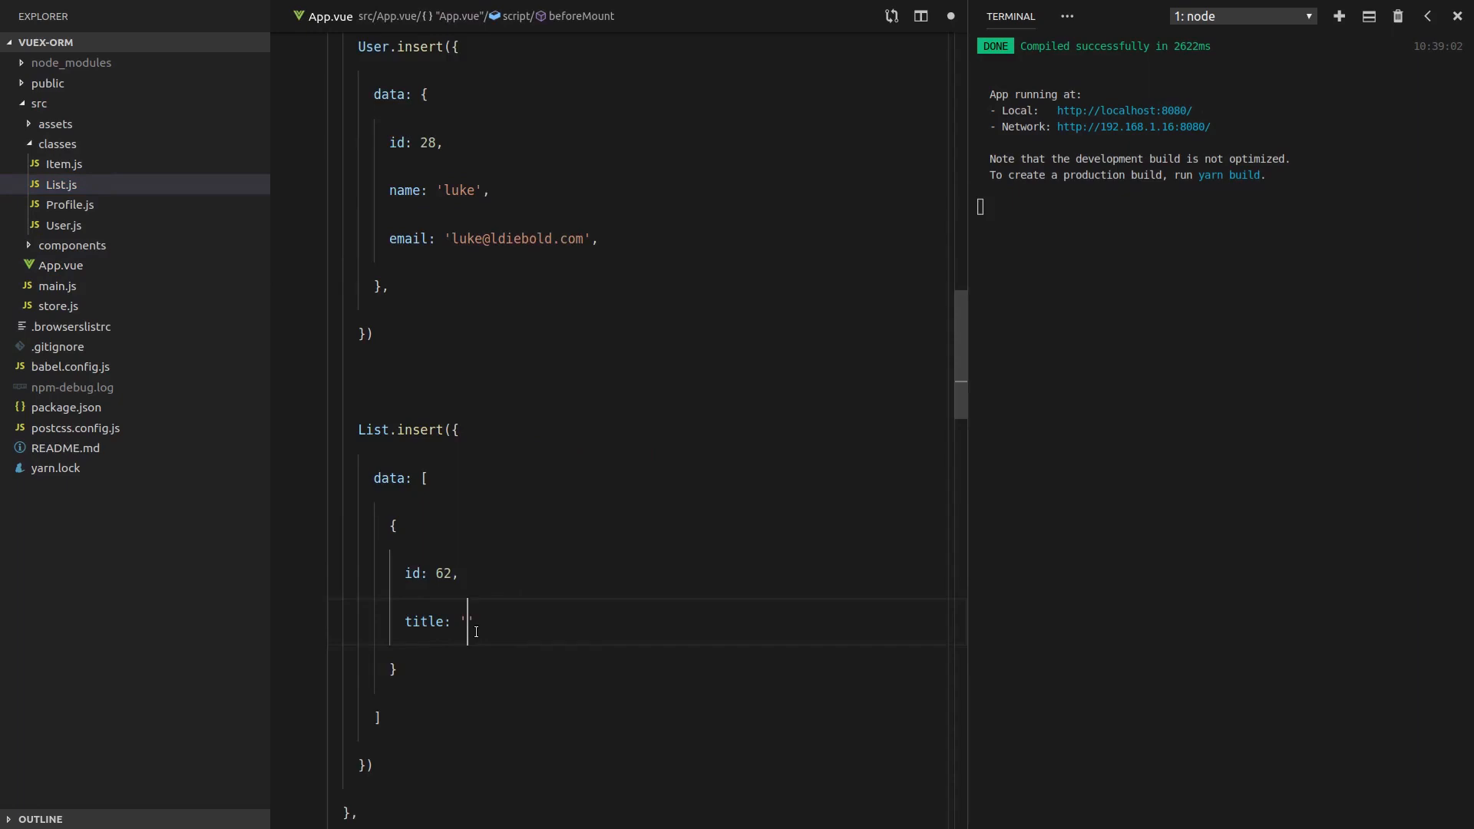
type("hoppin")
type("g")
Duplicate the shopping object twice, retitling the copies 'favourite things' and 'todo'.
left_click_drag(470, 659, 255, 514)
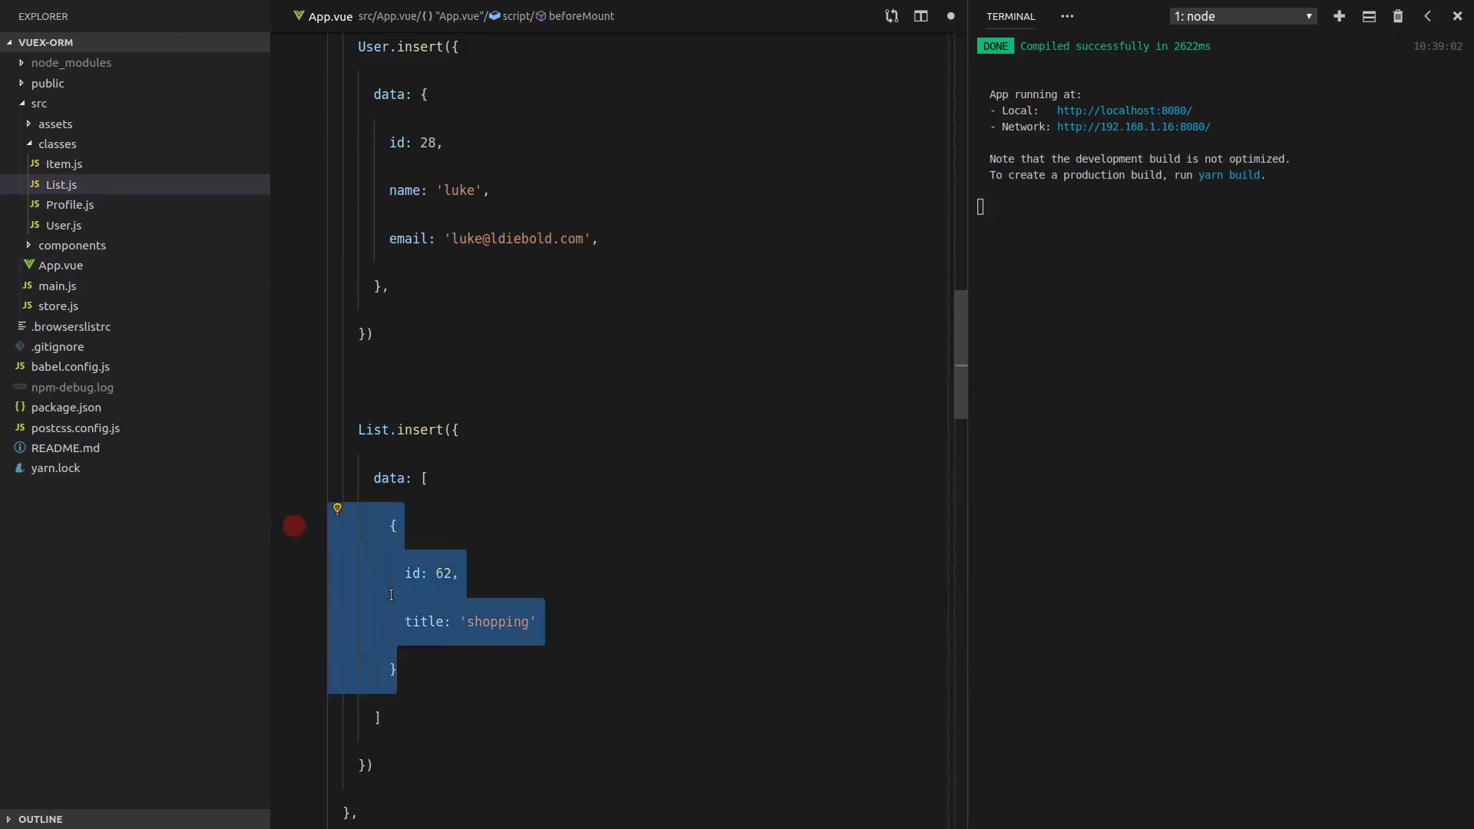
left_click(426, 665)
type(",")
key("Return")
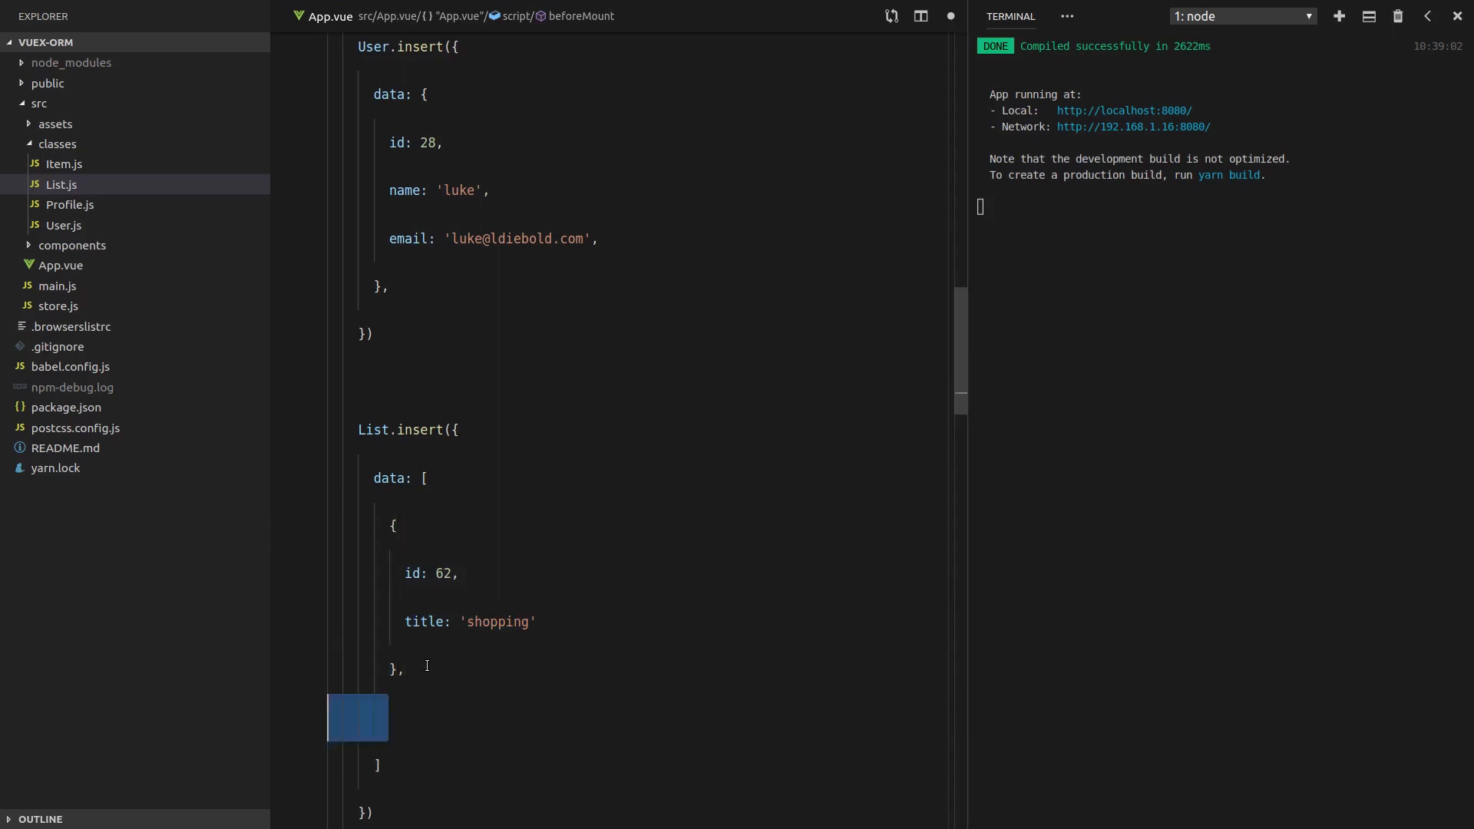
key("ctrl+v")
double_click(515, 478)
type("f")
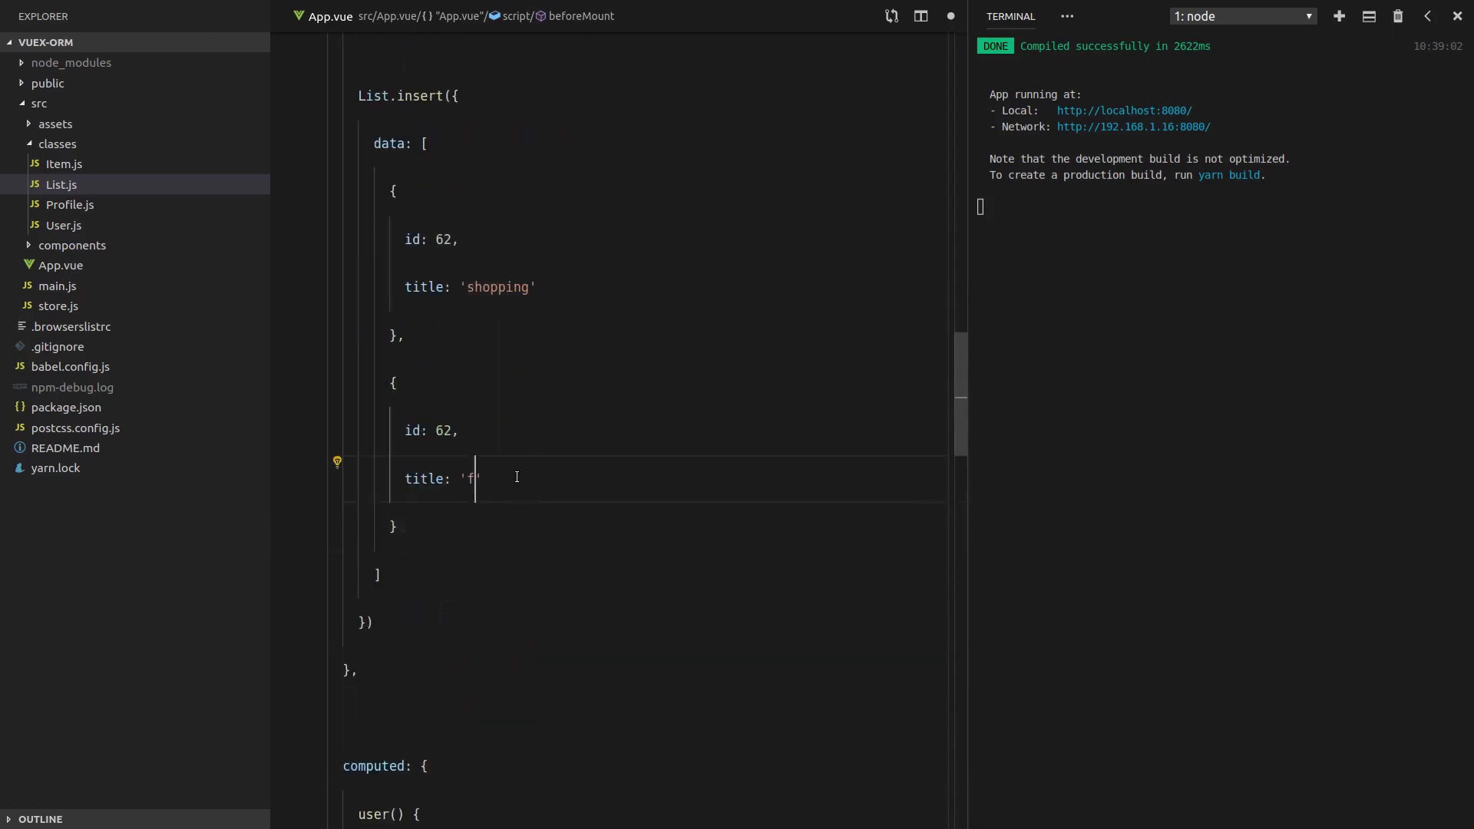
type("avourite things")
left_click(477, 526)
type(",")
scroll(682, 433, "down", 1)
key("Return")
key("shift+Home")
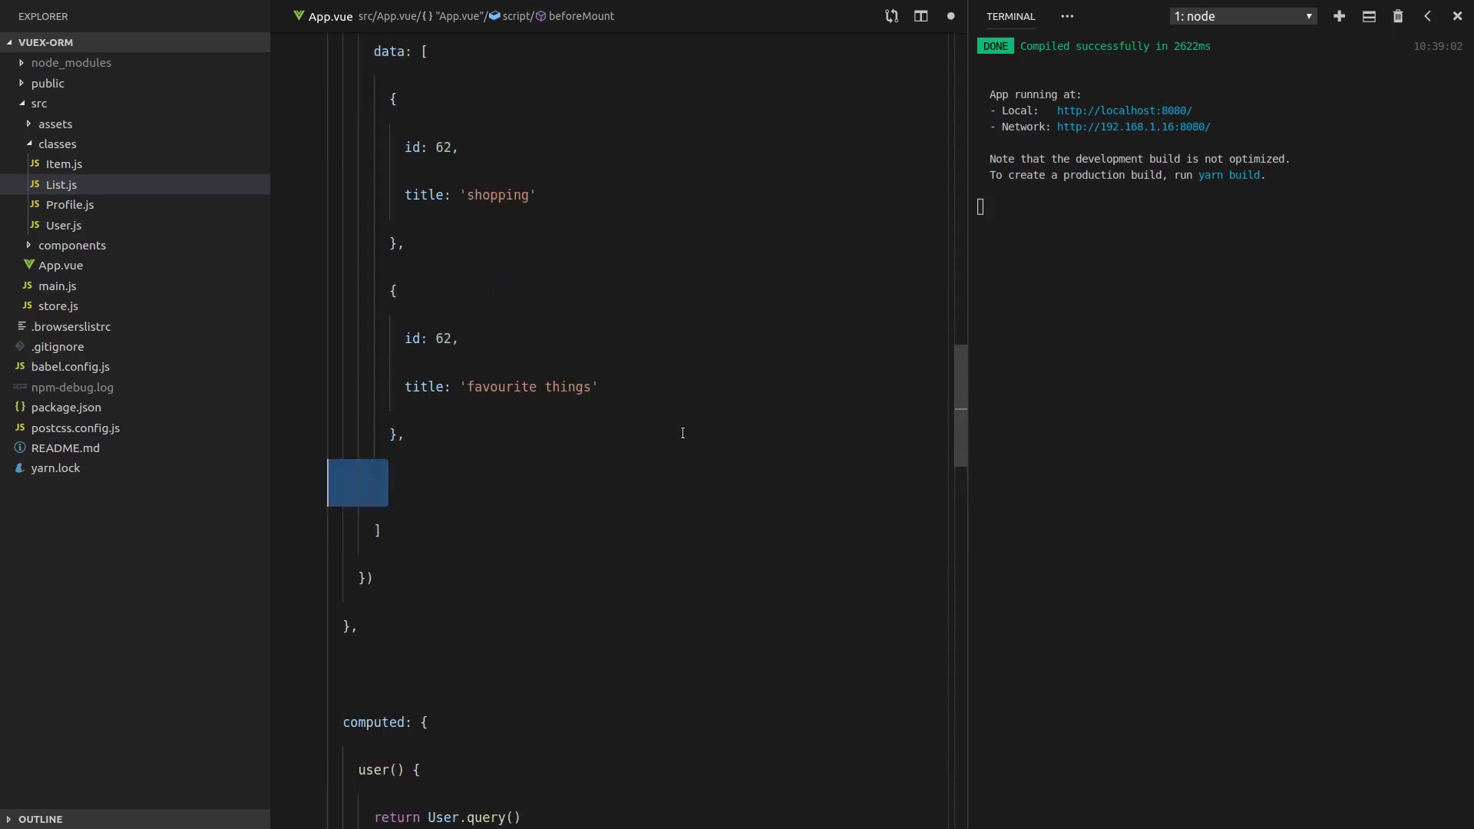
key("ctrl+v")
double_click(501, 578)
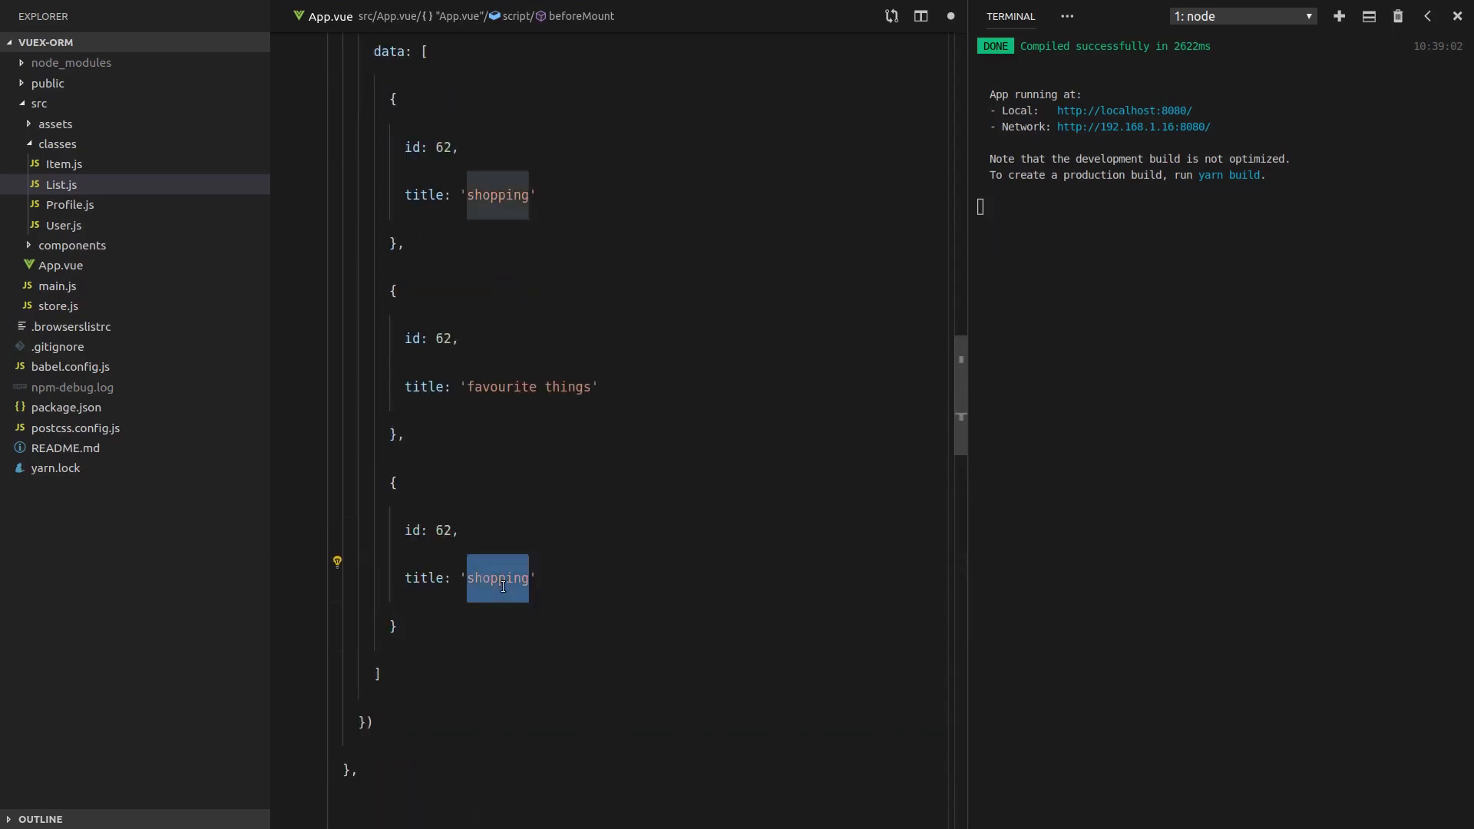
type("todo")
Save App.vue so it recompiles and check the page showing luke in Chrome.
left_click(652, 389)
key("ctrl+s")
scroll(654, 388, "up", 2)
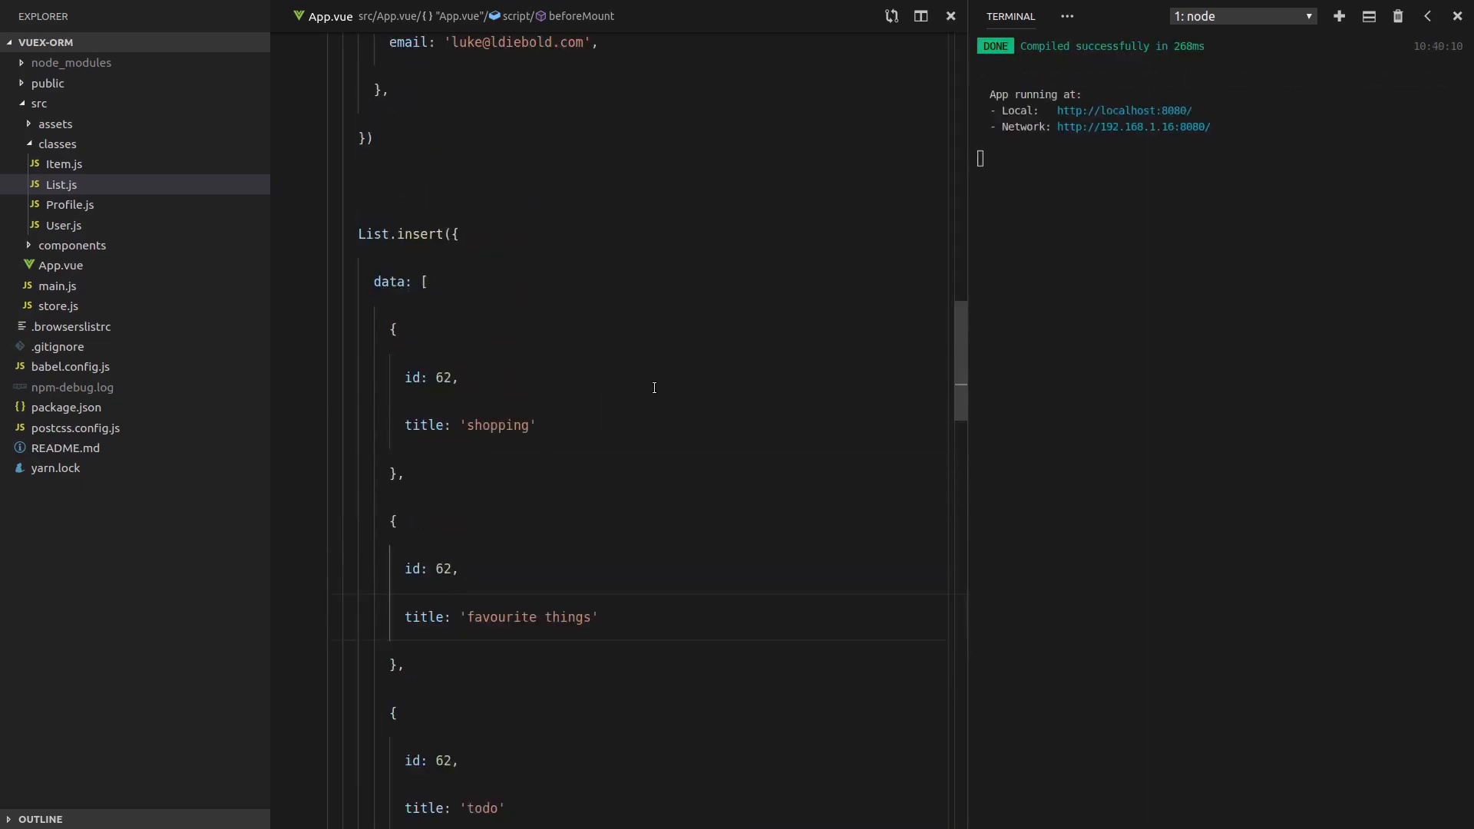
key("alt+Tab")
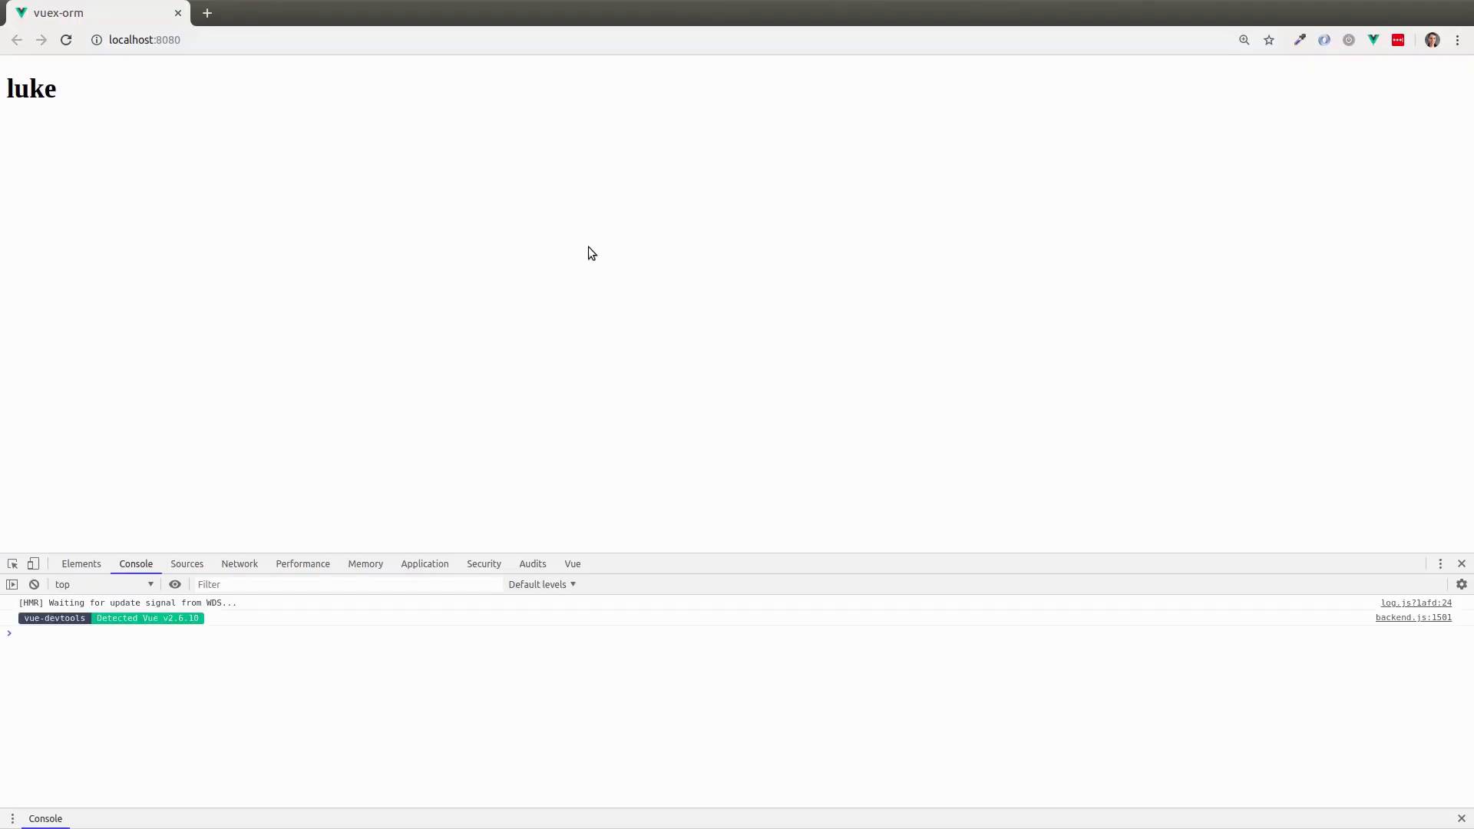
Add user_id: 28 (luke's id) to the shopping list object, save, and check luke's lists in Chrome.
key("alt+Tab")
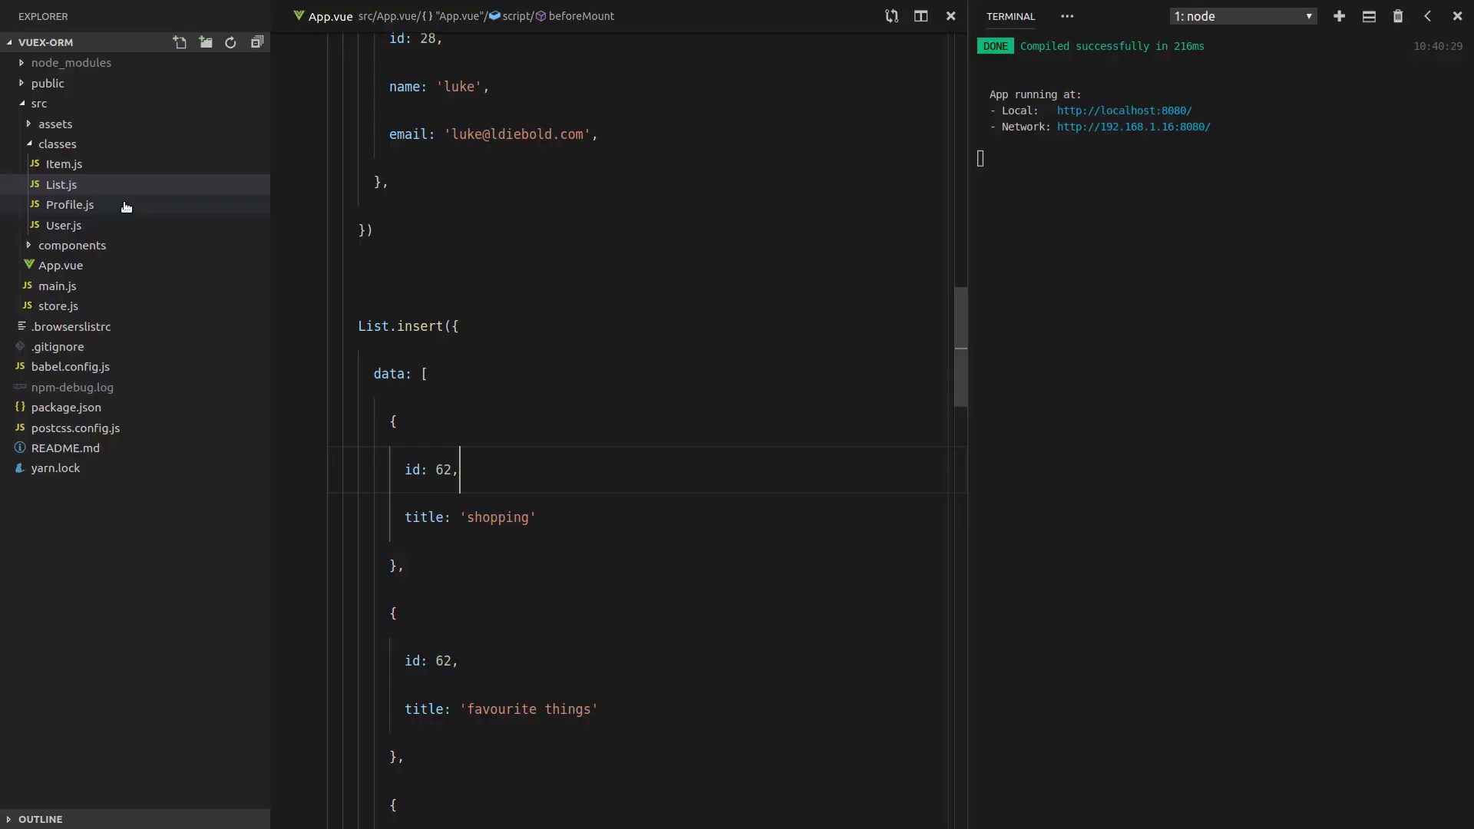
left_click(542, 369)
scroll(598, 421, "down", 1)
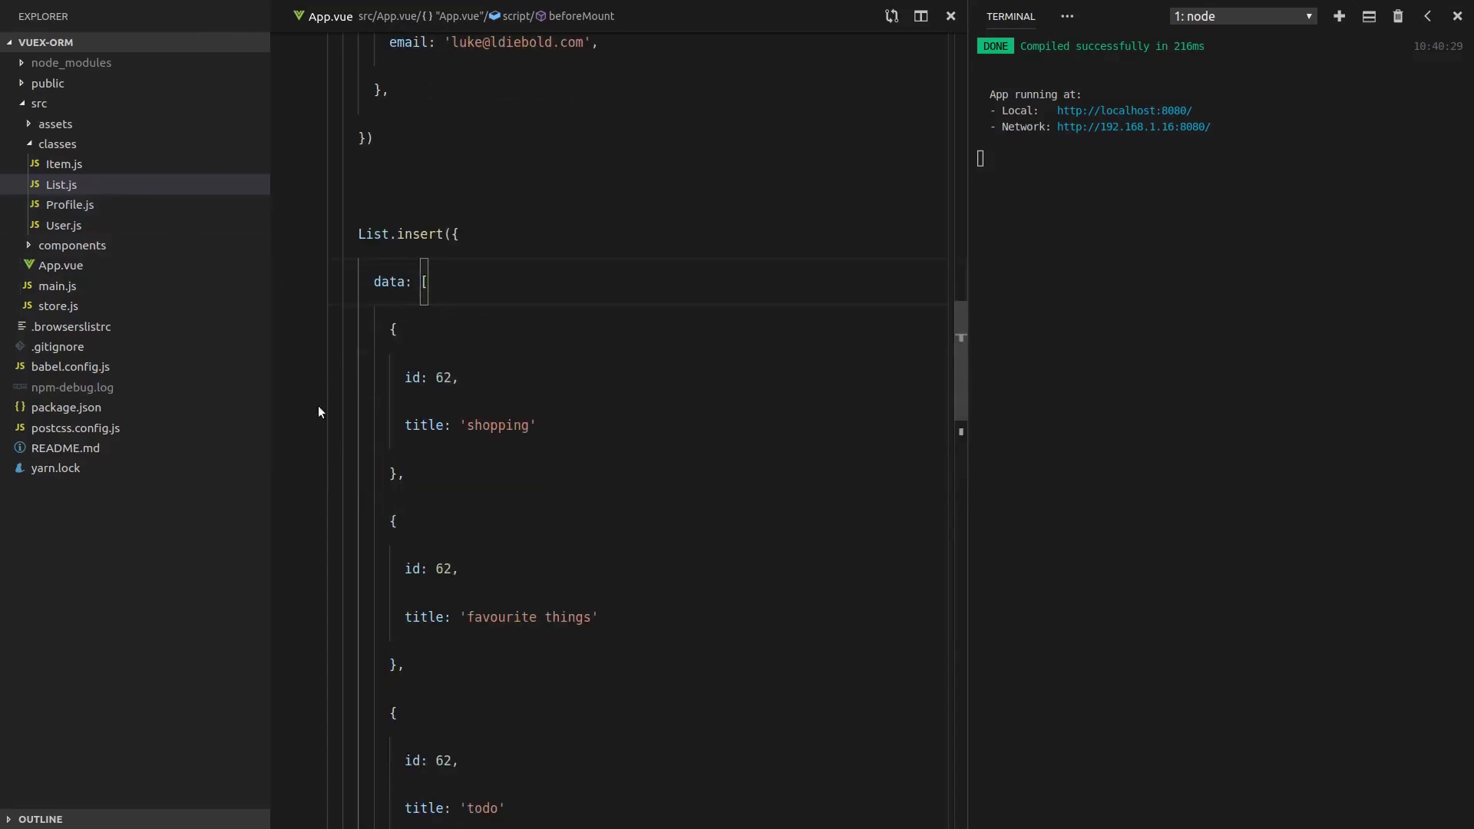
scroll(494, 599, "up", 3)
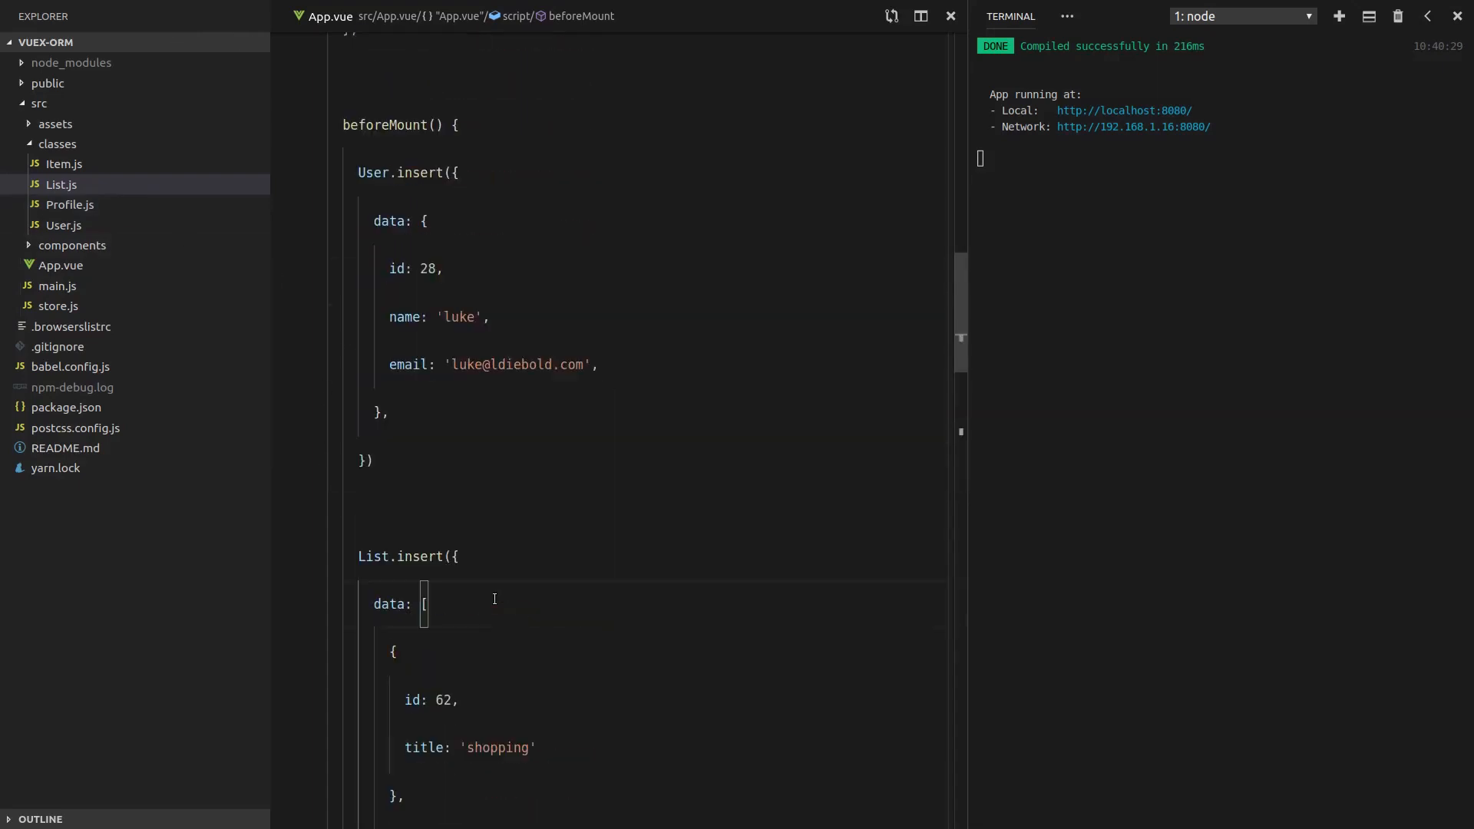
double_click(428, 269)
scroll(484, 173, "down", 2)
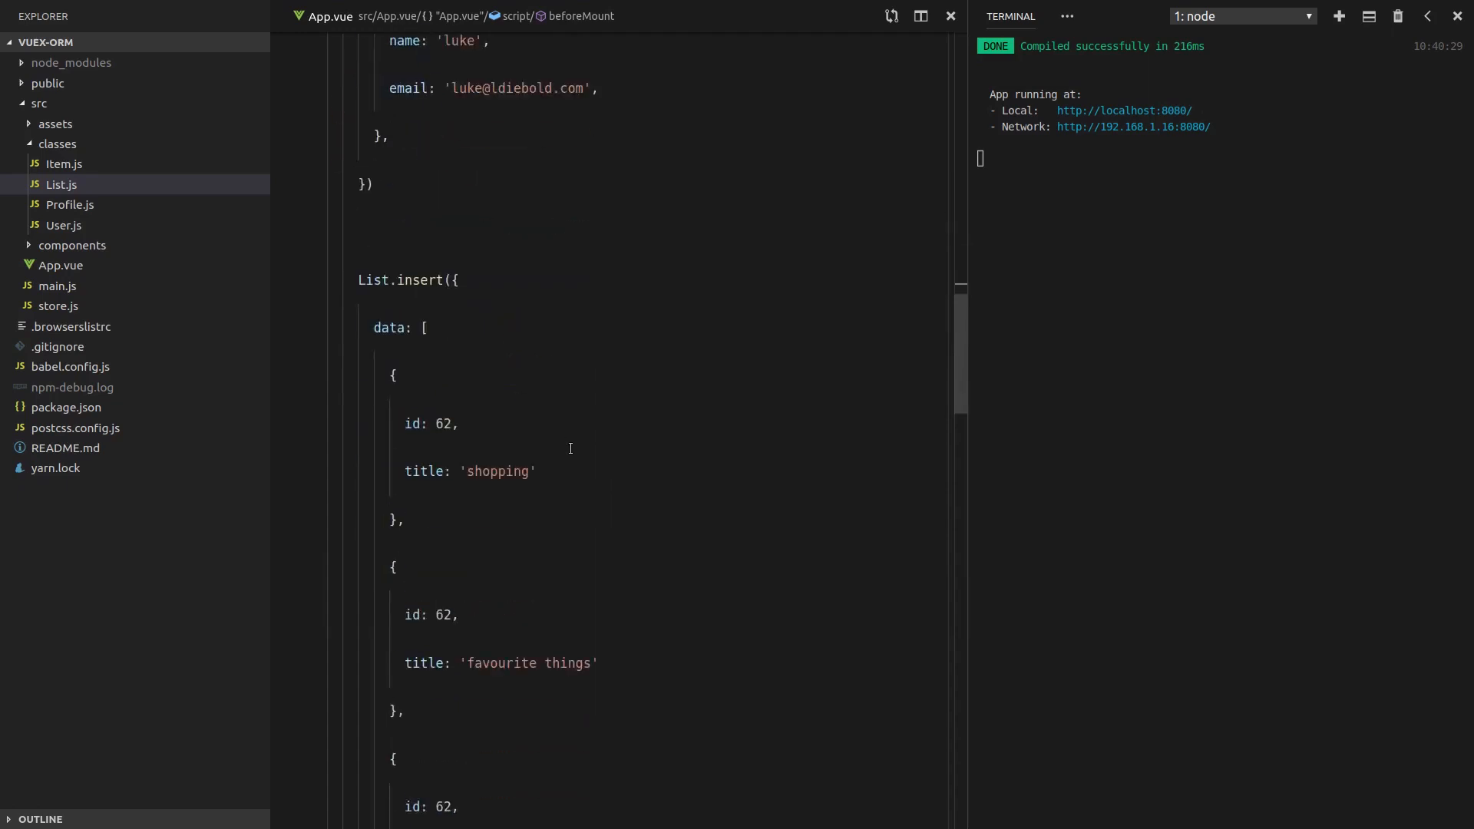
scroll(486, 115, "up", 1)
scroll(582, 456, "down", 1)
left_click(582, 457)
type(",")
key("Return")
type("user")
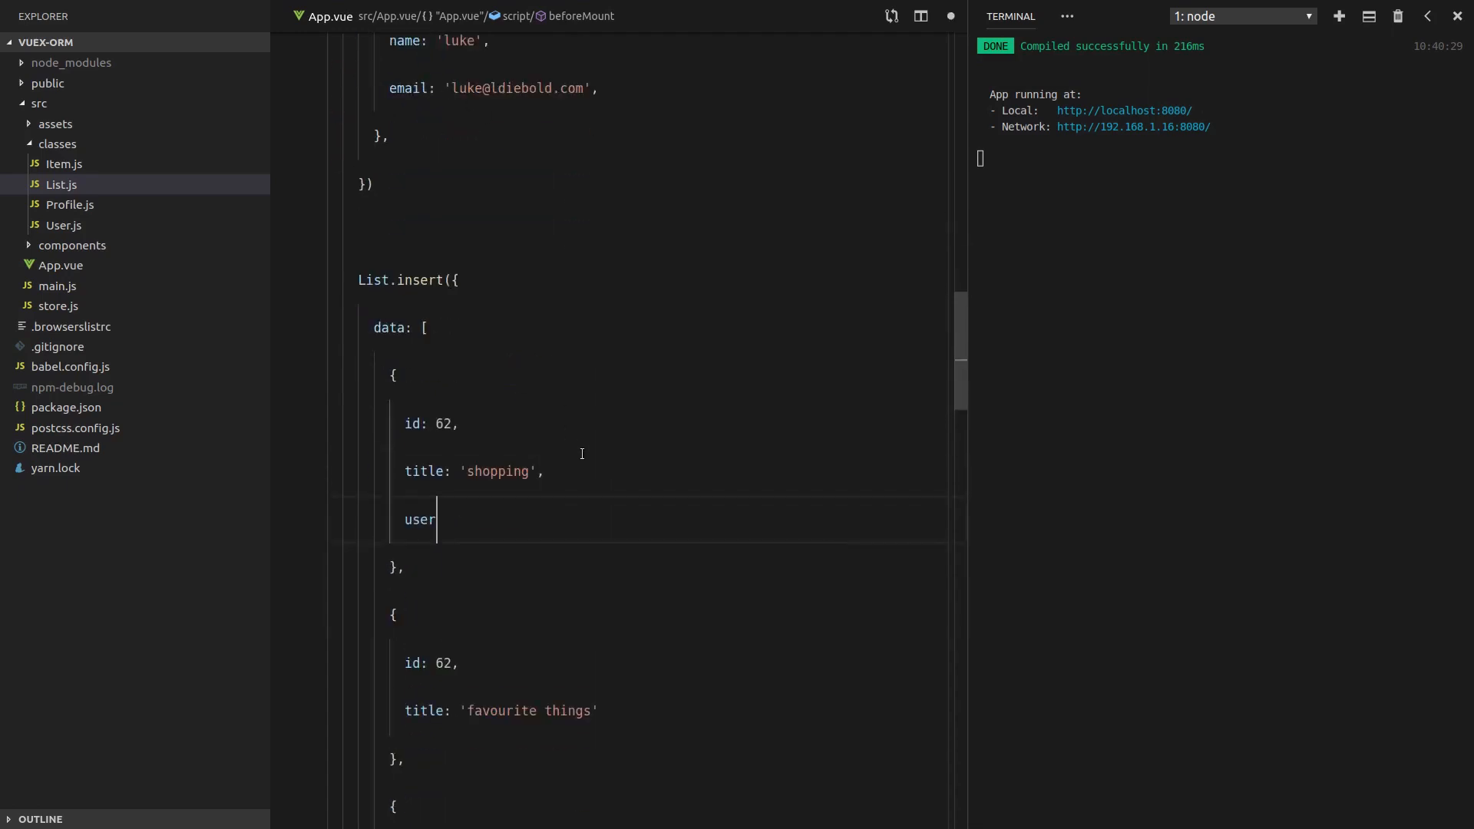
type("_id: 28")
key("ctrl+s")
key("alt+Tab")
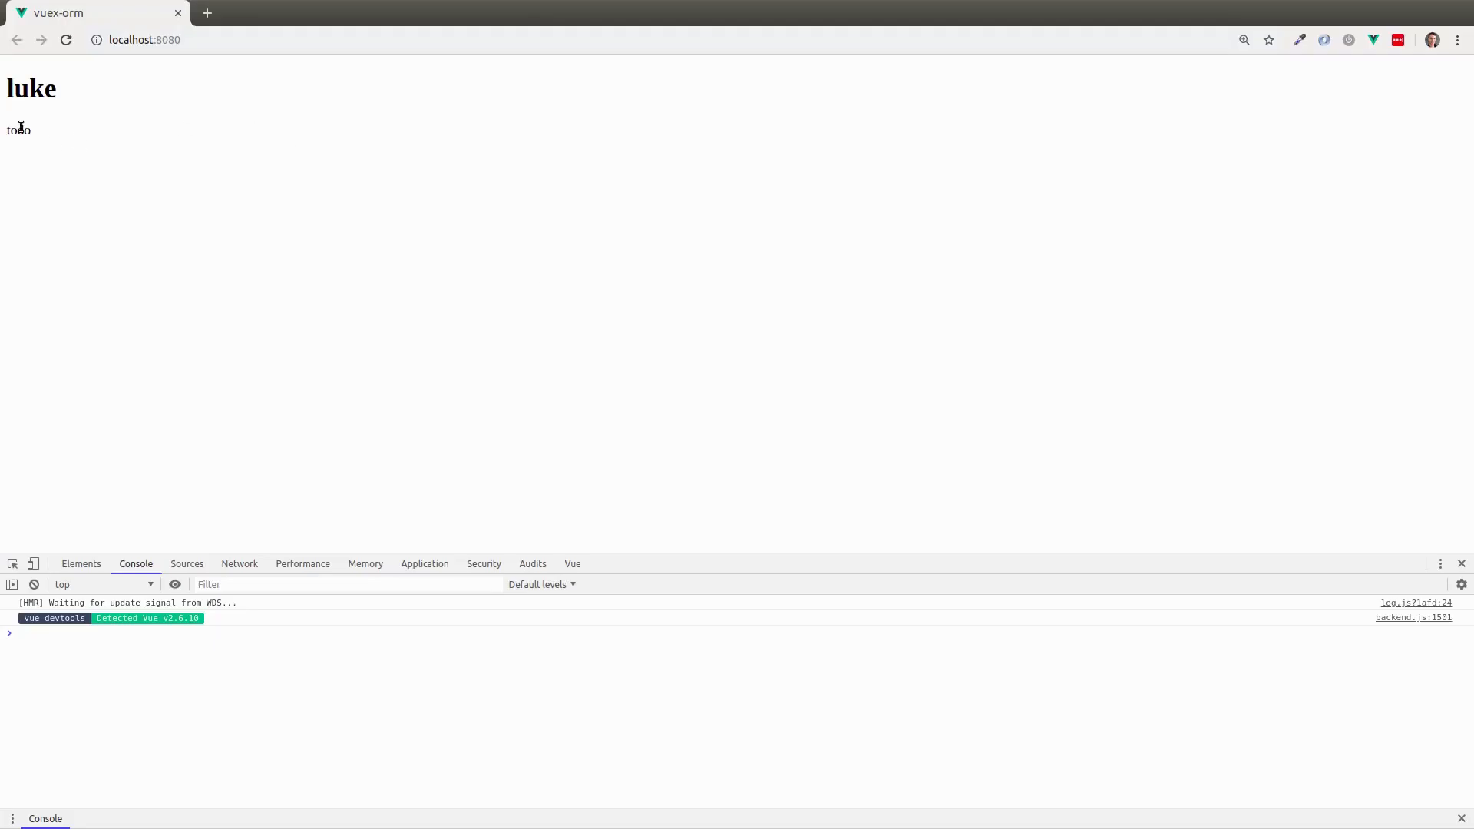
key("alt+Tab")
Remove the user_id: 28 line and start a list_ids field after luke's email.
left_click_drag(522, 525, 277, 525)
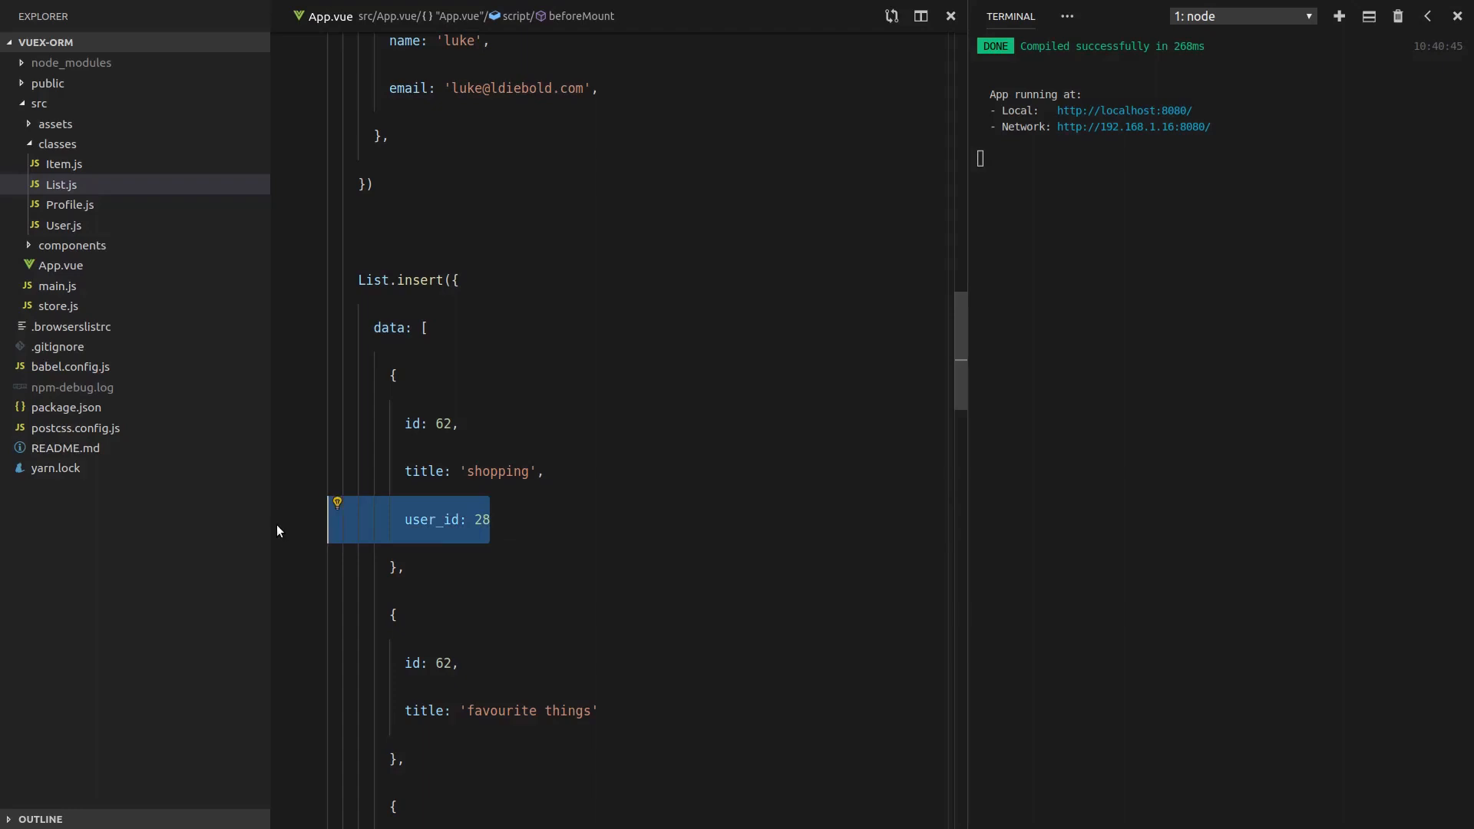
key("BackSpace")
key("BackSpace")
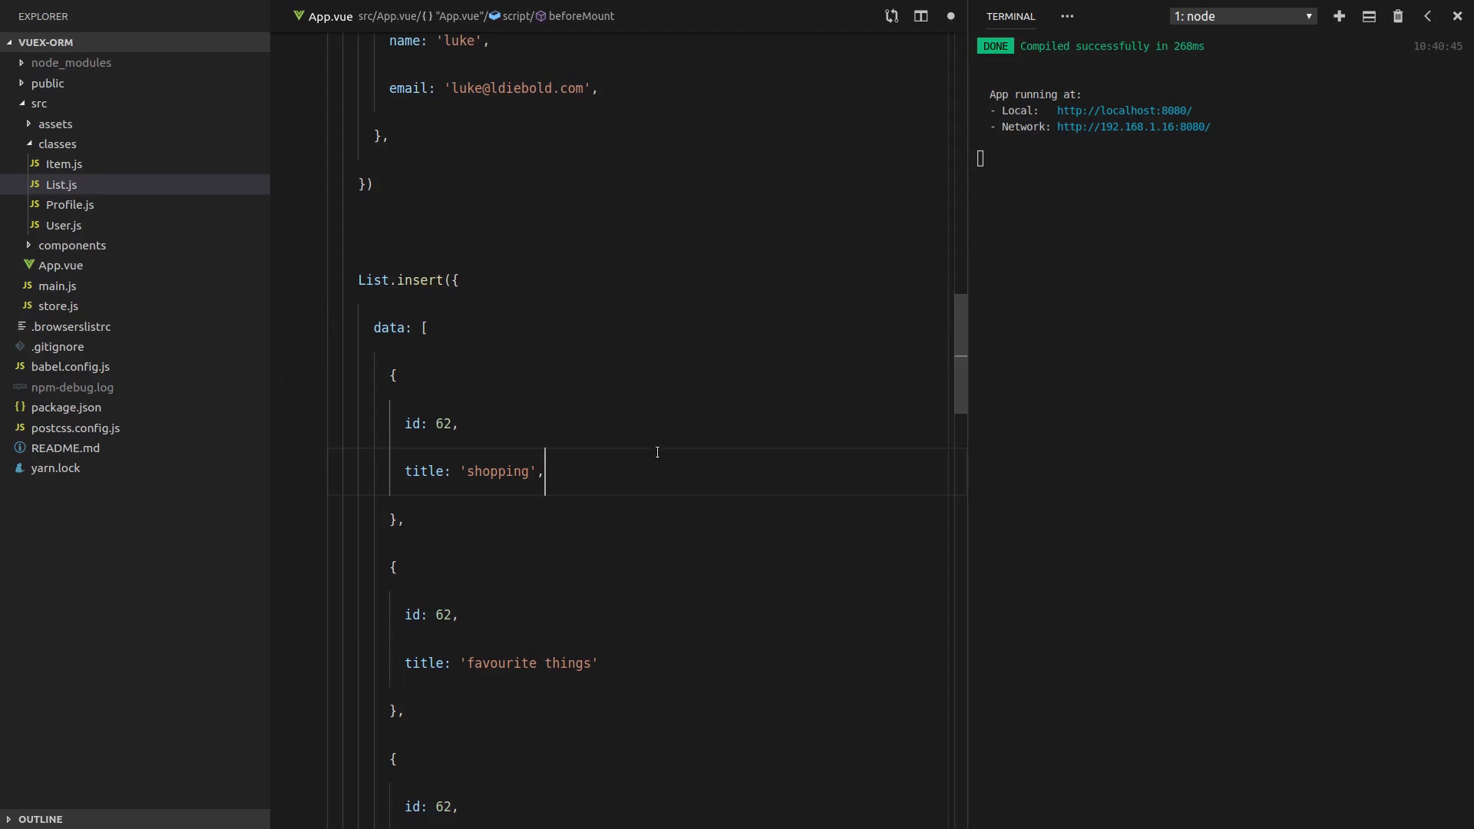
scroll(653, 460, "up", 2)
left_click(682, 278)
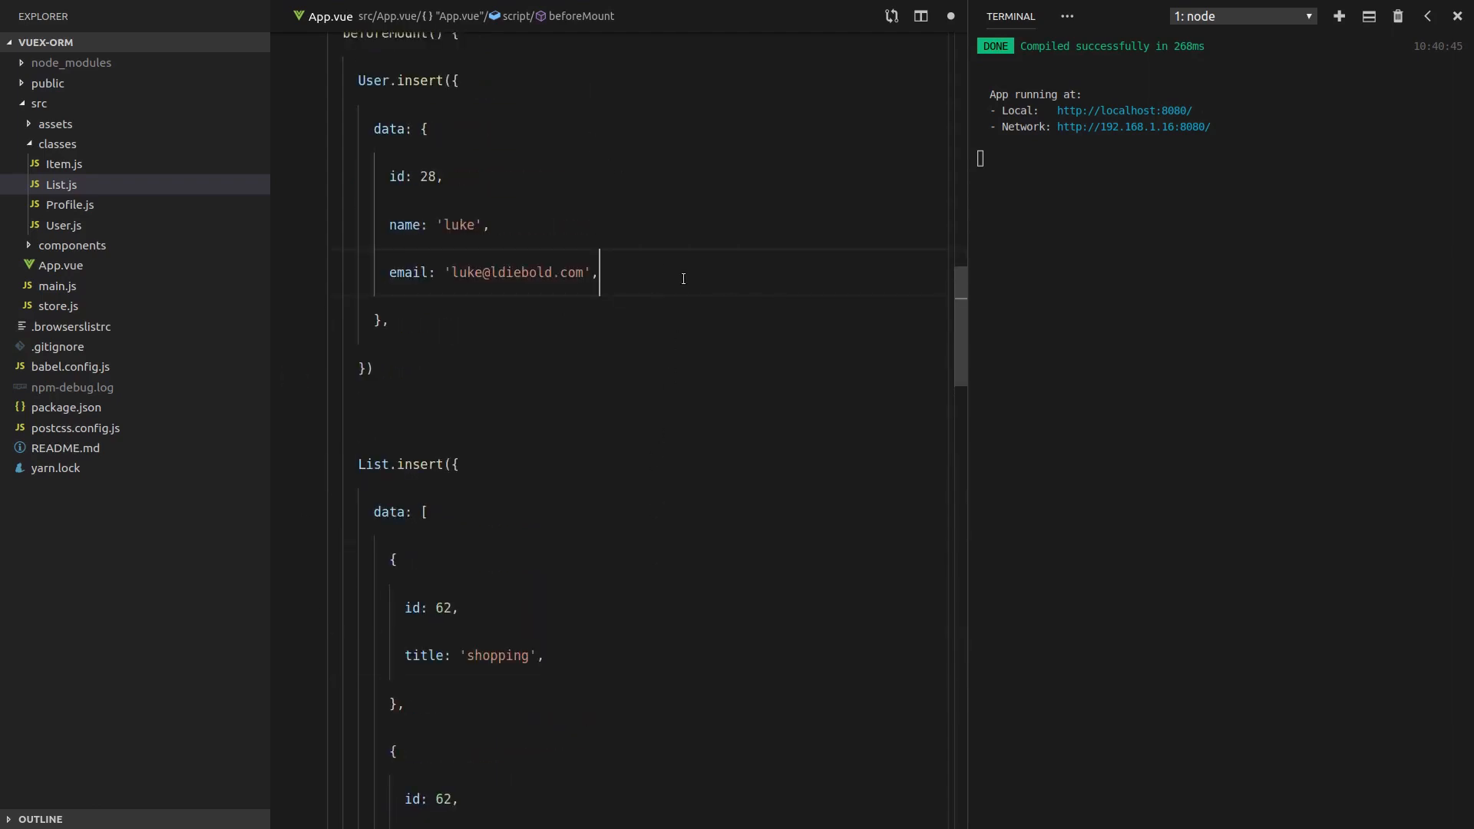
key("Return")
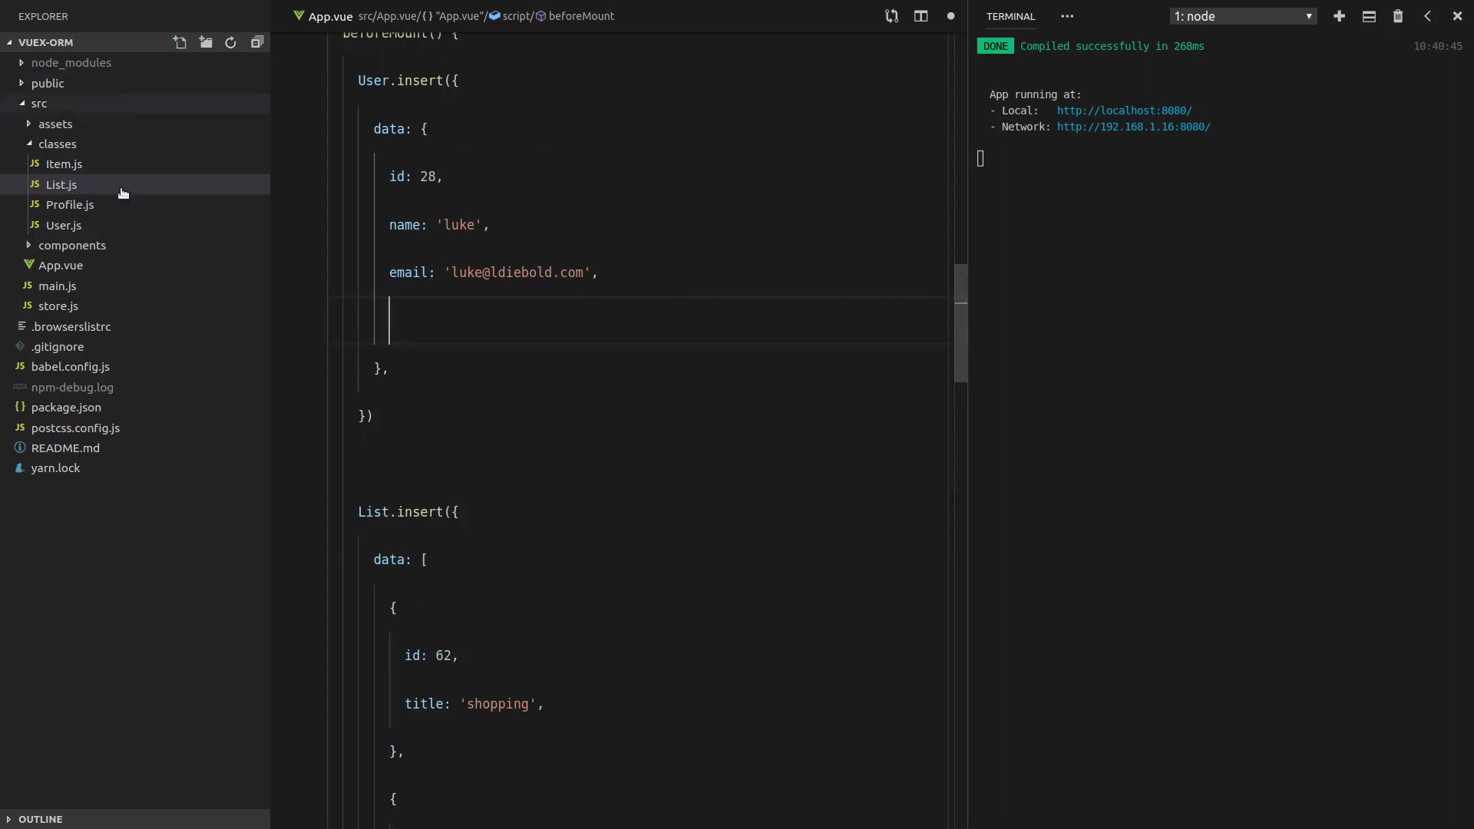
type("list")
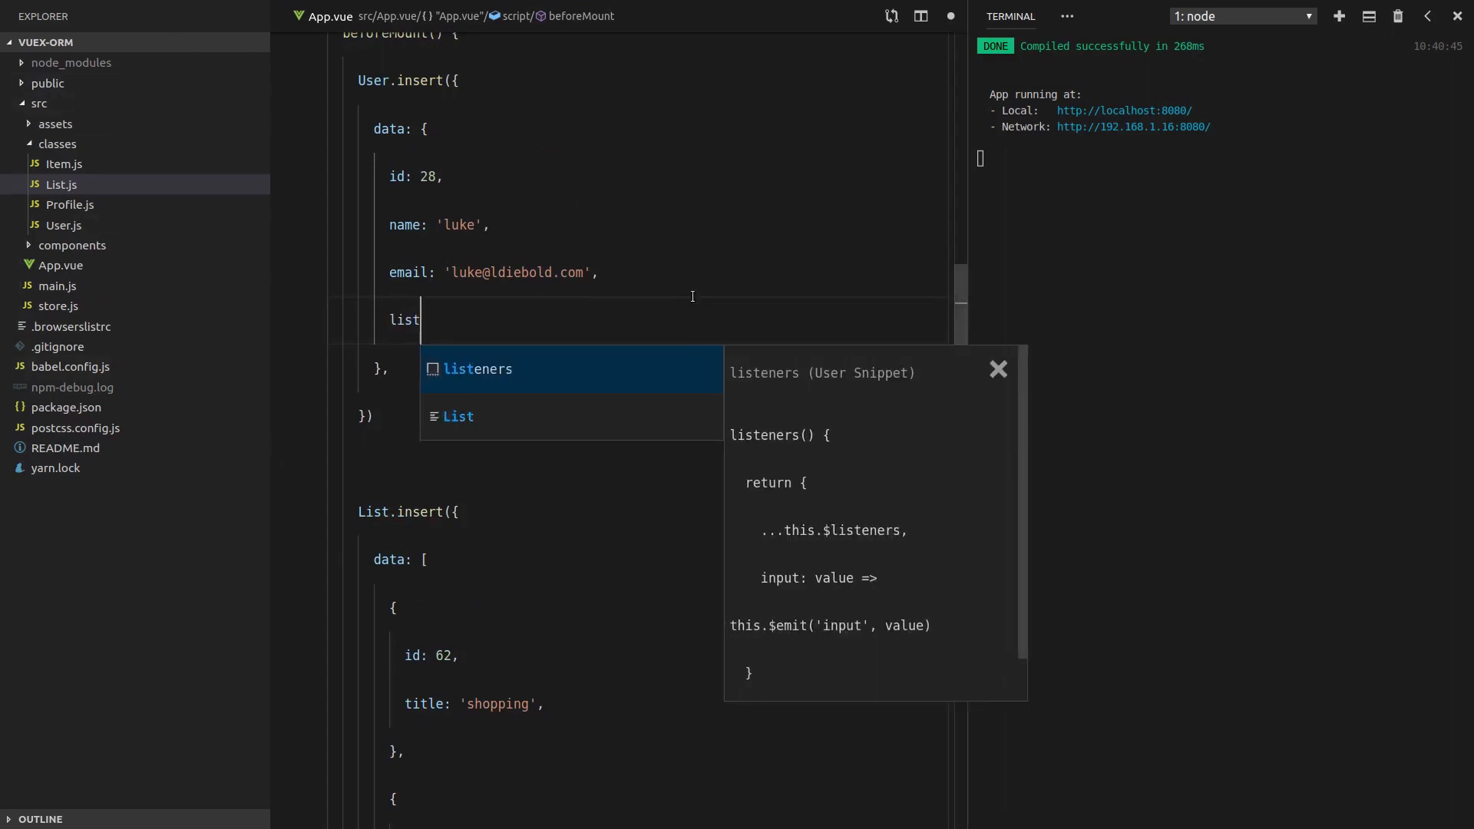
type("_ids: [")
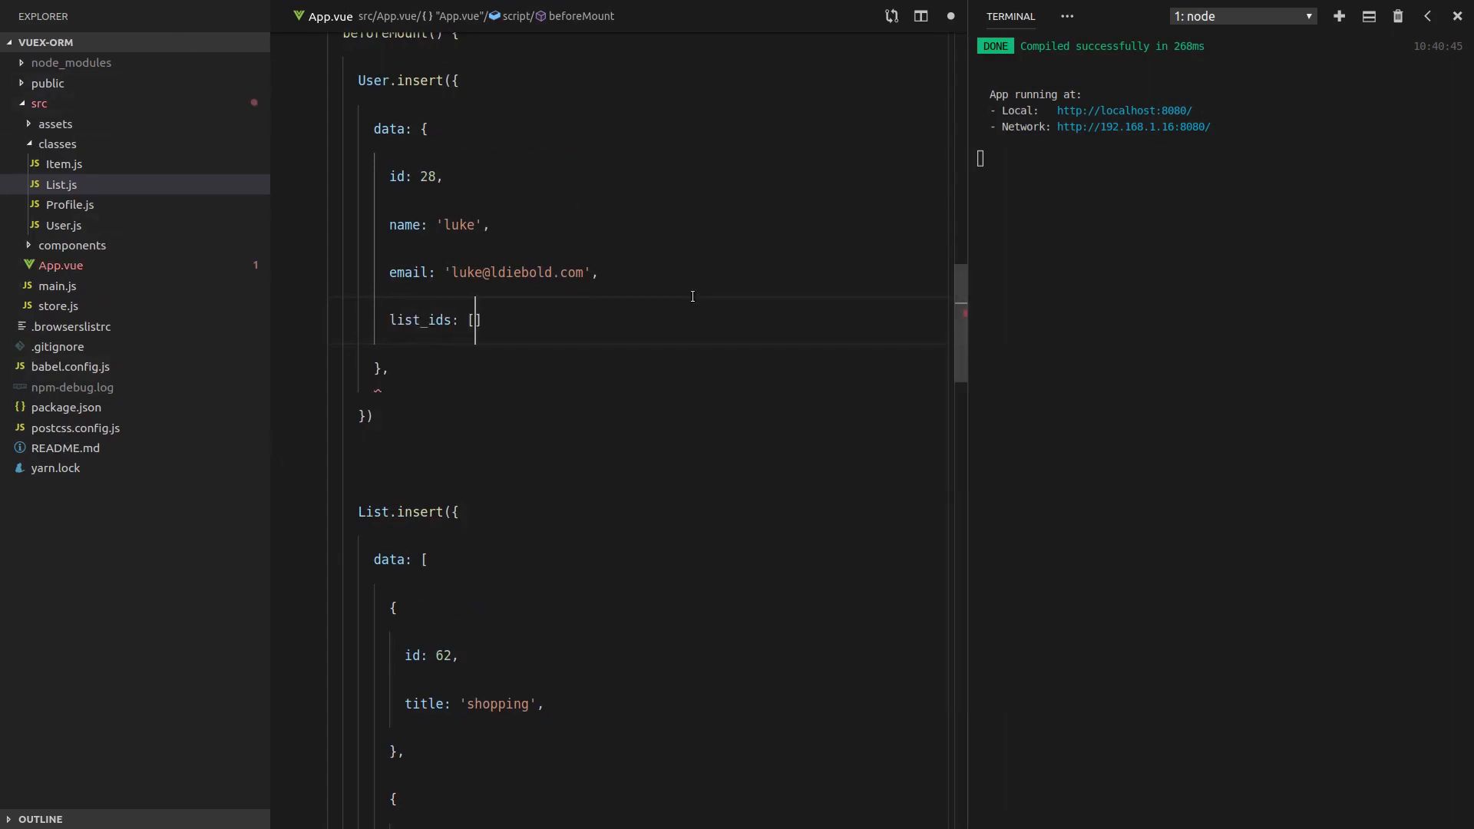
scroll(678, 416, "down", 5)
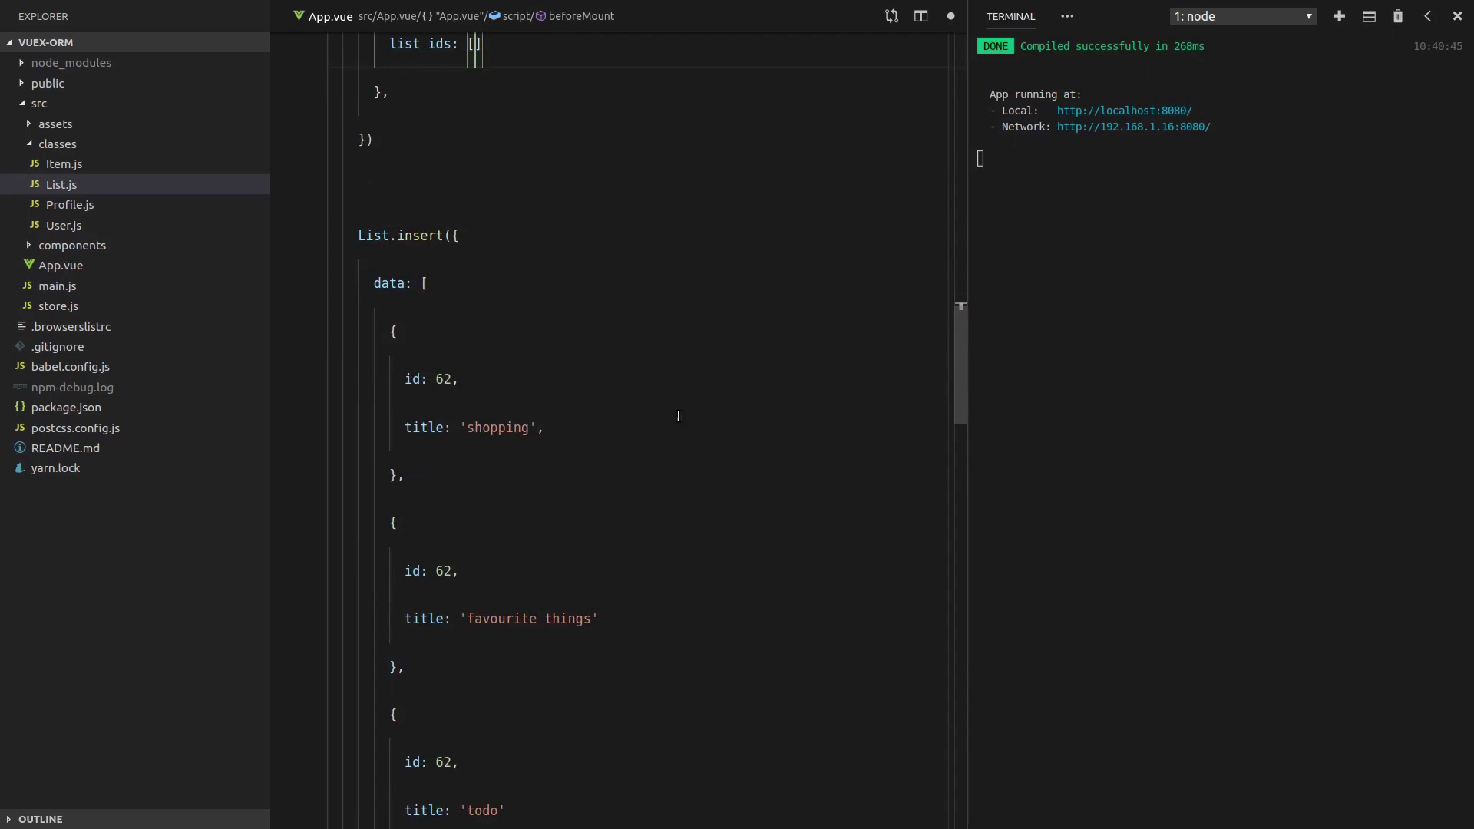
Renumber the three list objects' ids to 62, 56 and 92.
double_click(439, 379)
double_click(438, 571)
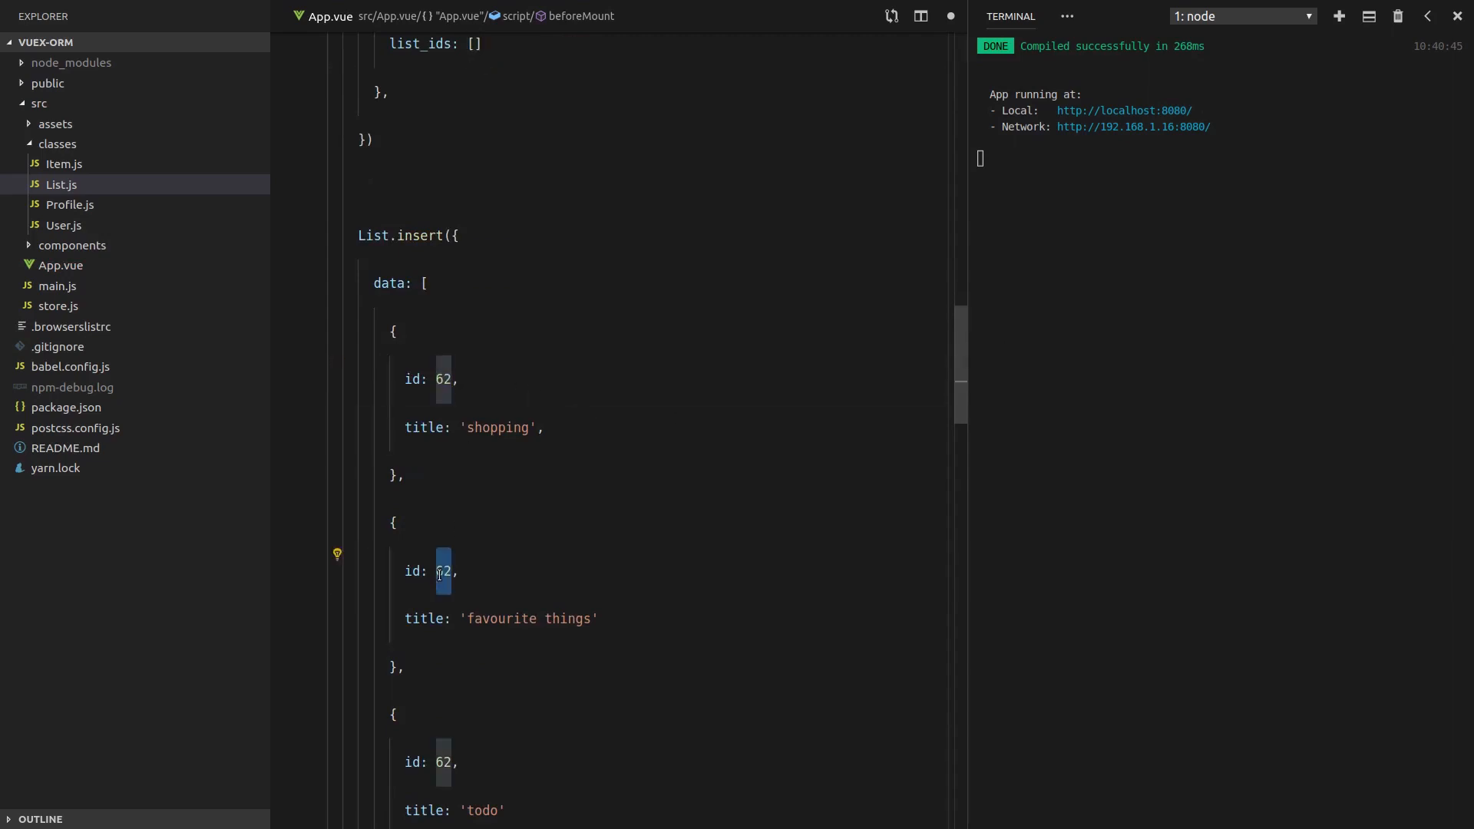
type("56")
scroll(460, 599, "down", 2)
double_click(443, 624)
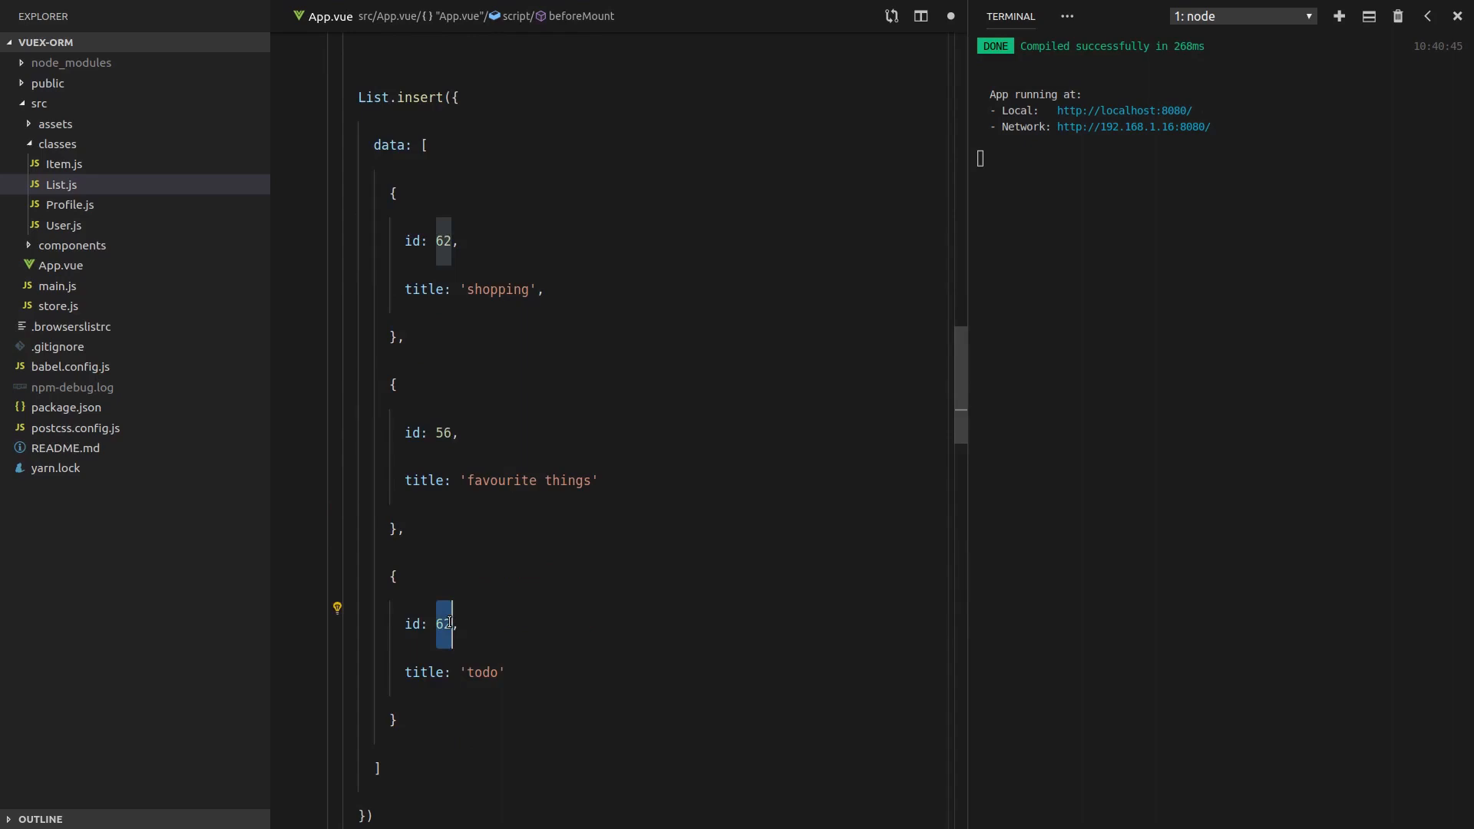
type("92")
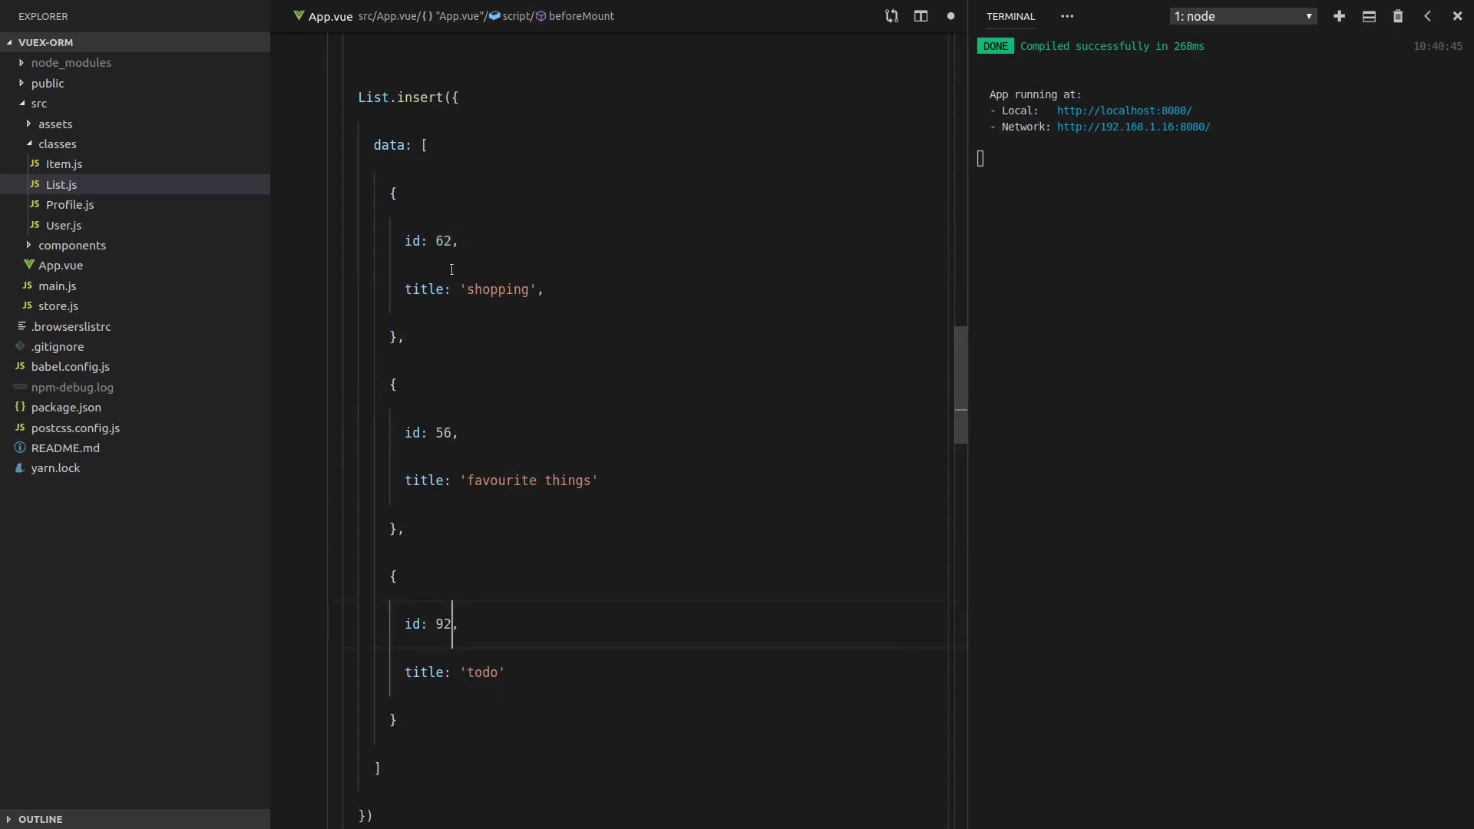
scroll(499, 136, "up", 3)
Fill luke's list_ids with [62, 56, 92] and save App.vue.
left_click(476, 89)
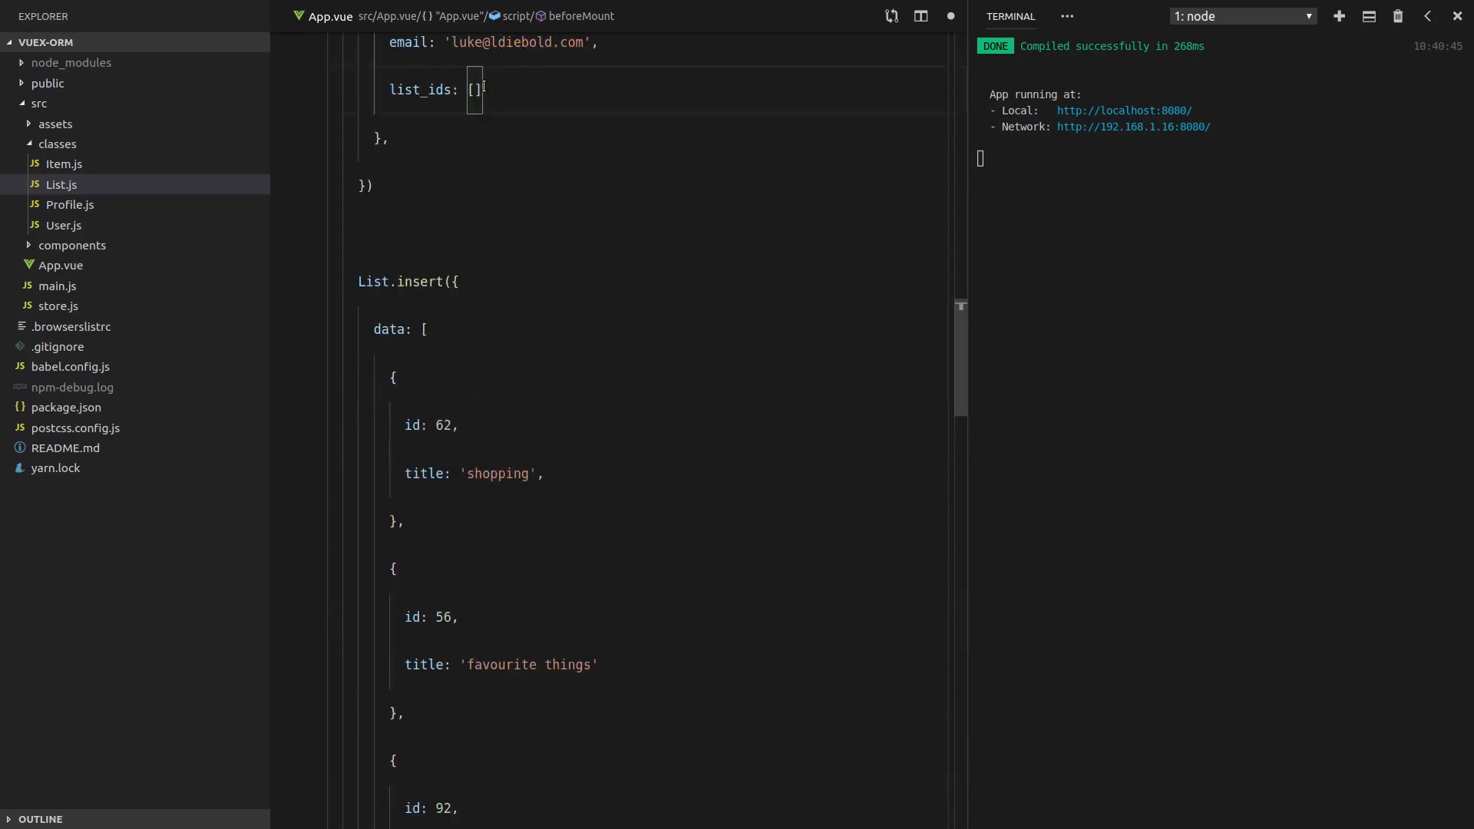
type("62, 56")
key("BackSpace")
type(", ")
type("92")
left_click(564, 174)
key("ctrl+s")
scroll(690, 414, "up", 2)
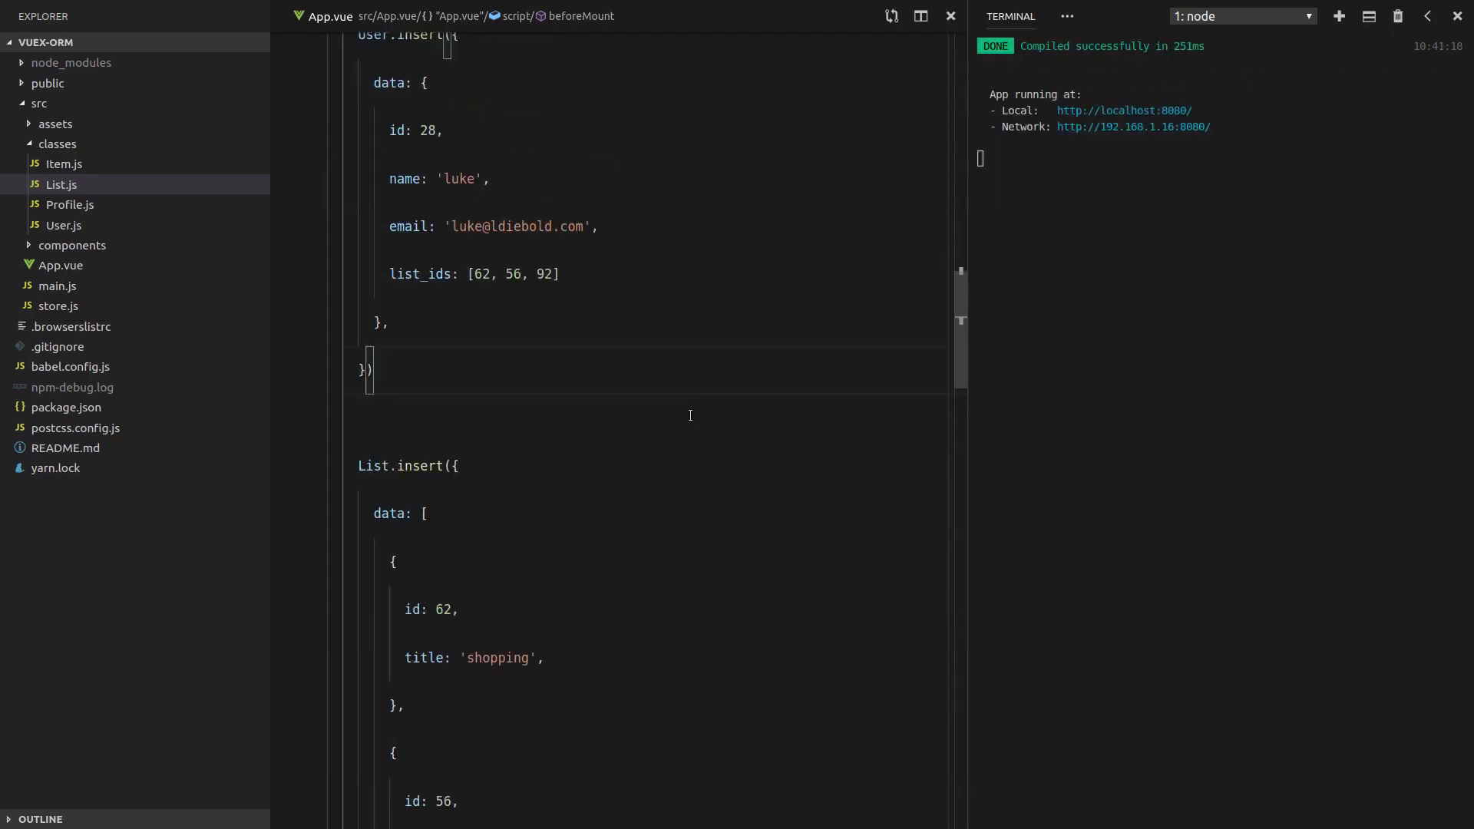
scroll(690, 416, "up", 2)
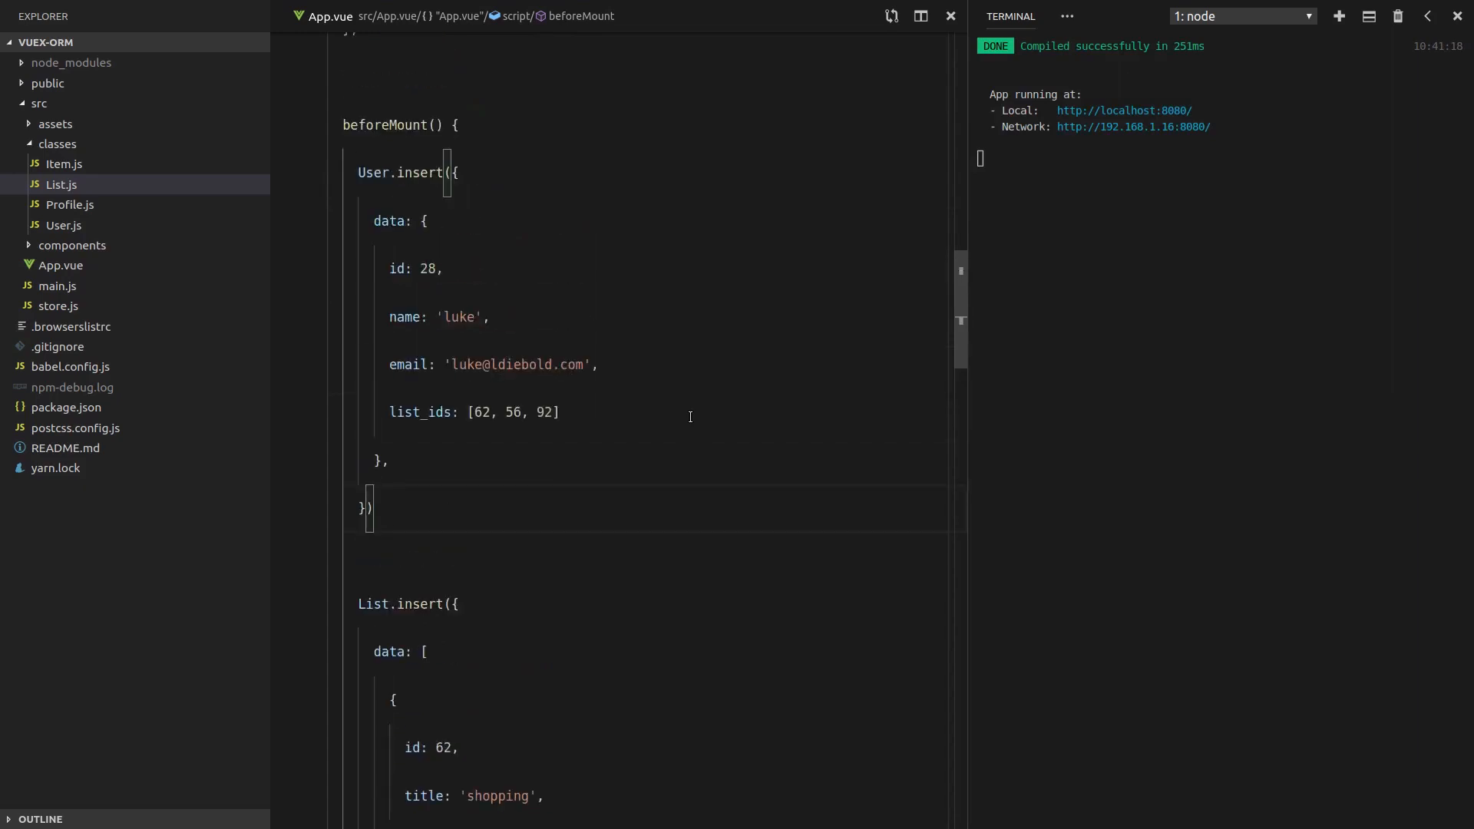
scroll(689, 416, "down", 1)
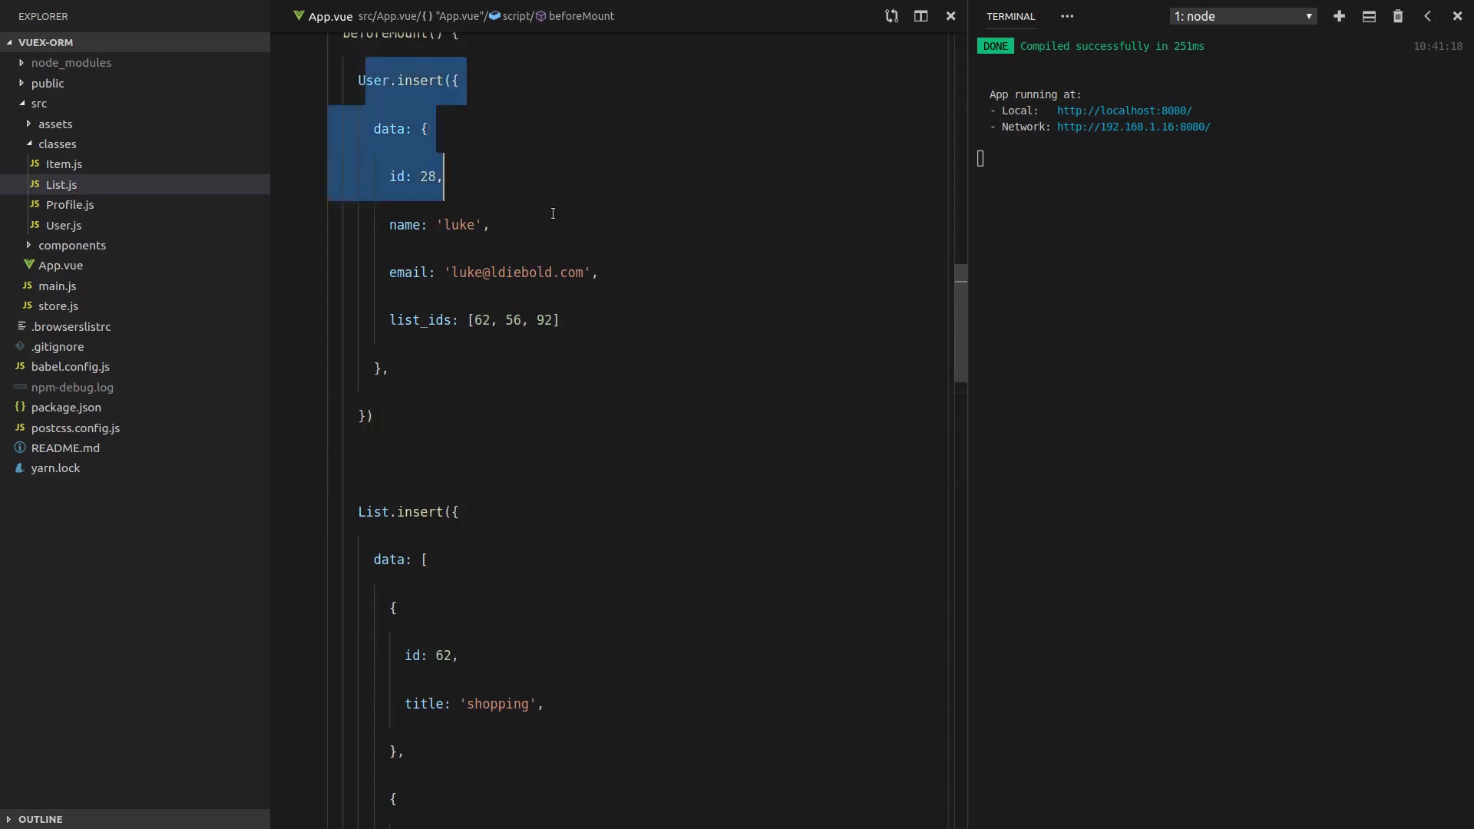
left_click_drag(374, 79, 559, 319)
left_click(559, 320)
scroll(461, 253, "down", 2)
scroll(413, 192, "down", 1)
left_click(385, 235)
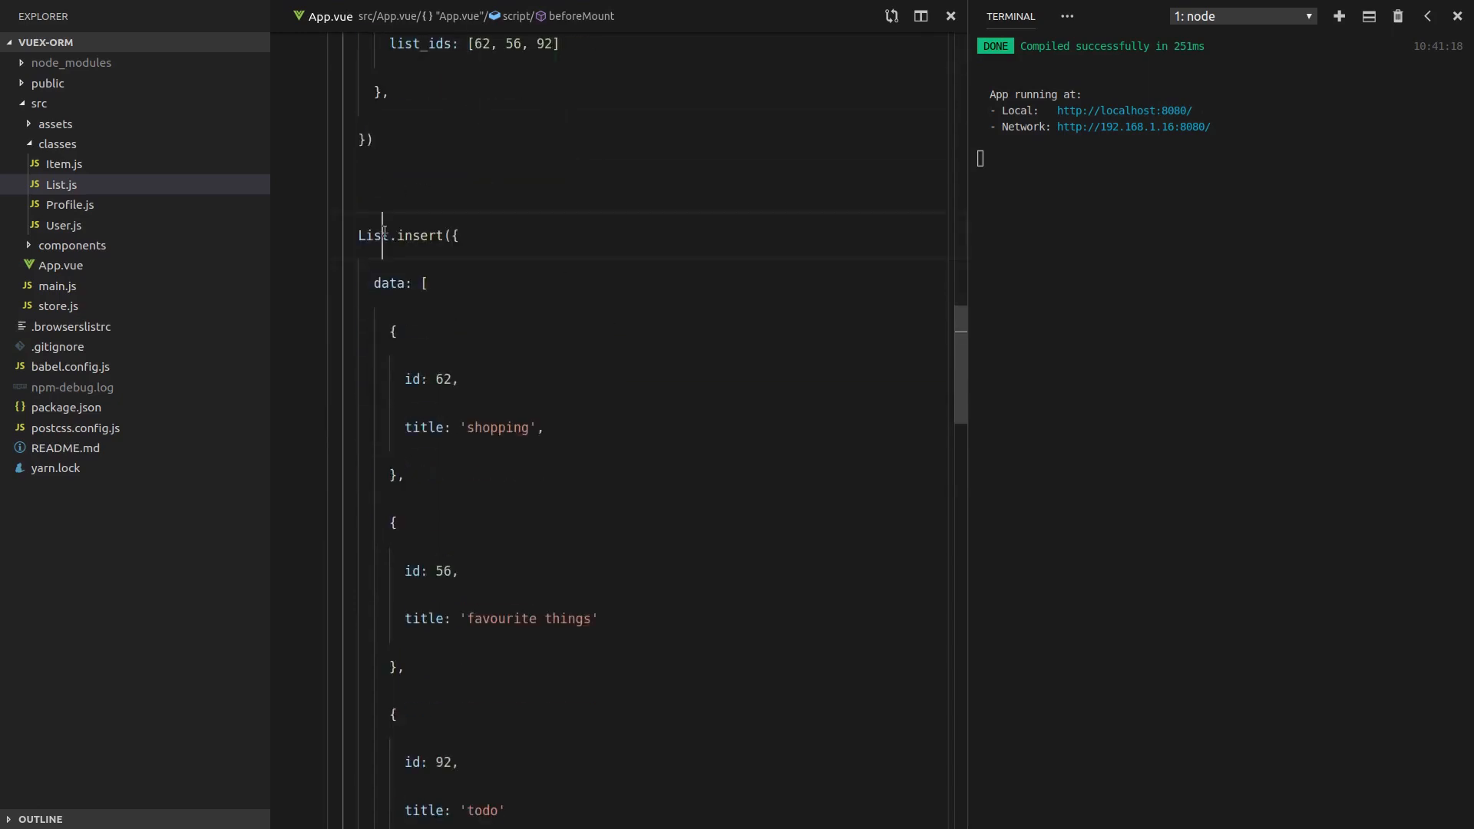
left_click(458, 236)
scroll(542, 273, "up", 1)
scroll(651, 198, "up", 2)
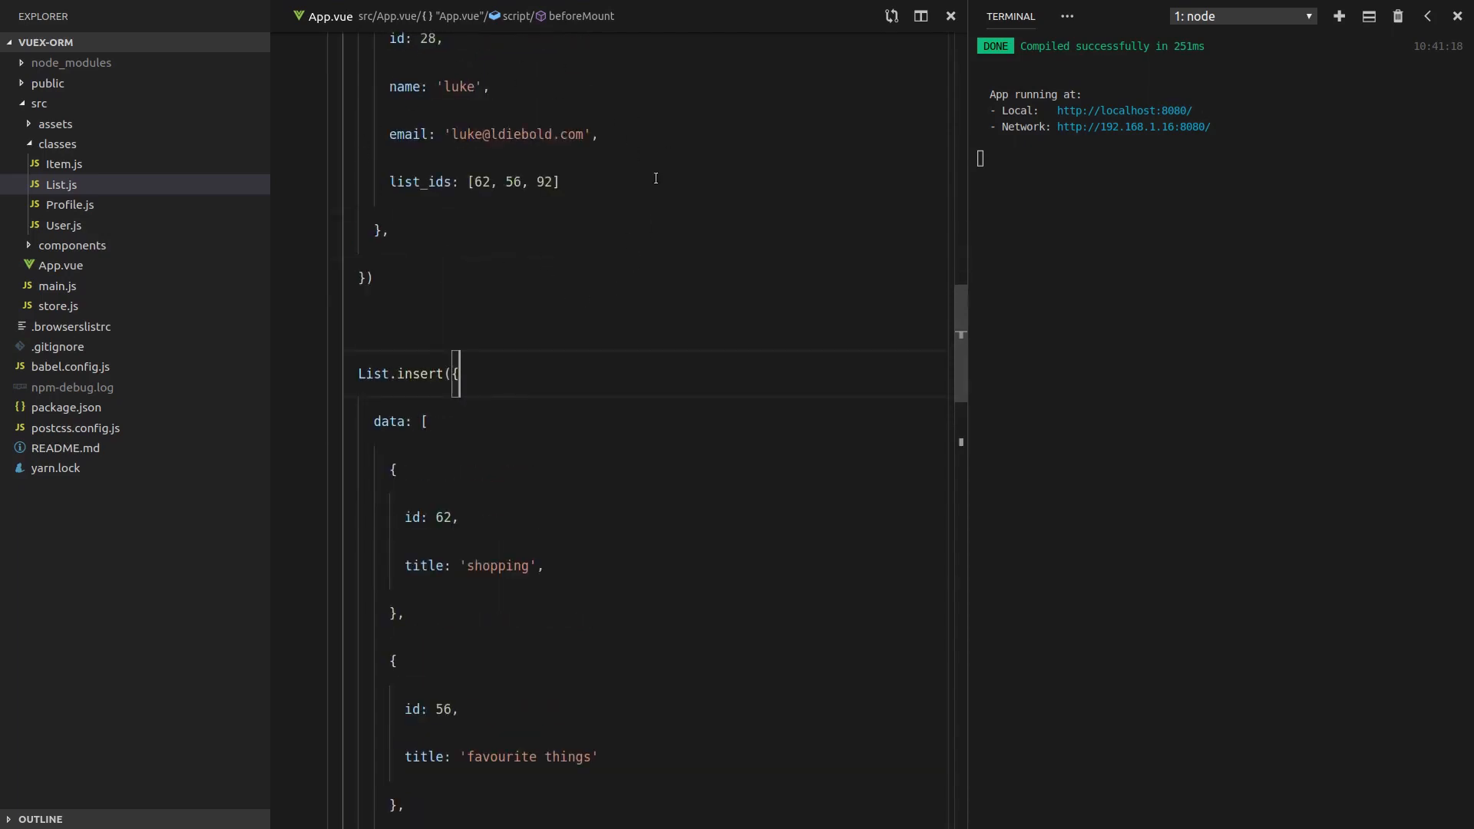
scroll(660, 184, "up", 1)
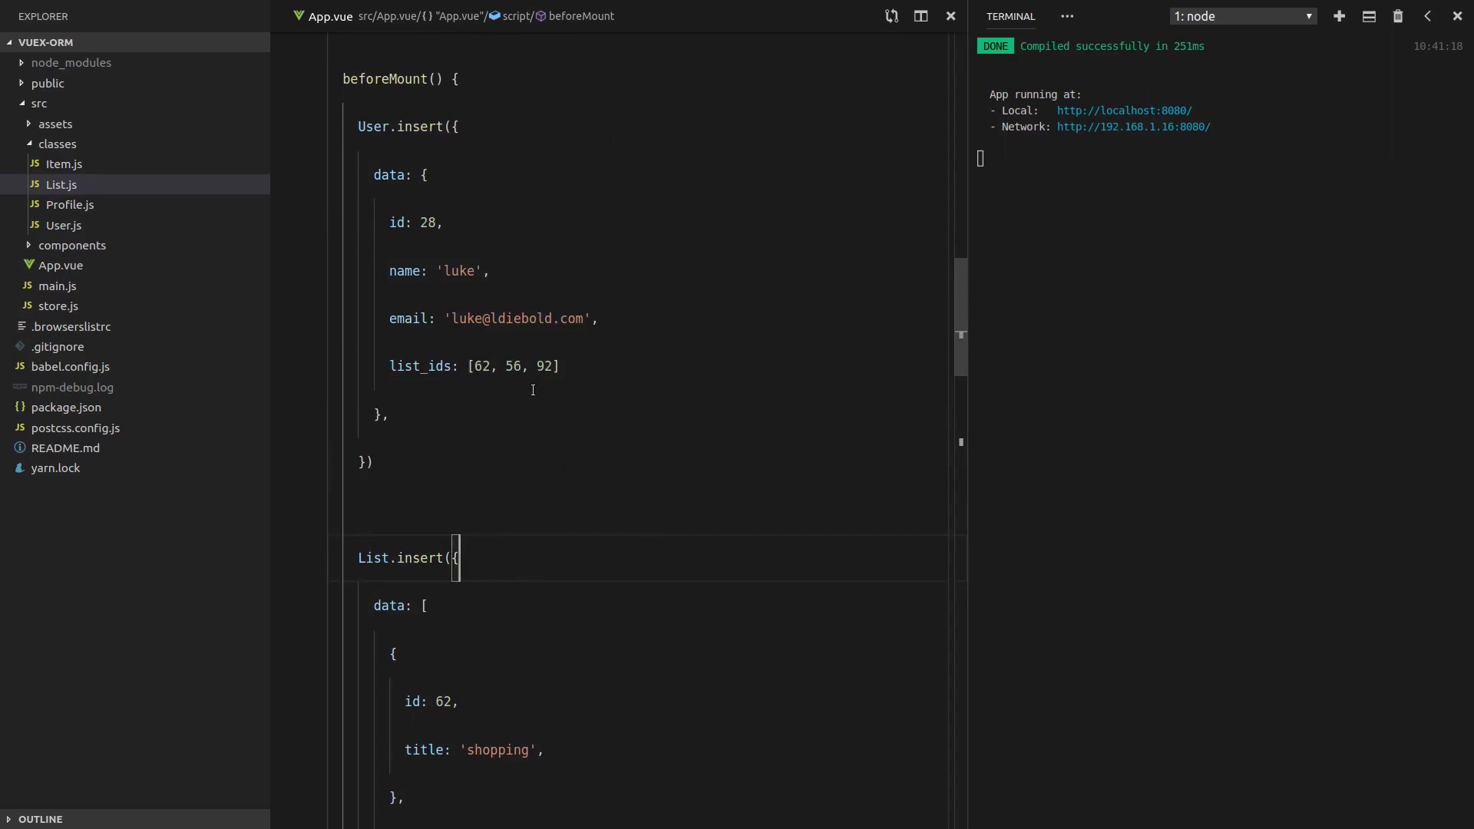
scroll(533, 390, "down", 2)
scroll(494, 440, "up", 1)
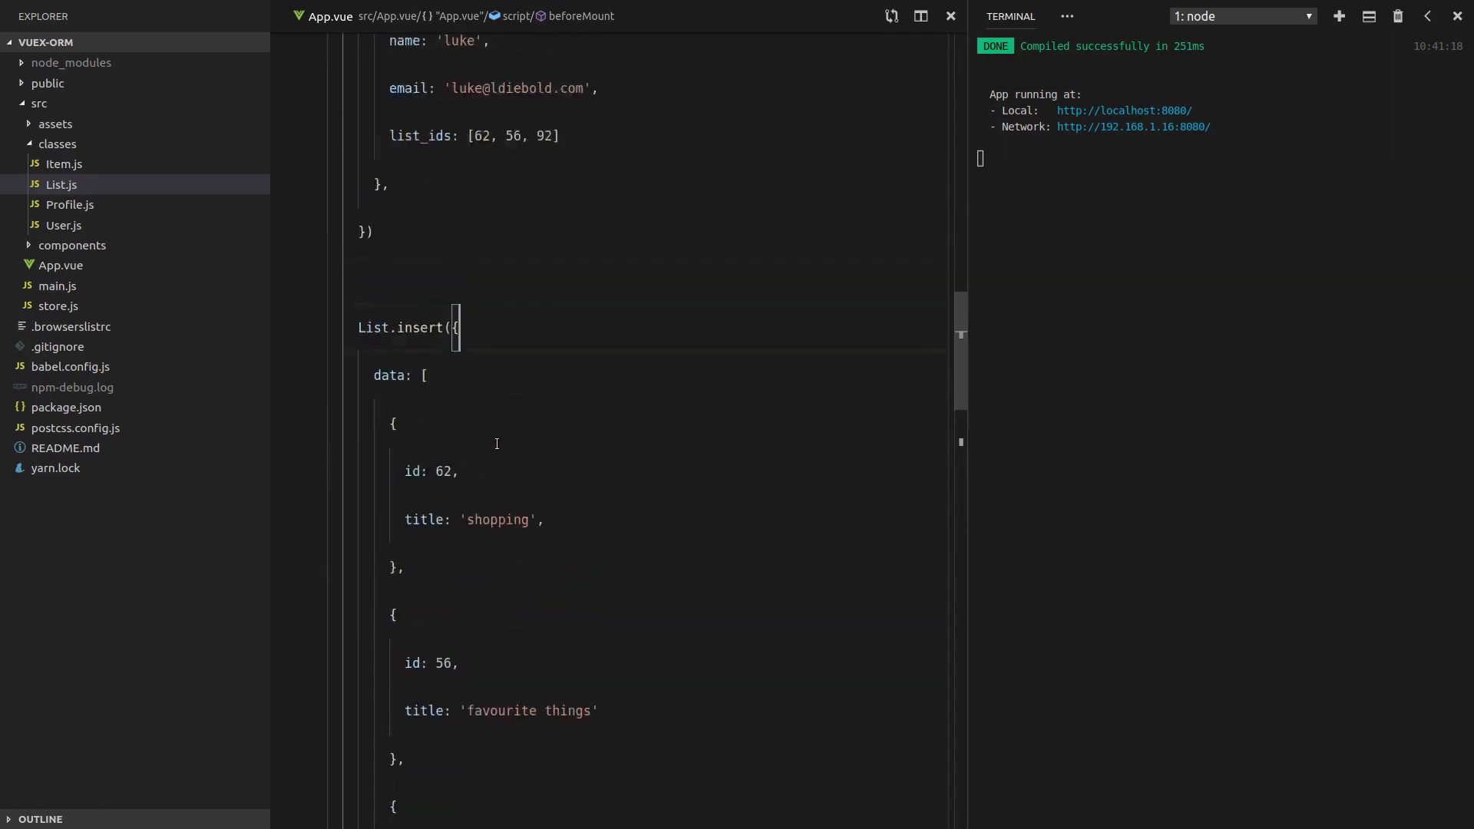
scroll(648, 289, "up", 1)
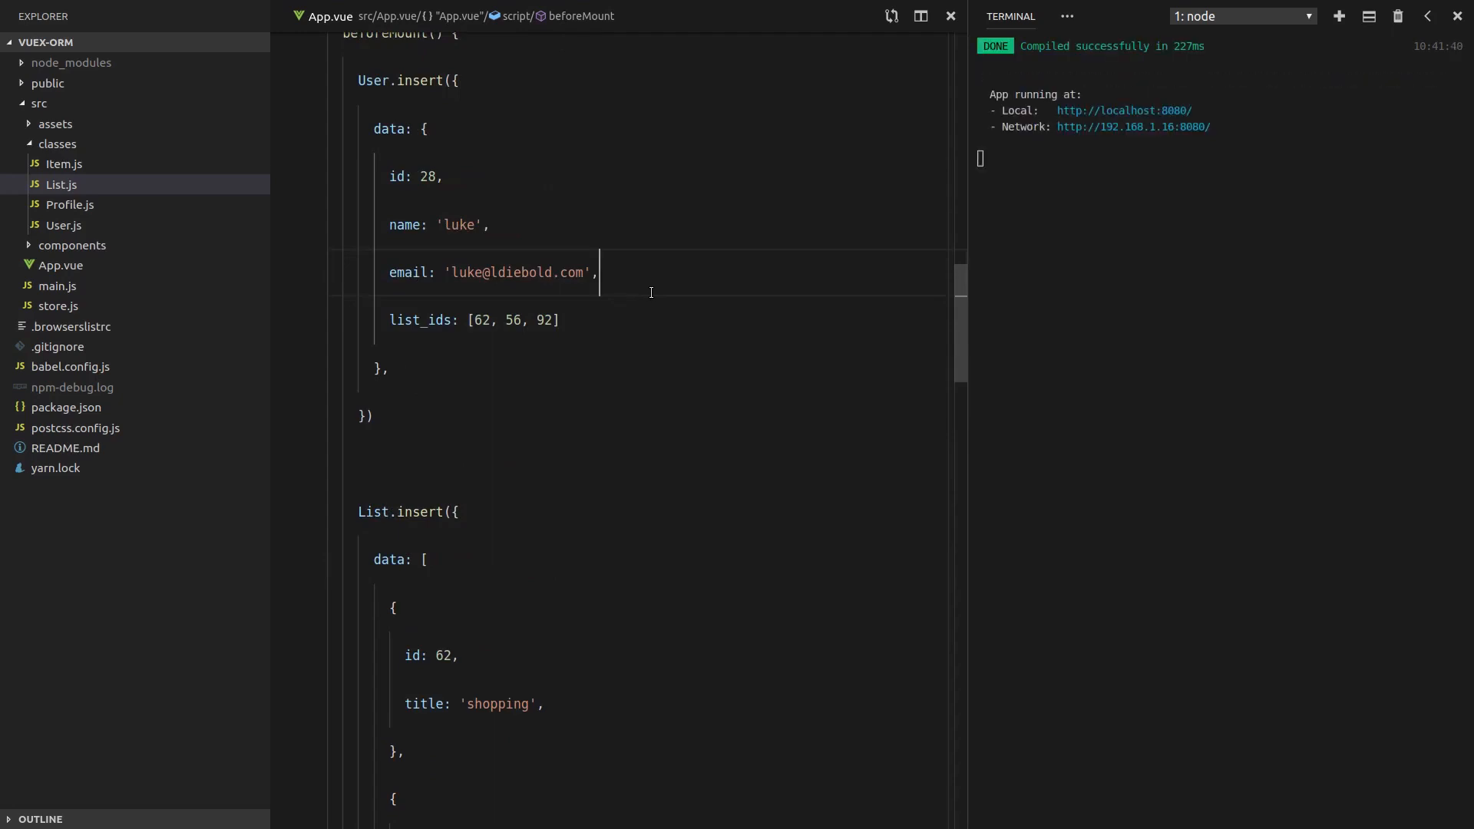
In User.js change hasMany to hasManyBy and add a list_ids: this.attr([]) field below email.
left_click(87, 225)
left_click(607, 367)
scroll(579, 386, "down", 1)
left_click(524, 349)
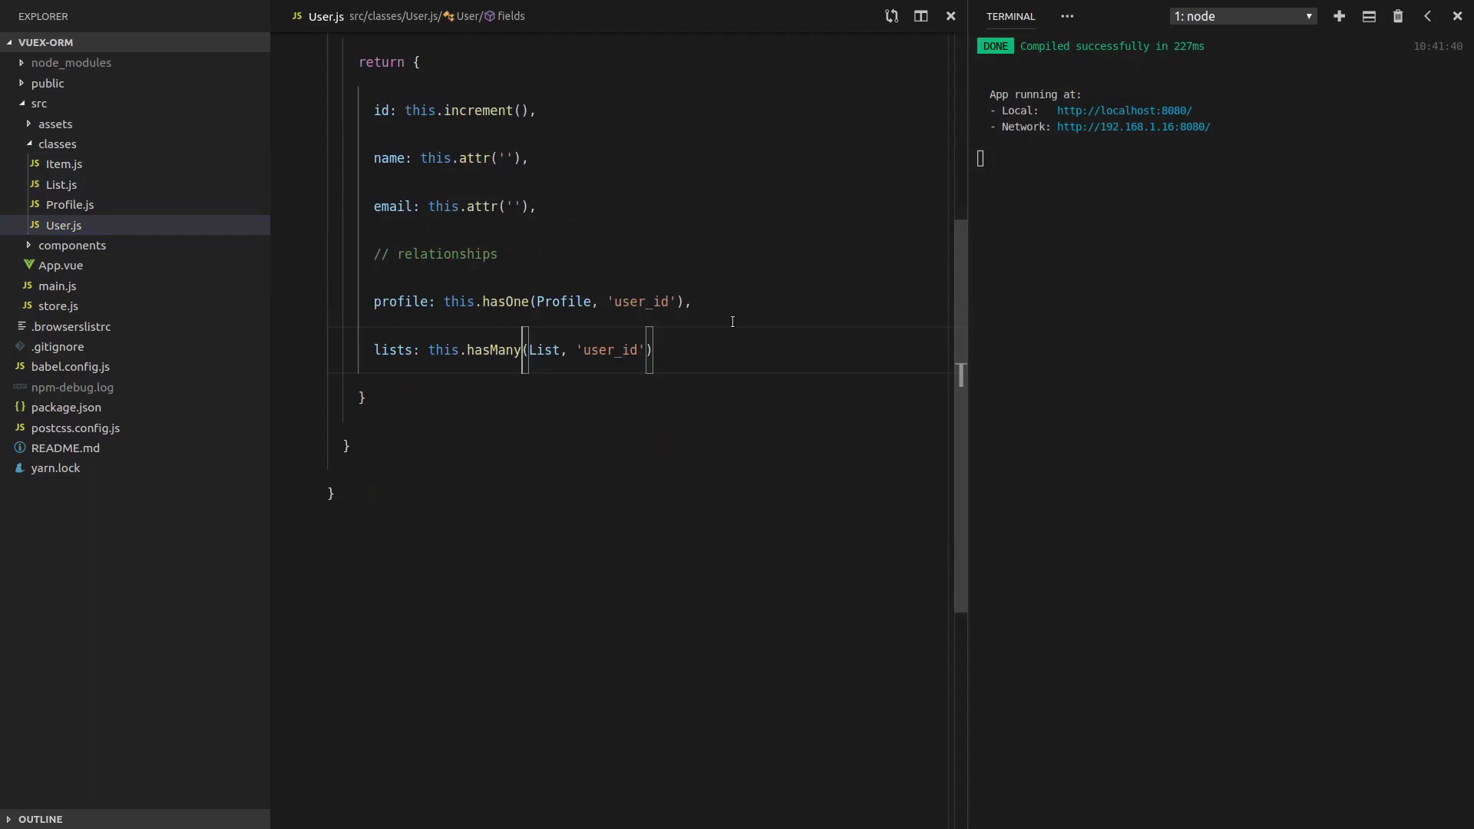
type("By")
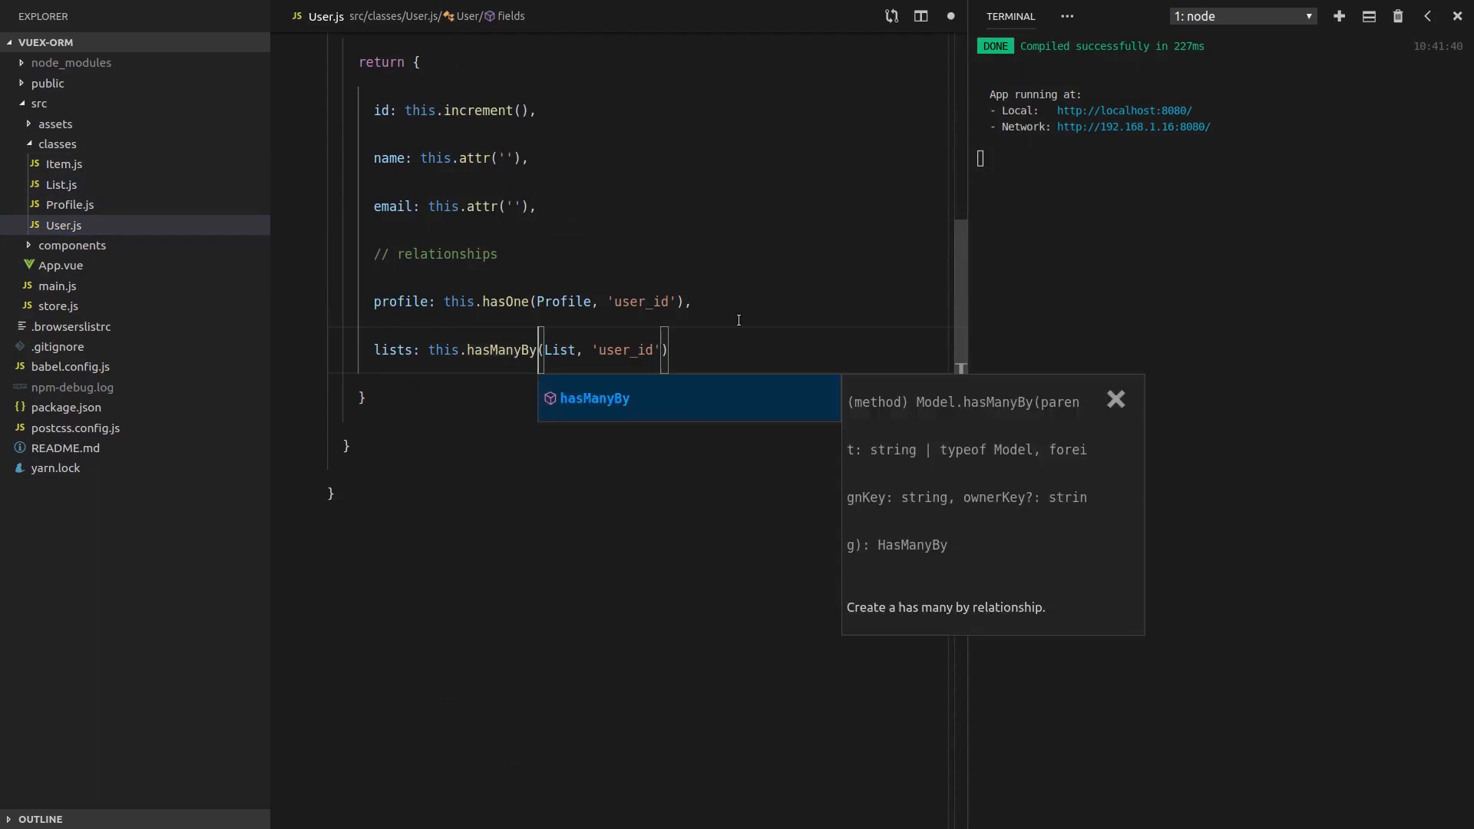
left_click(737, 320)
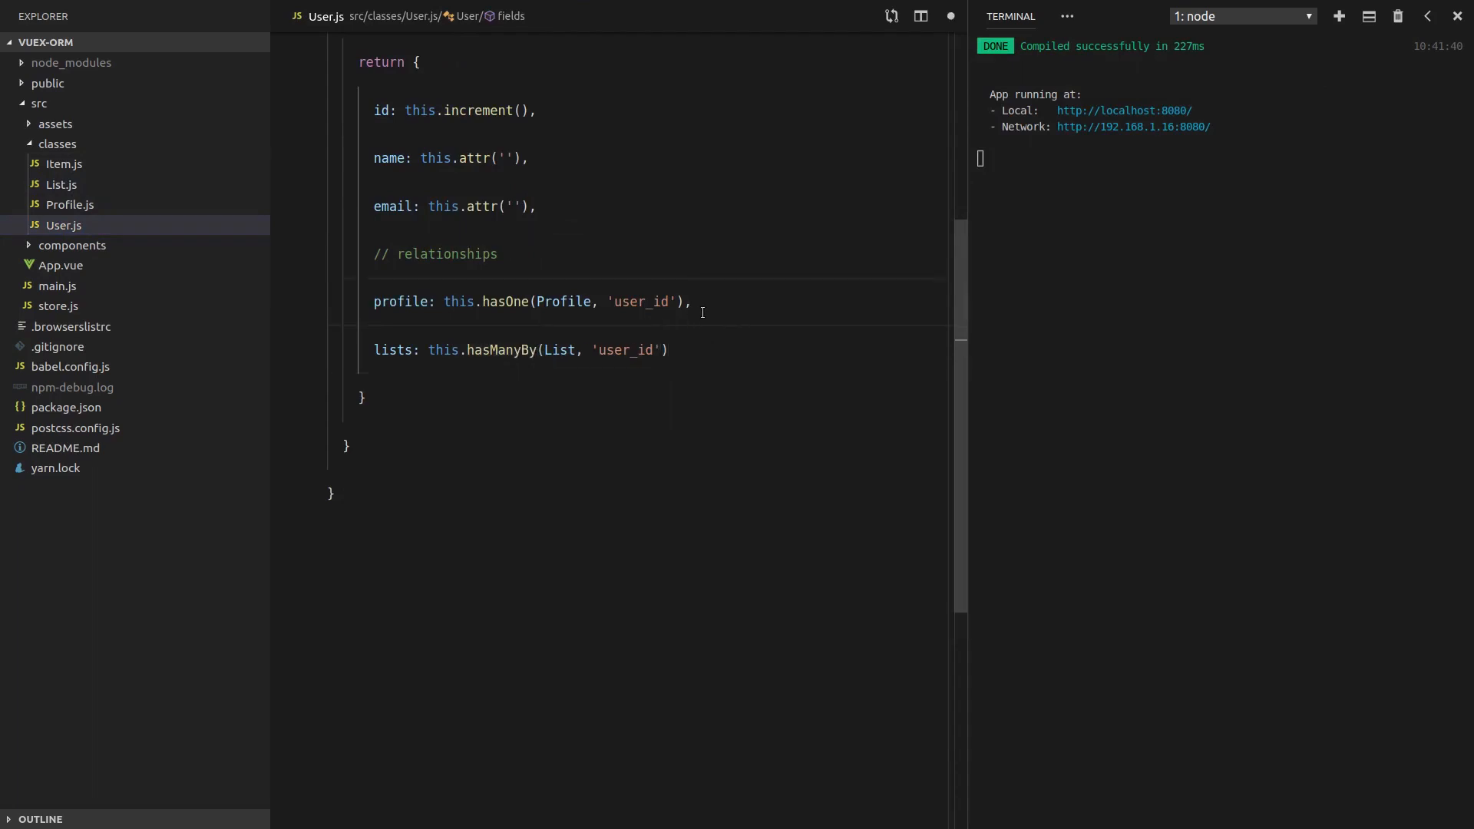
double_click(561, 350)
scroll(561, 347, "up", 1)
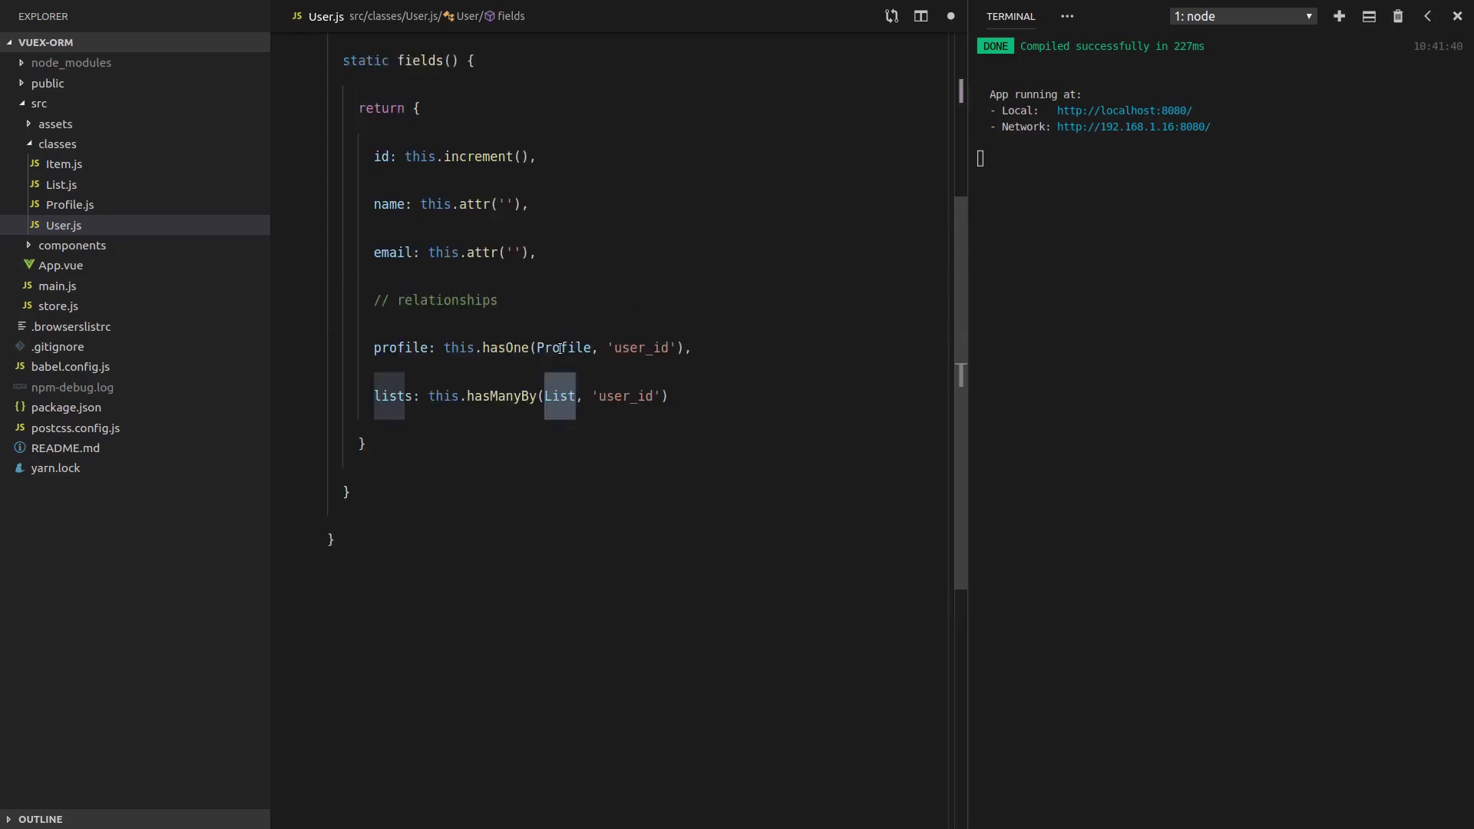
left_click(592, 396)
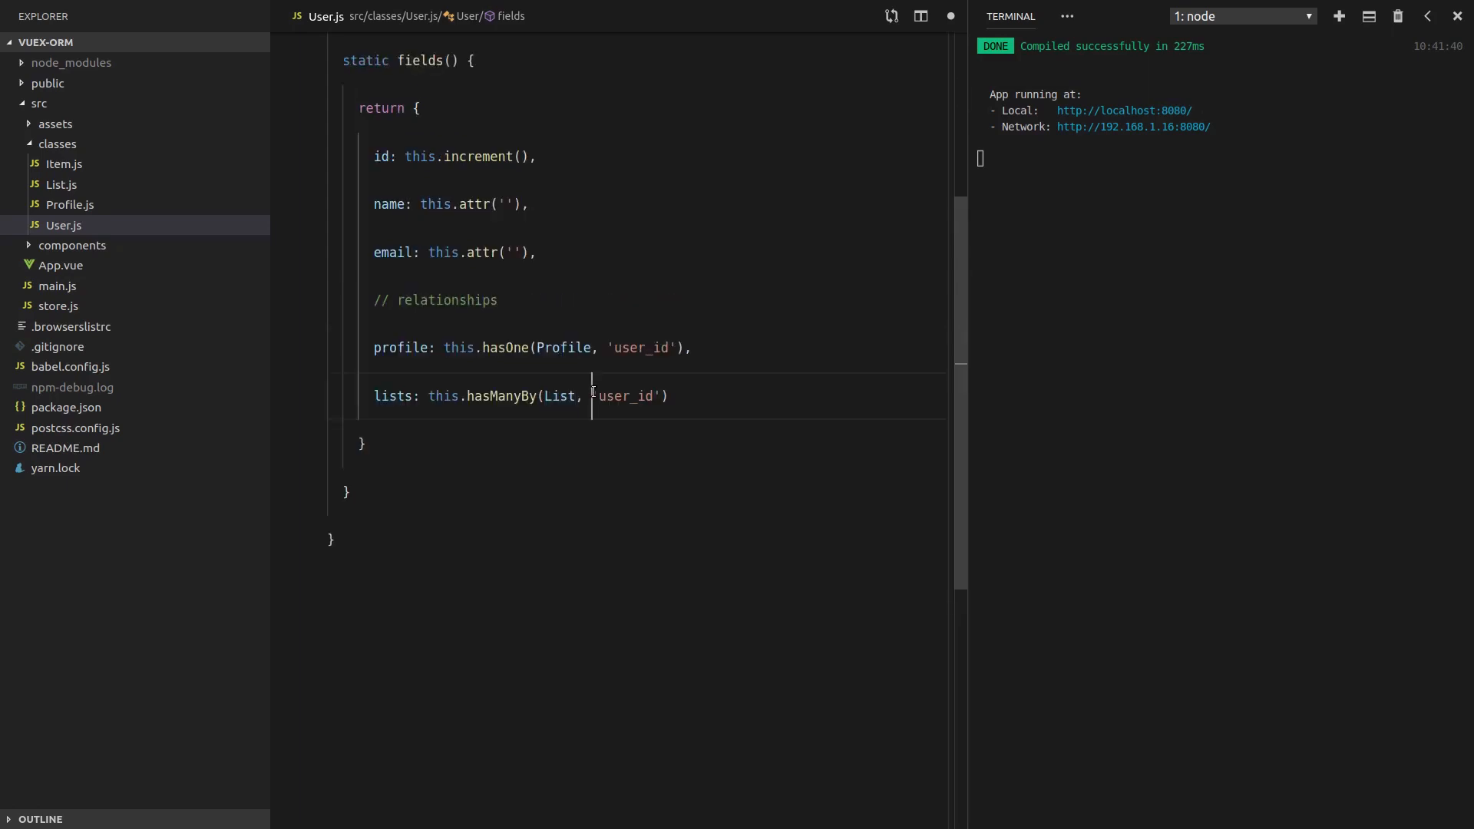
left_click(554, 258)
key("Return")
type("li")
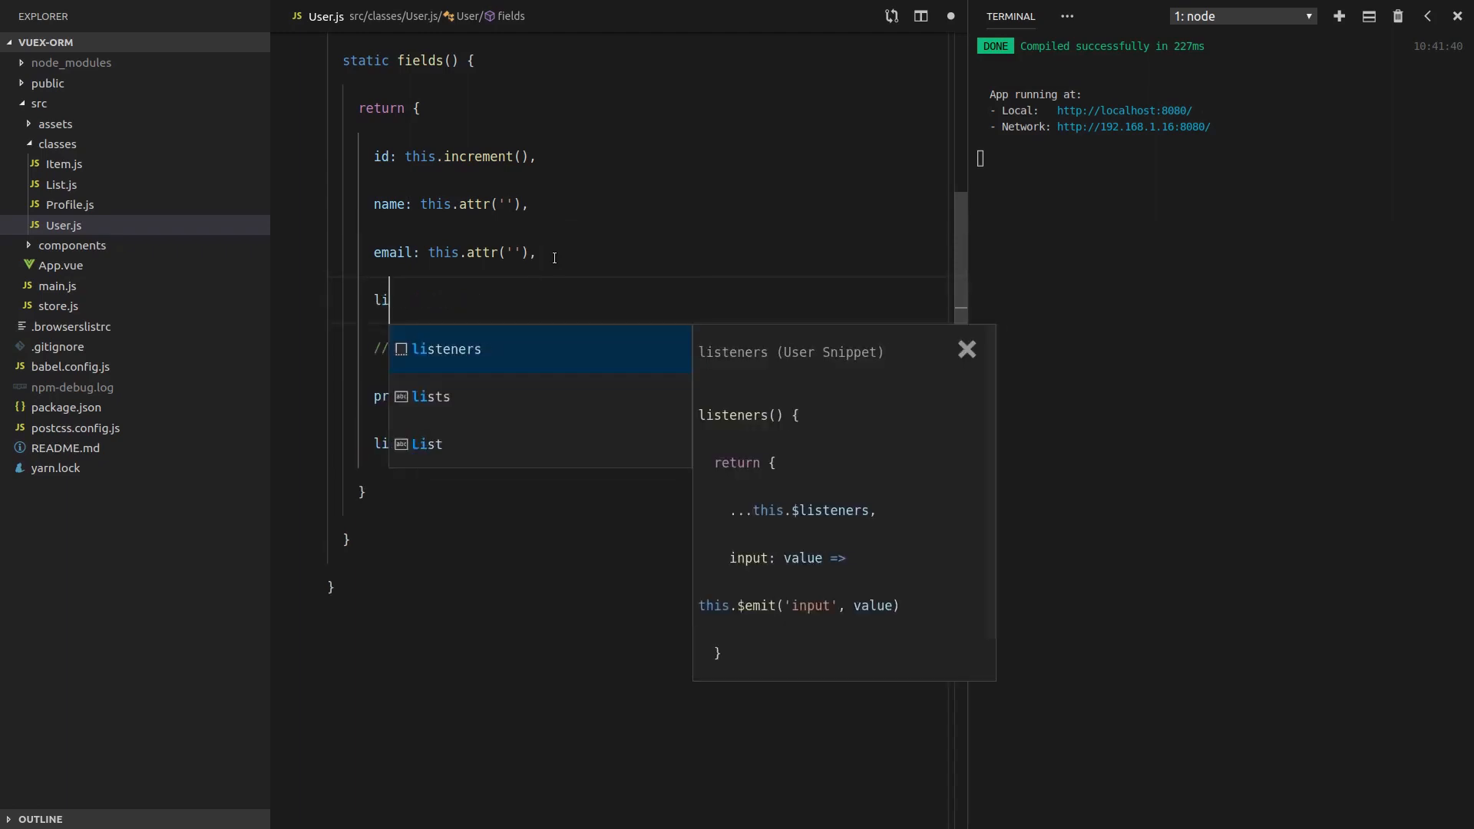
type("st_ids:")
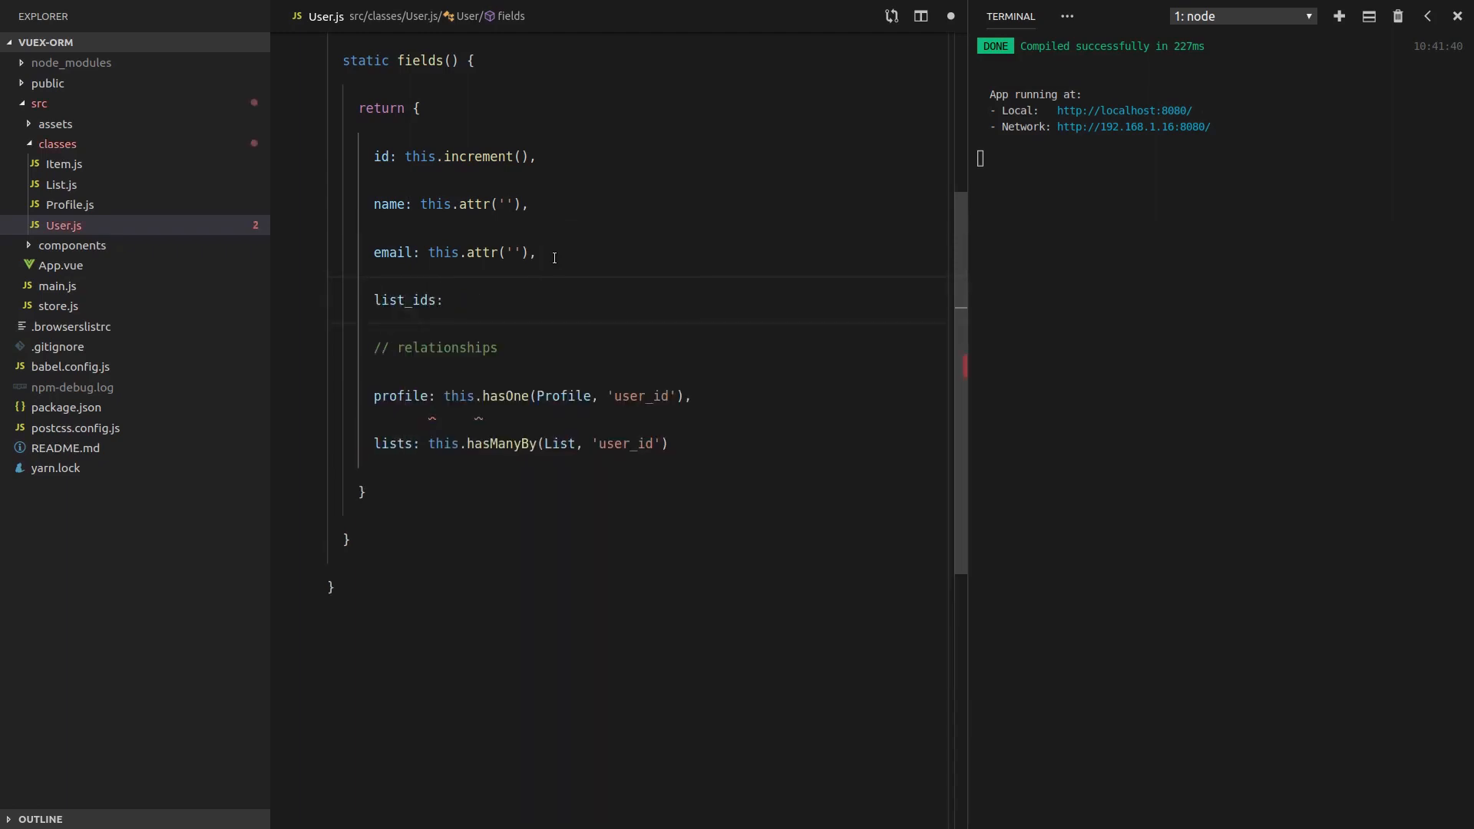
type(" this.att")
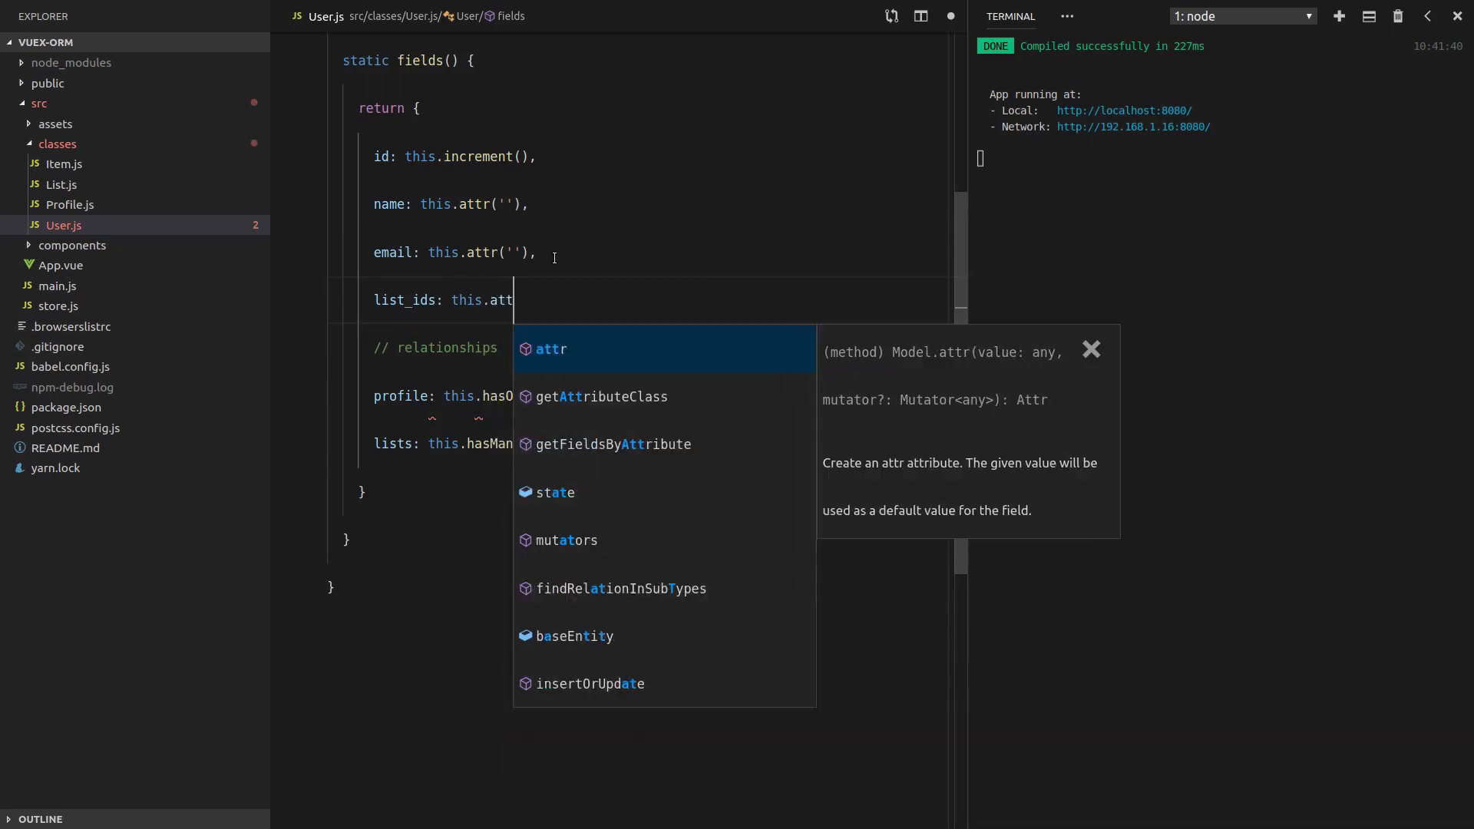
type("r([]")
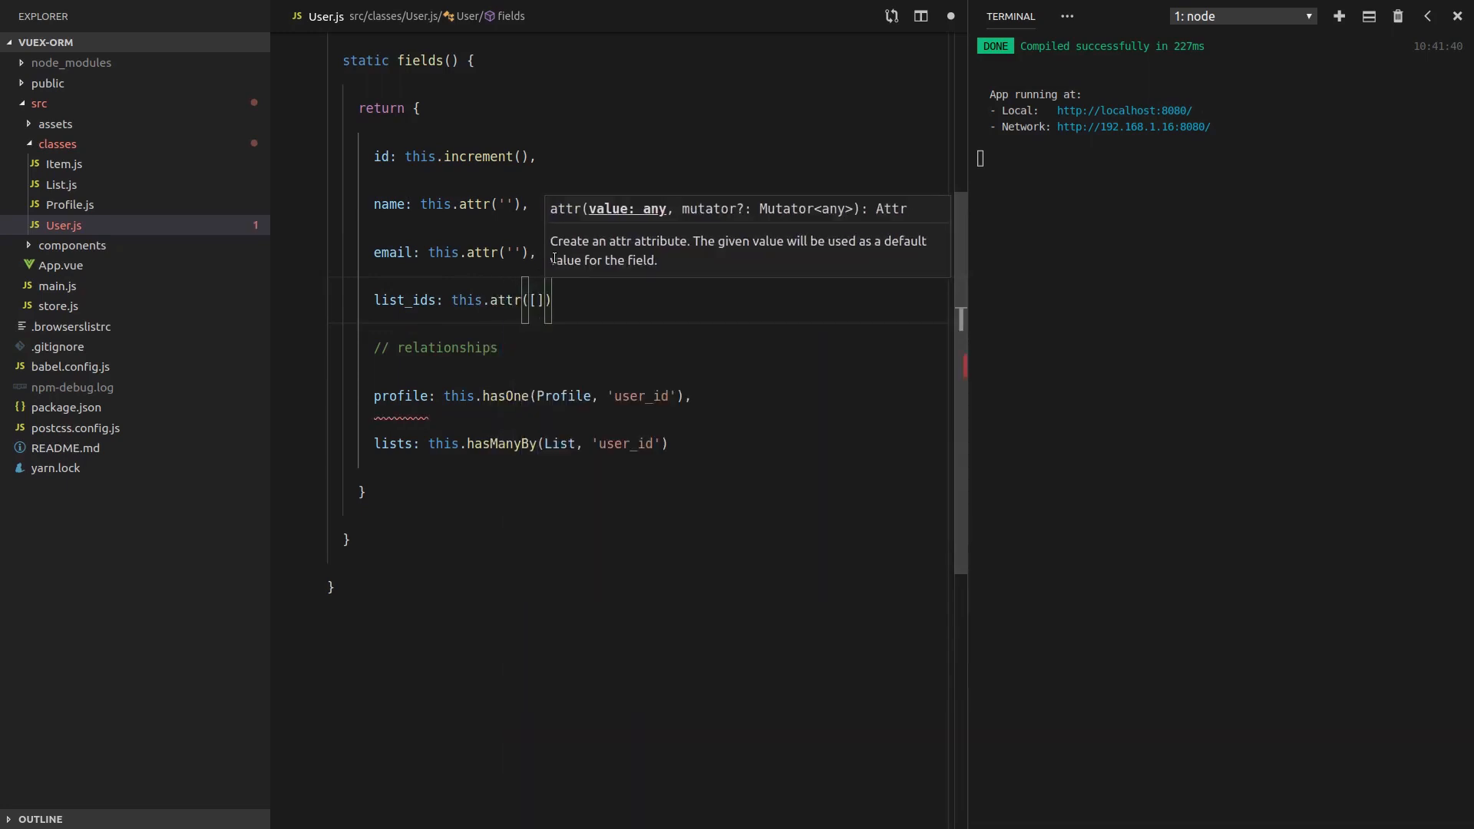
type("),")
scroll(618, 271, "down", 2)
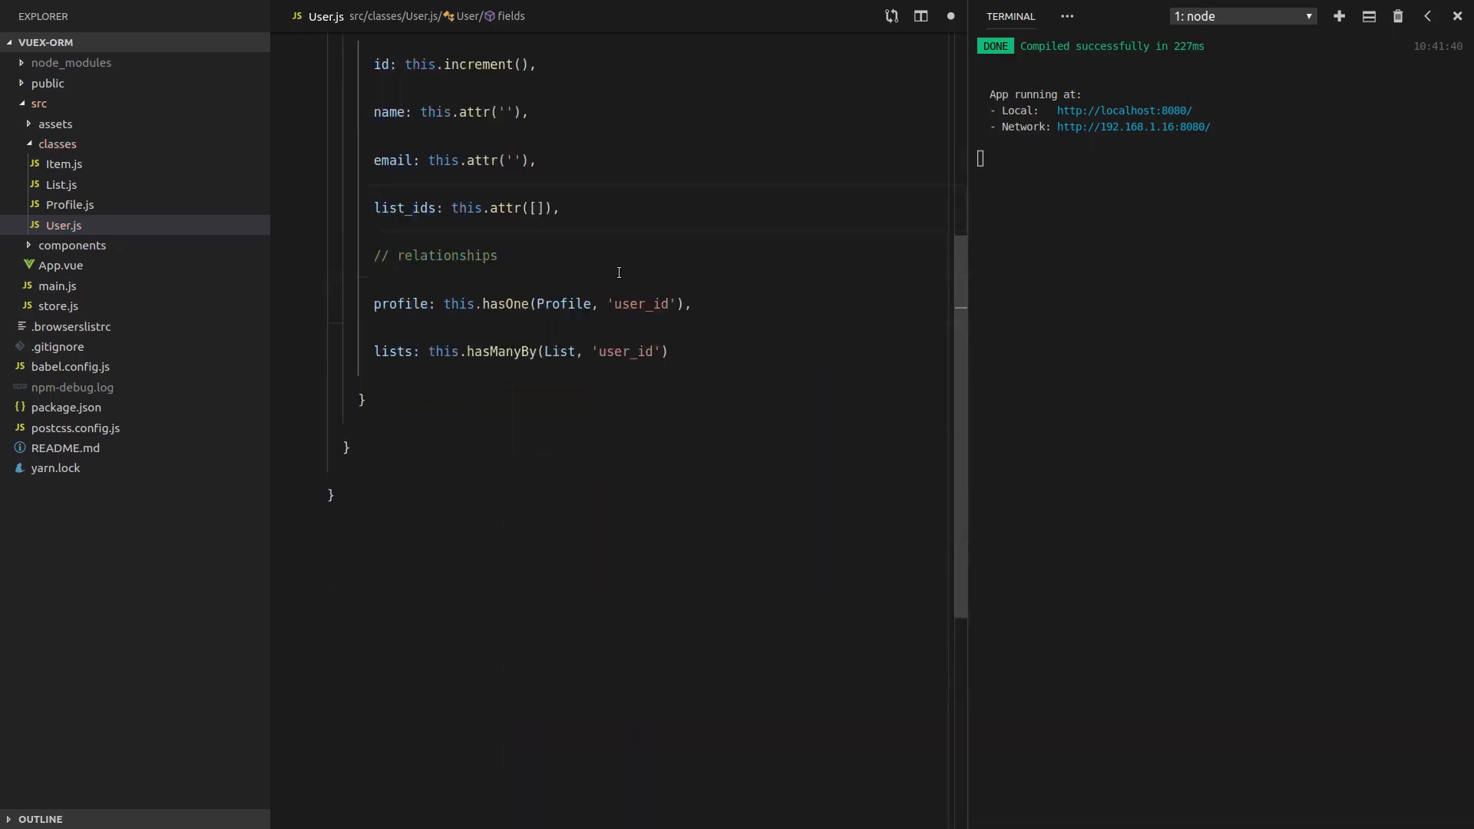
scroll(625, 303, "down", 1)
scroll(580, 383, "up", 2)
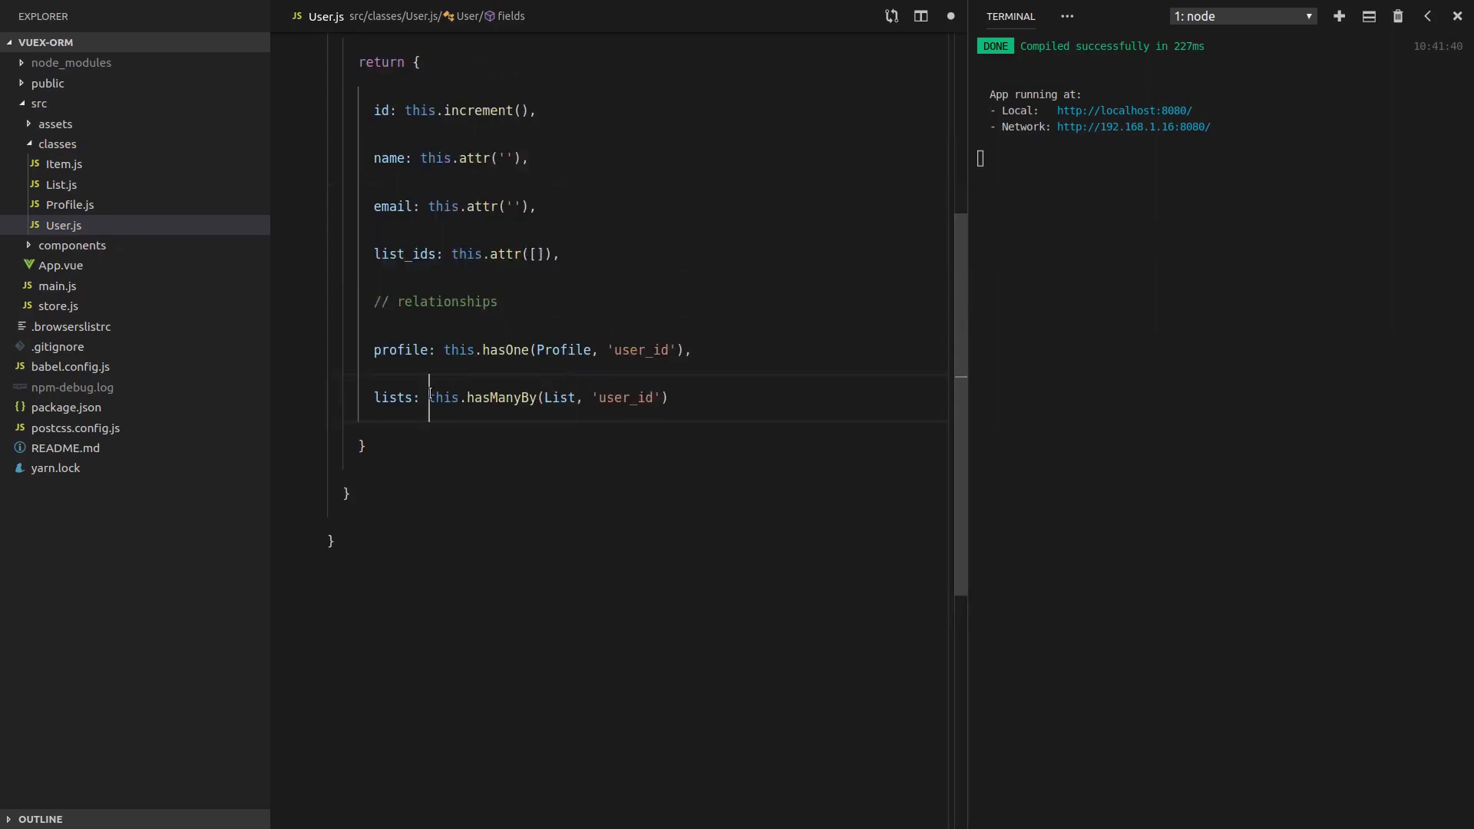
Replace the 'user_id' key in the lists relation with 'list_ids'.
left_click_drag(429, 398, 676, 391)
left_click(676, 391)
double_click(403, 248)
key("ctrl+c")
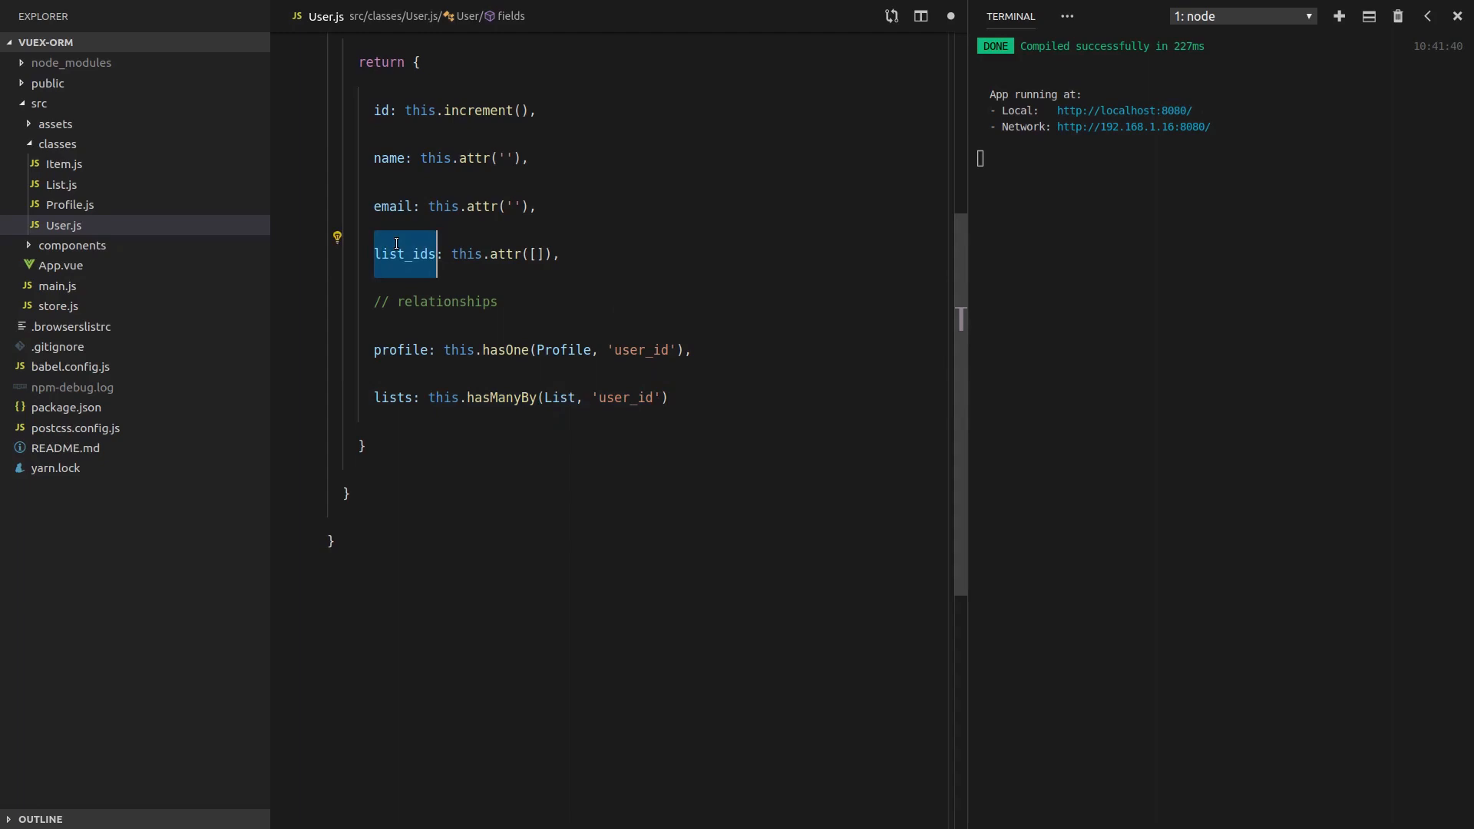
double_click(630, 397)
key("ctrl+v")
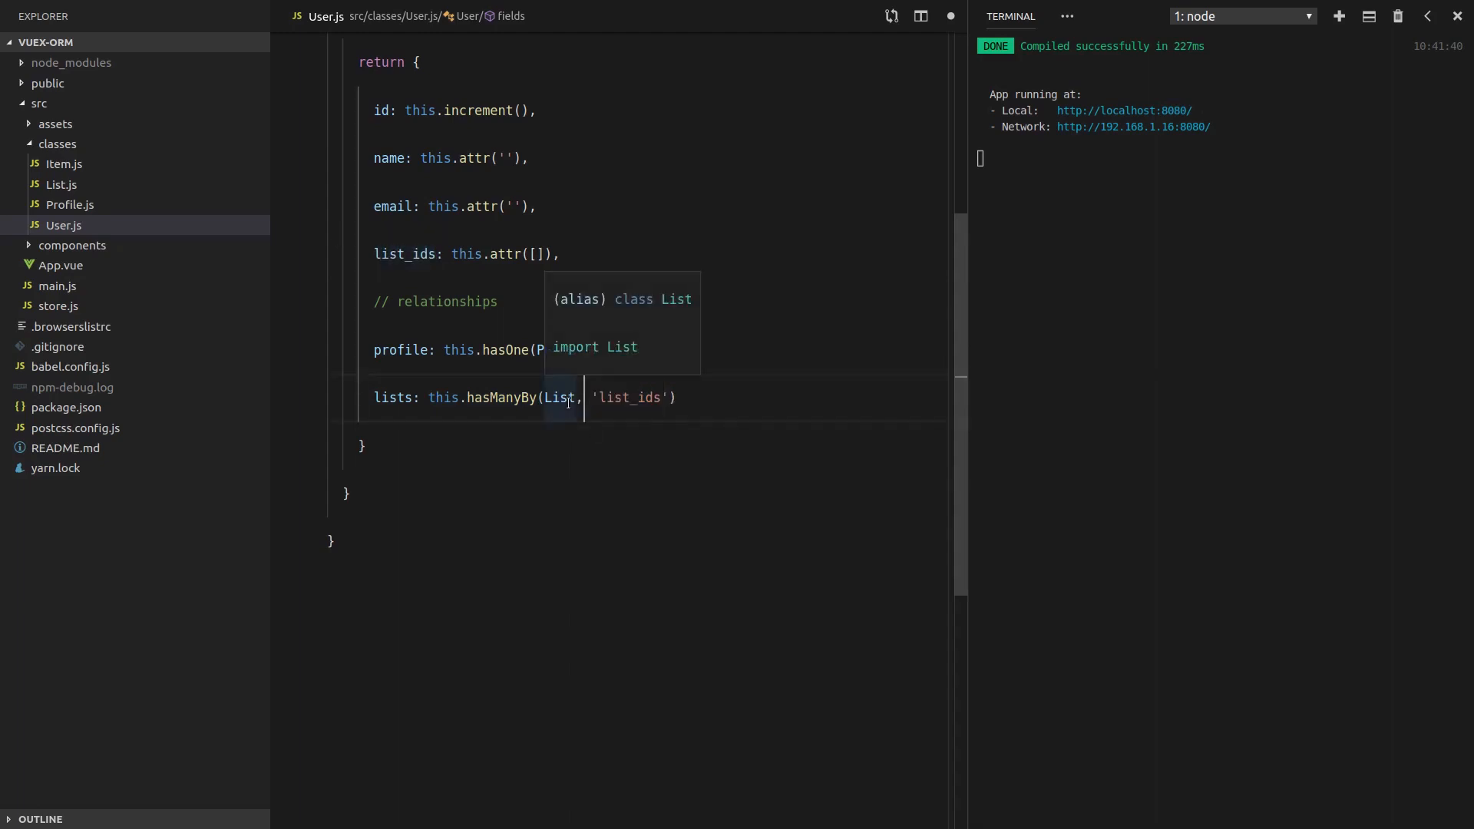
left_click(570, 435)
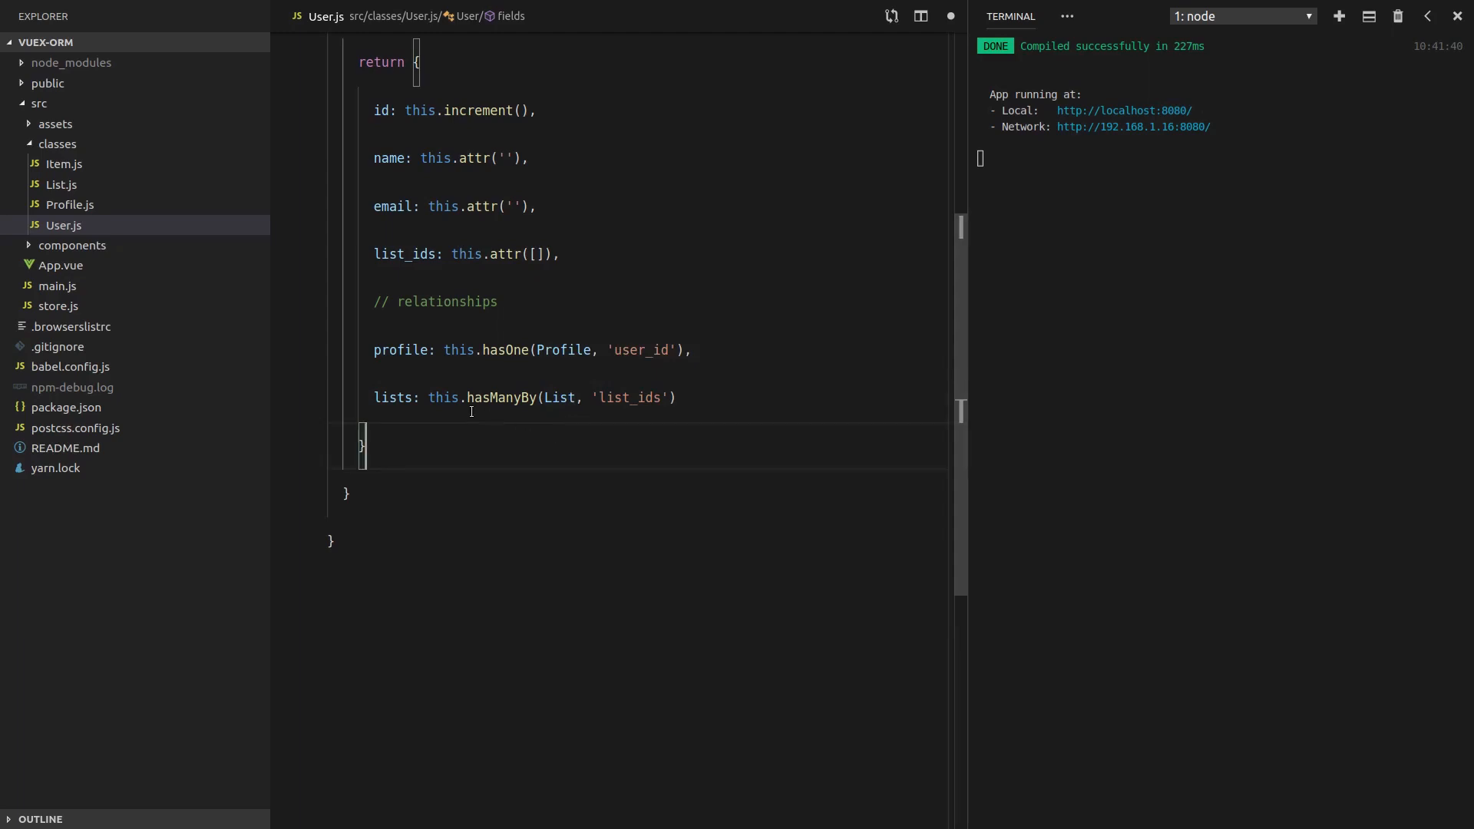
Review the hasManyBy(List, 'list_ids') relation and list_ids field, save User.js, and reload the page.
left_click_drag(430, 397, 577, 397)
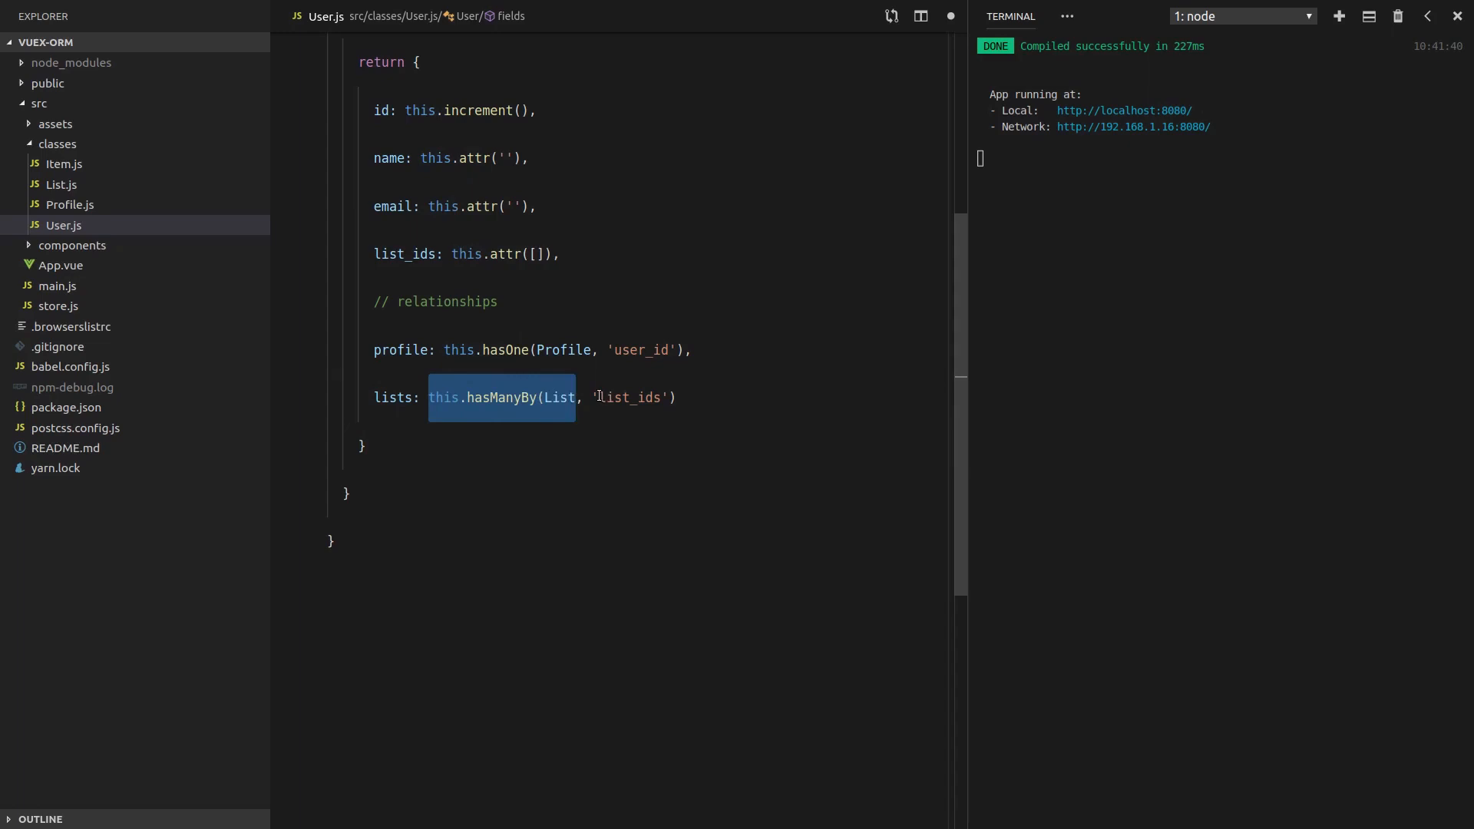
left_click_drag(599, 396, 661, 399)
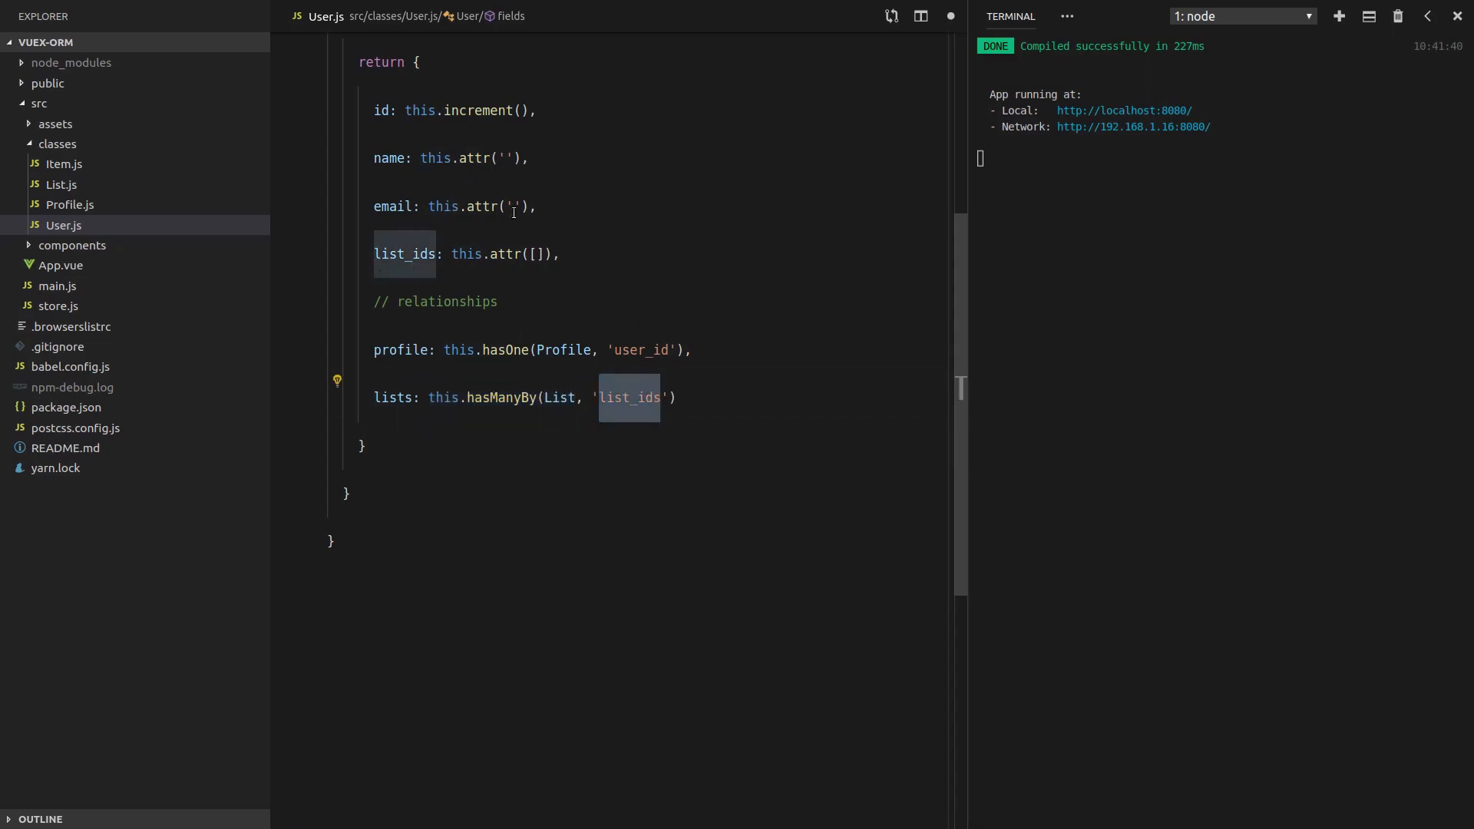
left_click_drag(343, 253, 374, 255)
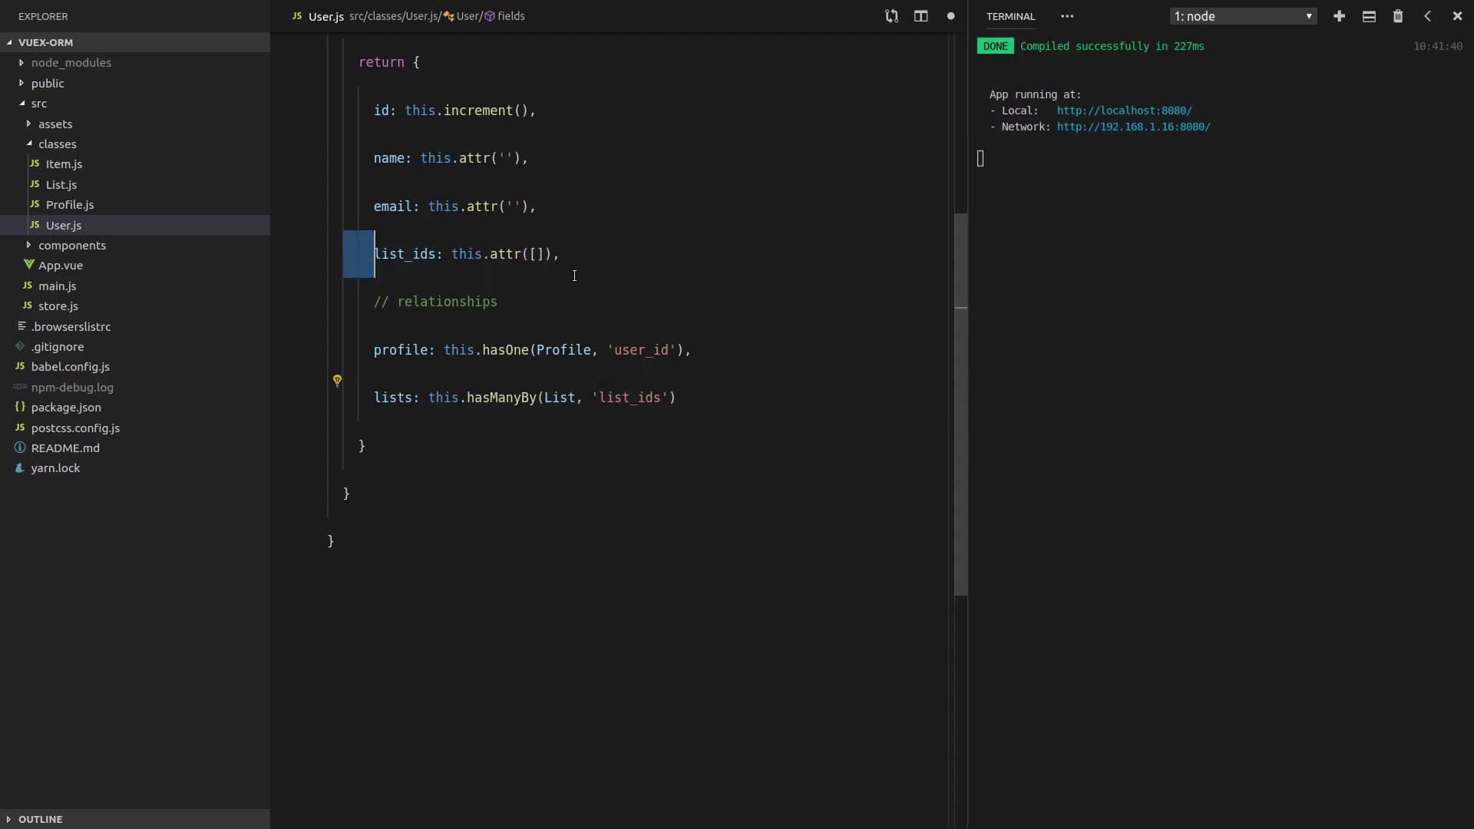
left_click(499, 253)
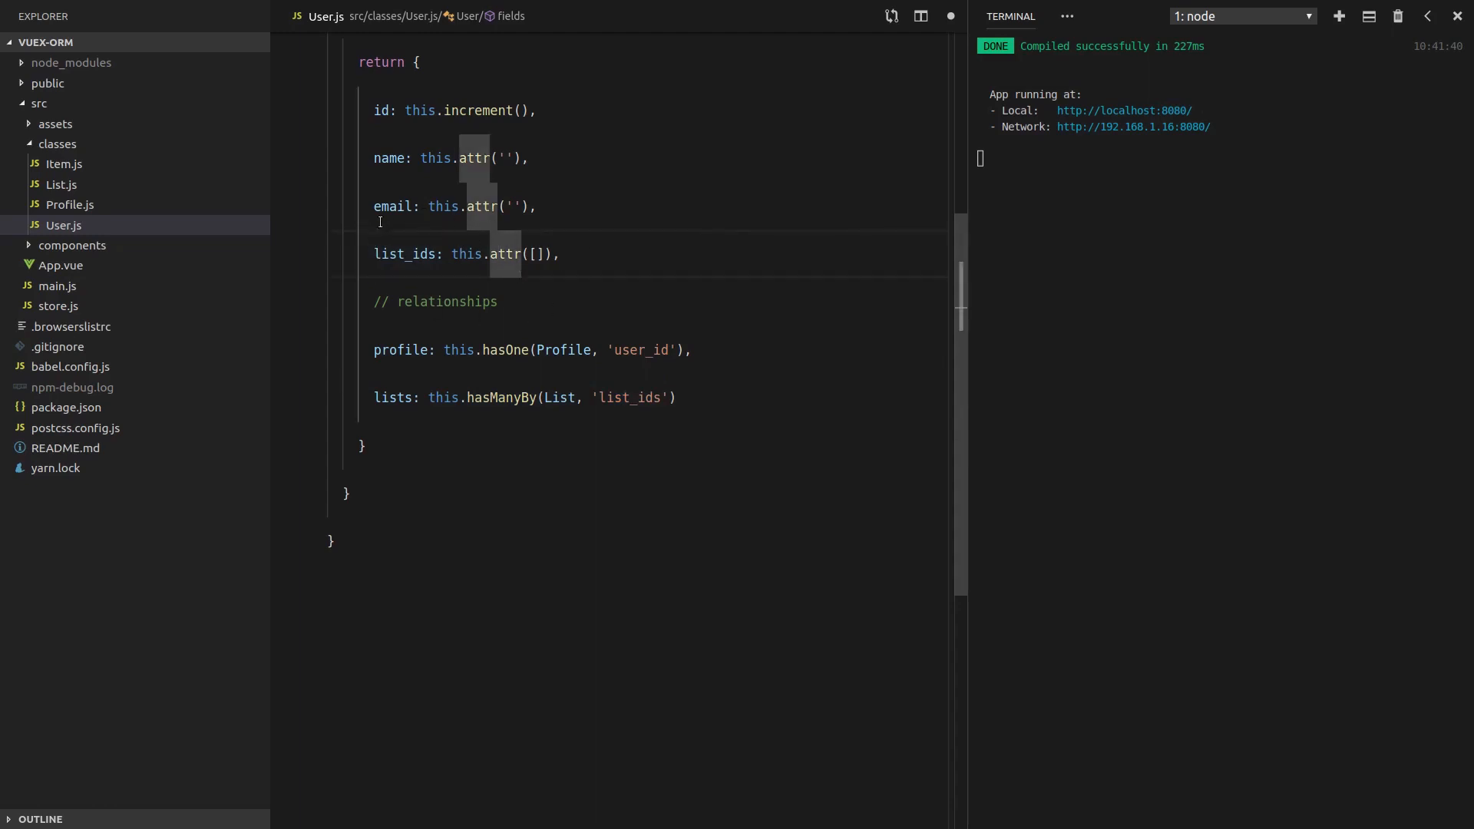
left_click(602, 270)
key("ctrl+s")
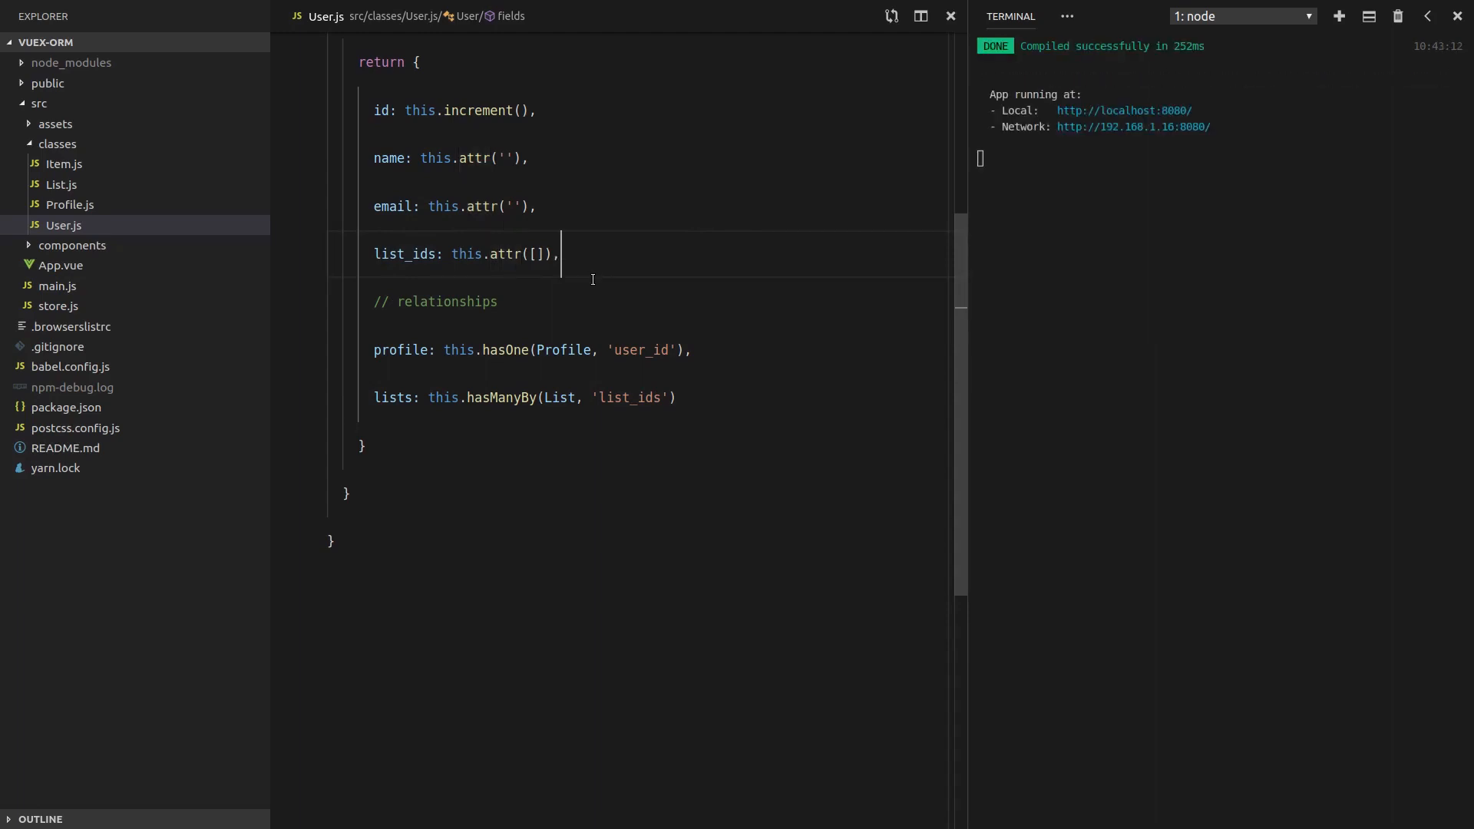
key("alt+Tab")
key("ctrl+r")
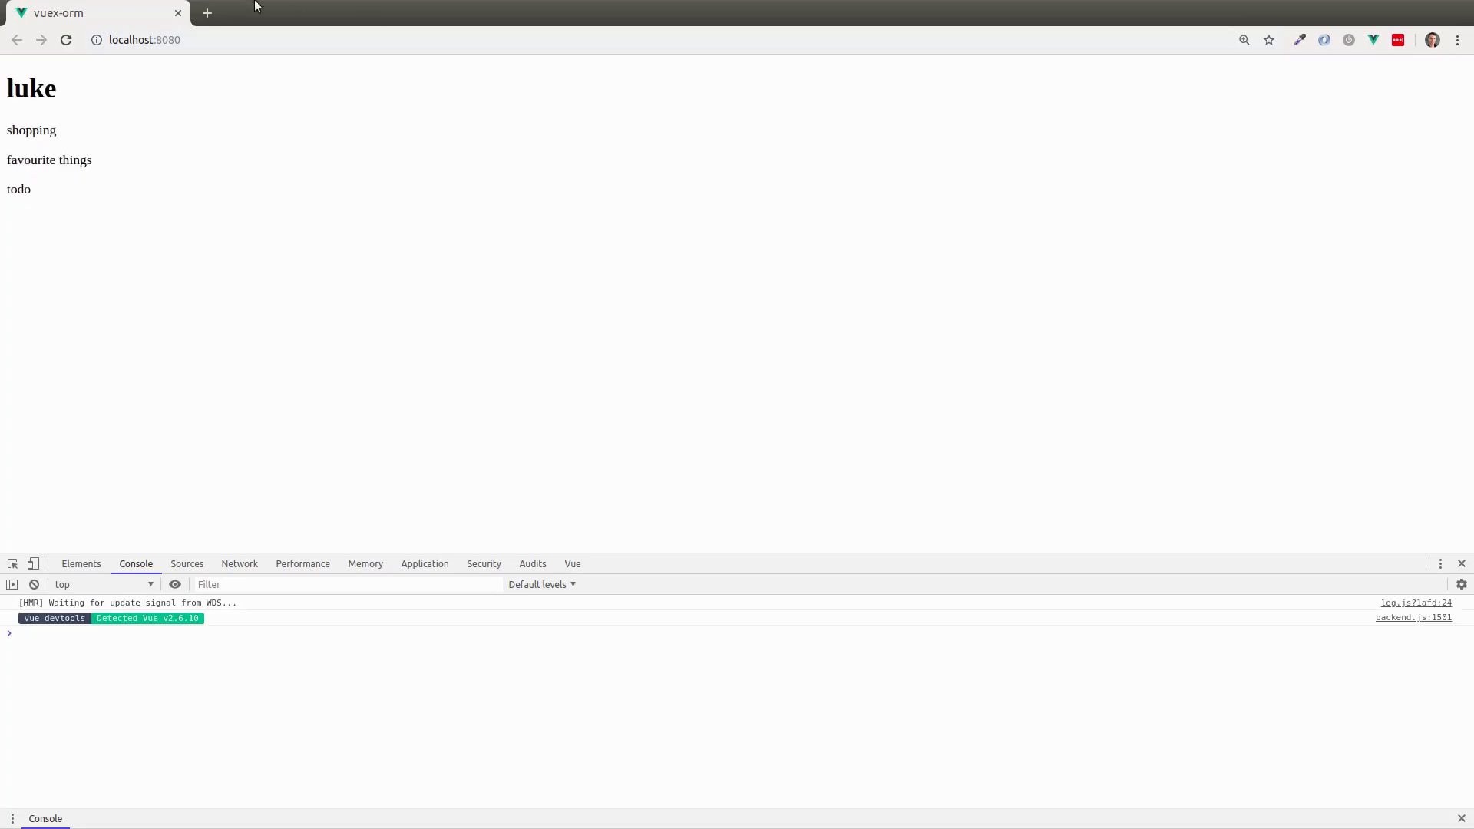
Return to the editor and reopen App.vue from the Ctrl+P file picker.
key("alt+Tab")
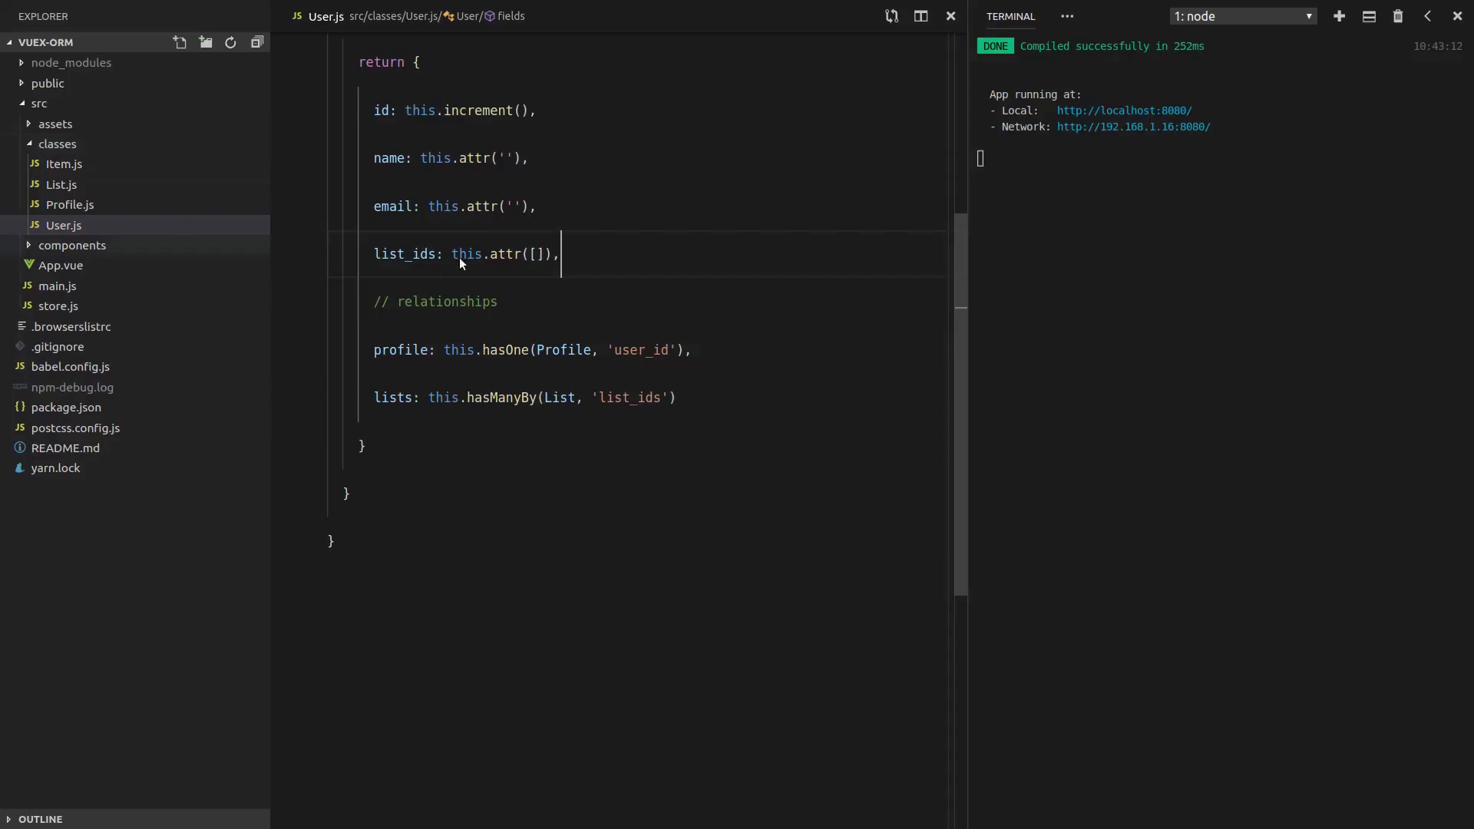
key("ctrl+p")
key("Down")
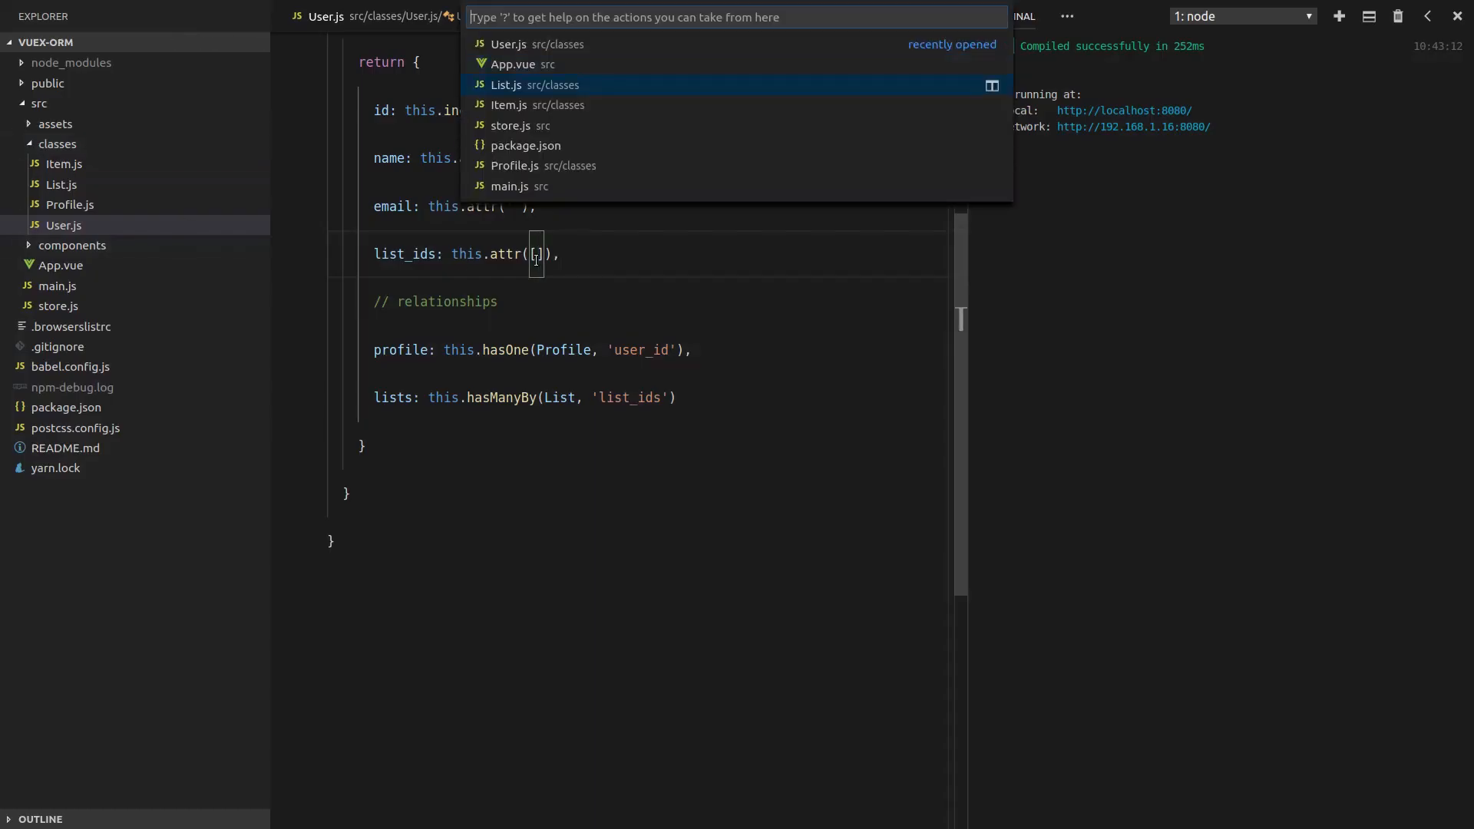
key("Up")
key("Return")
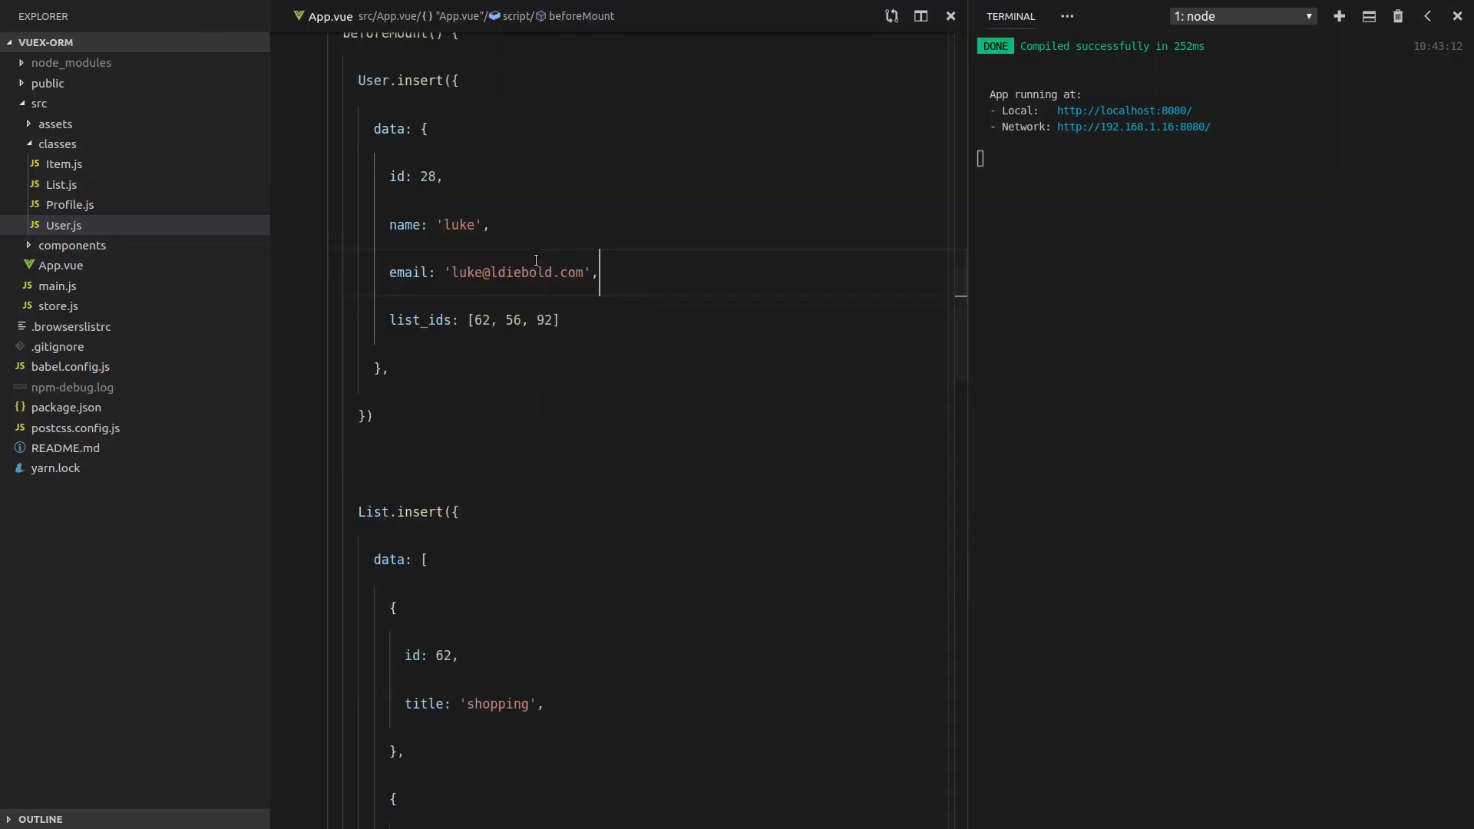
Review luke's list_ids [62, 56, 92], save App.vue, and reload the app in Chrome.
left_click_drag(561, 320, 390, 318)
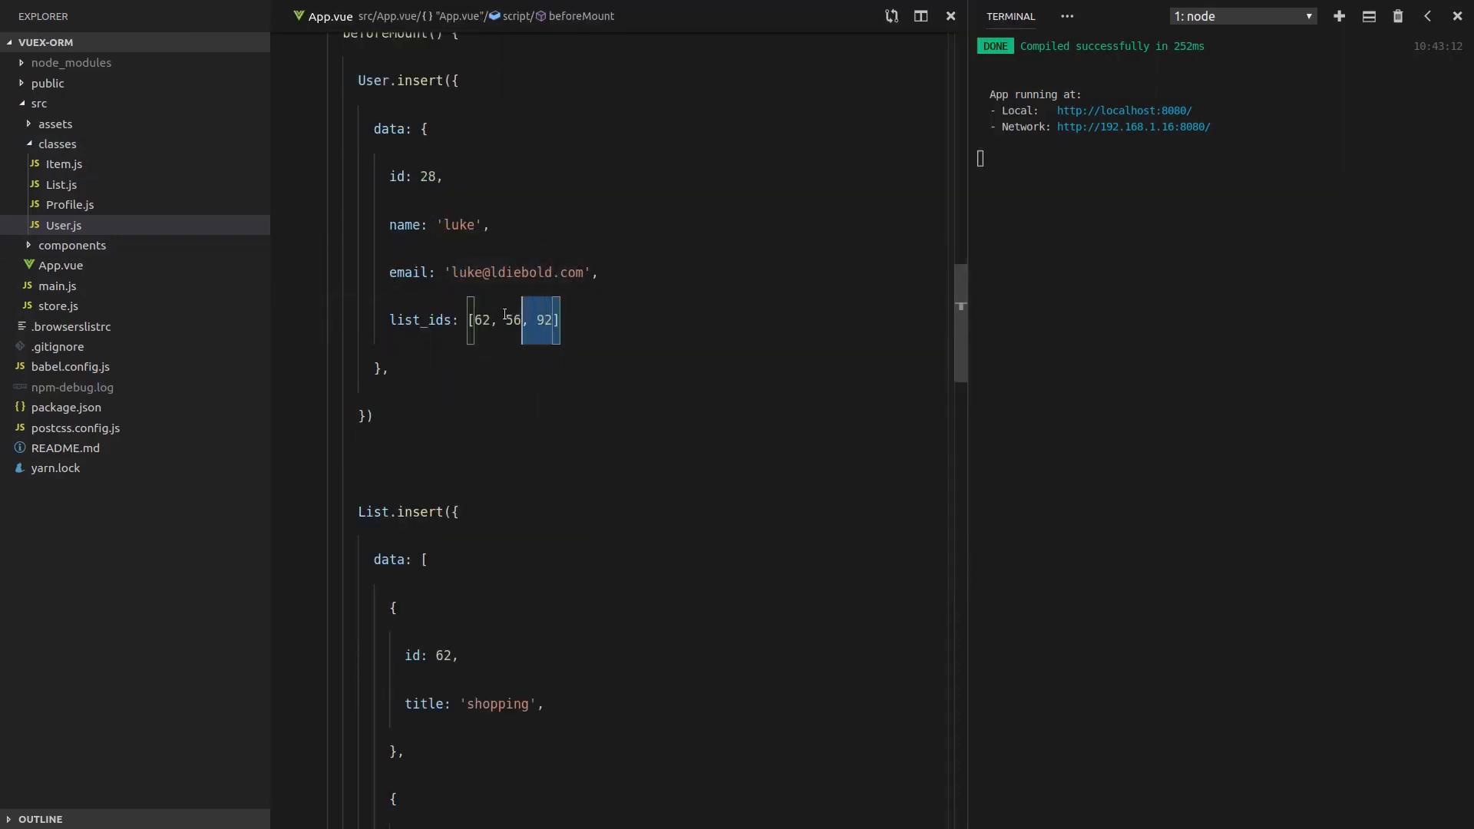
left_click(391, 309)
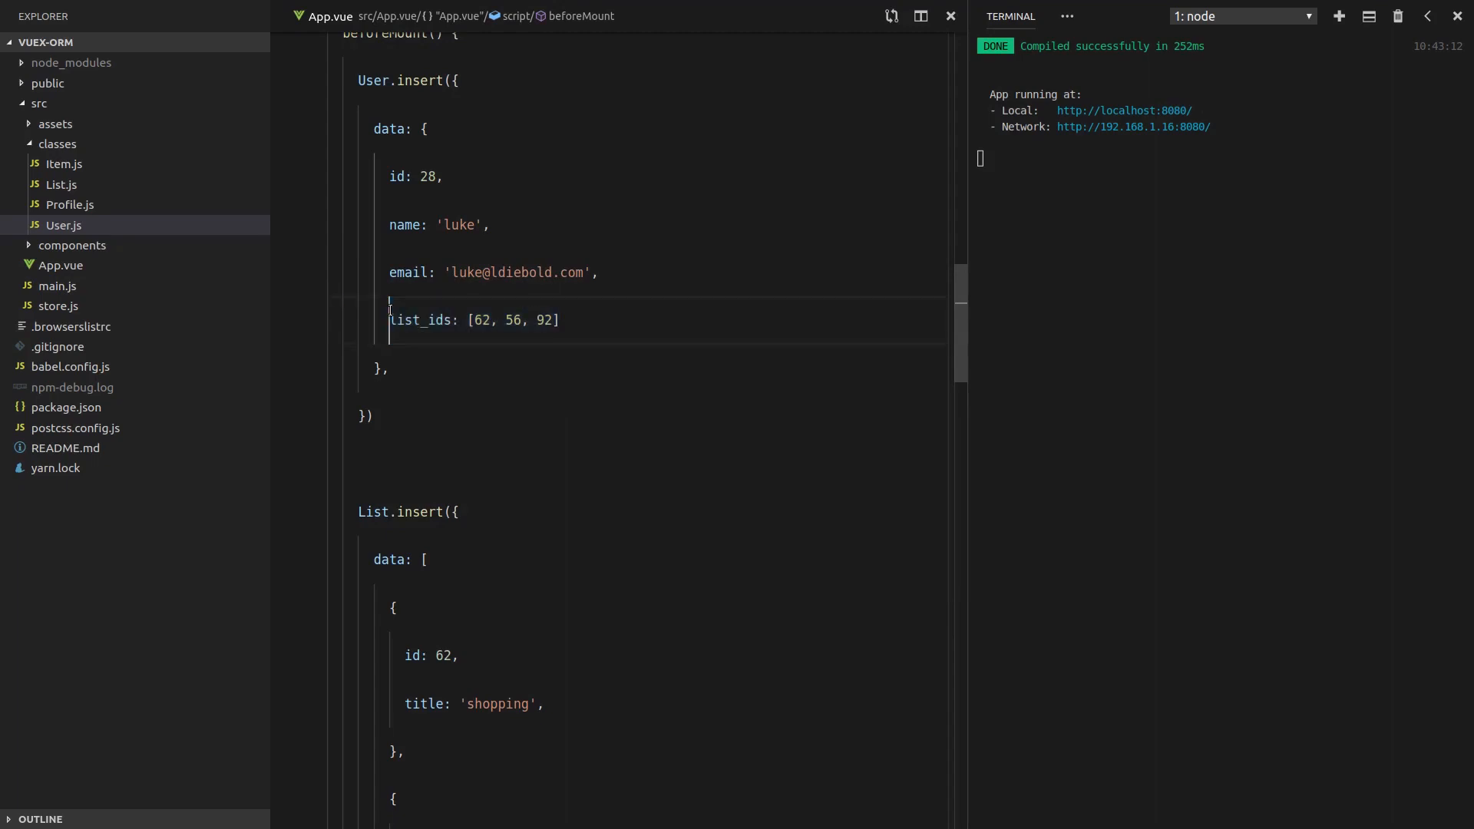
left_click_drag(473, 321, 561, 321)
left_click(599, 318)
key("ctrl+s")
key("alt+Tab")
key("ctrl+r")
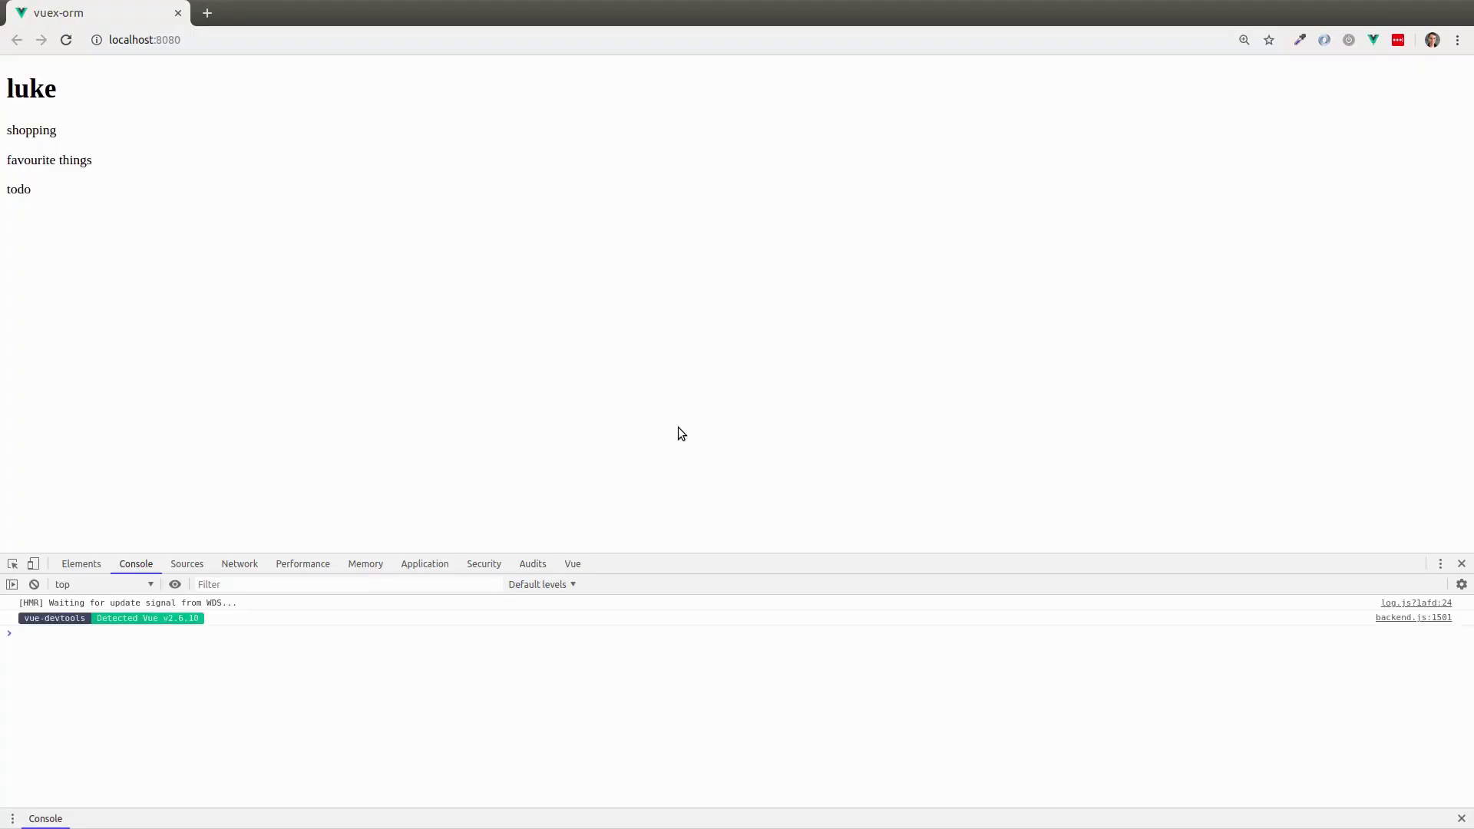
key("alt+Tab")
scroll(679, 429, "down", 2)
Cut the three list objects out of List.insert and select the emptied List.insert block.
left_click(576, 419)
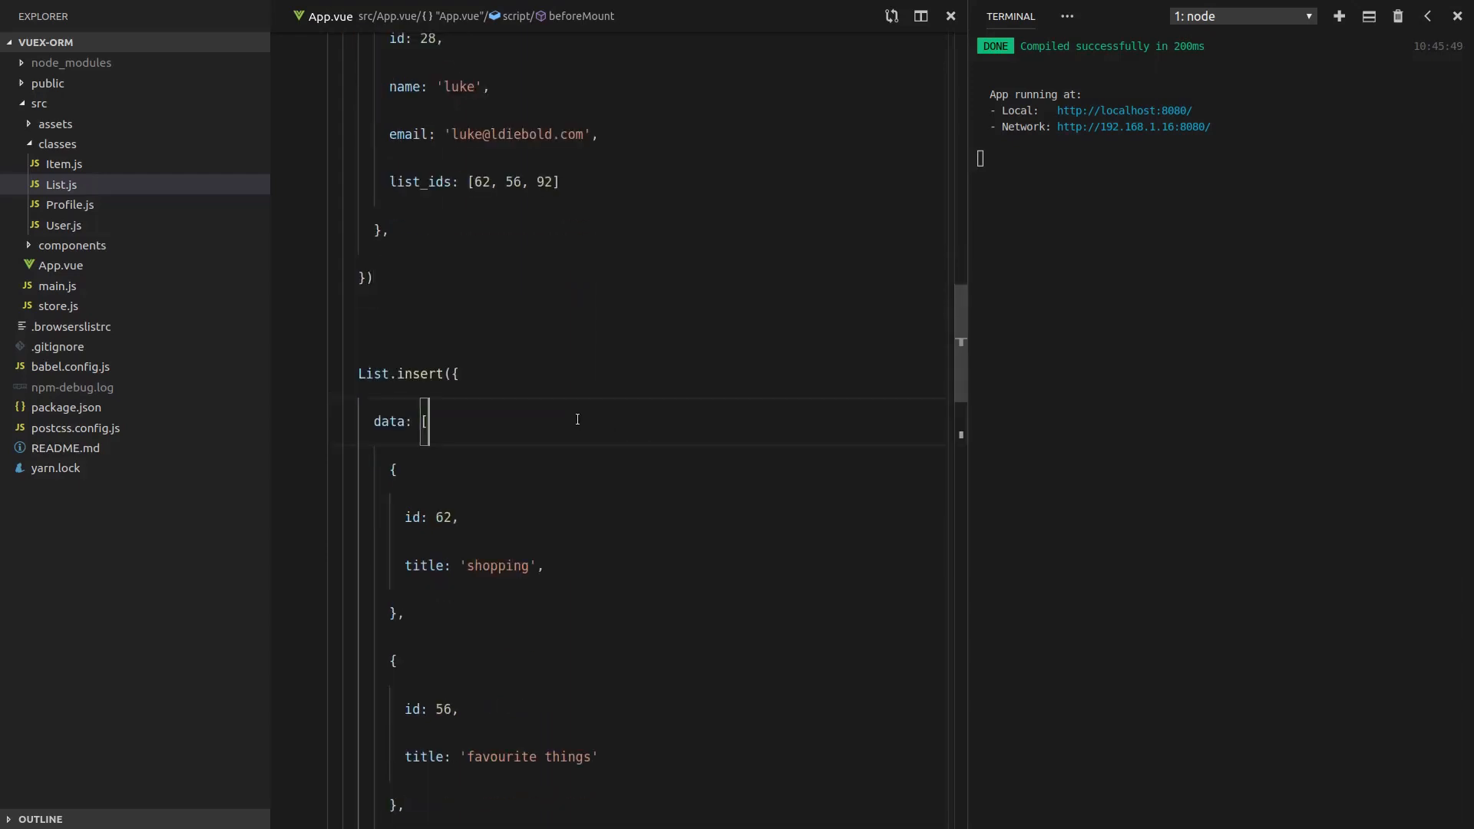
scroll(530, 460, "down", 3)
scroll(450, 529, "down", 1)
left_click_drag(402, 575, 423, 148)
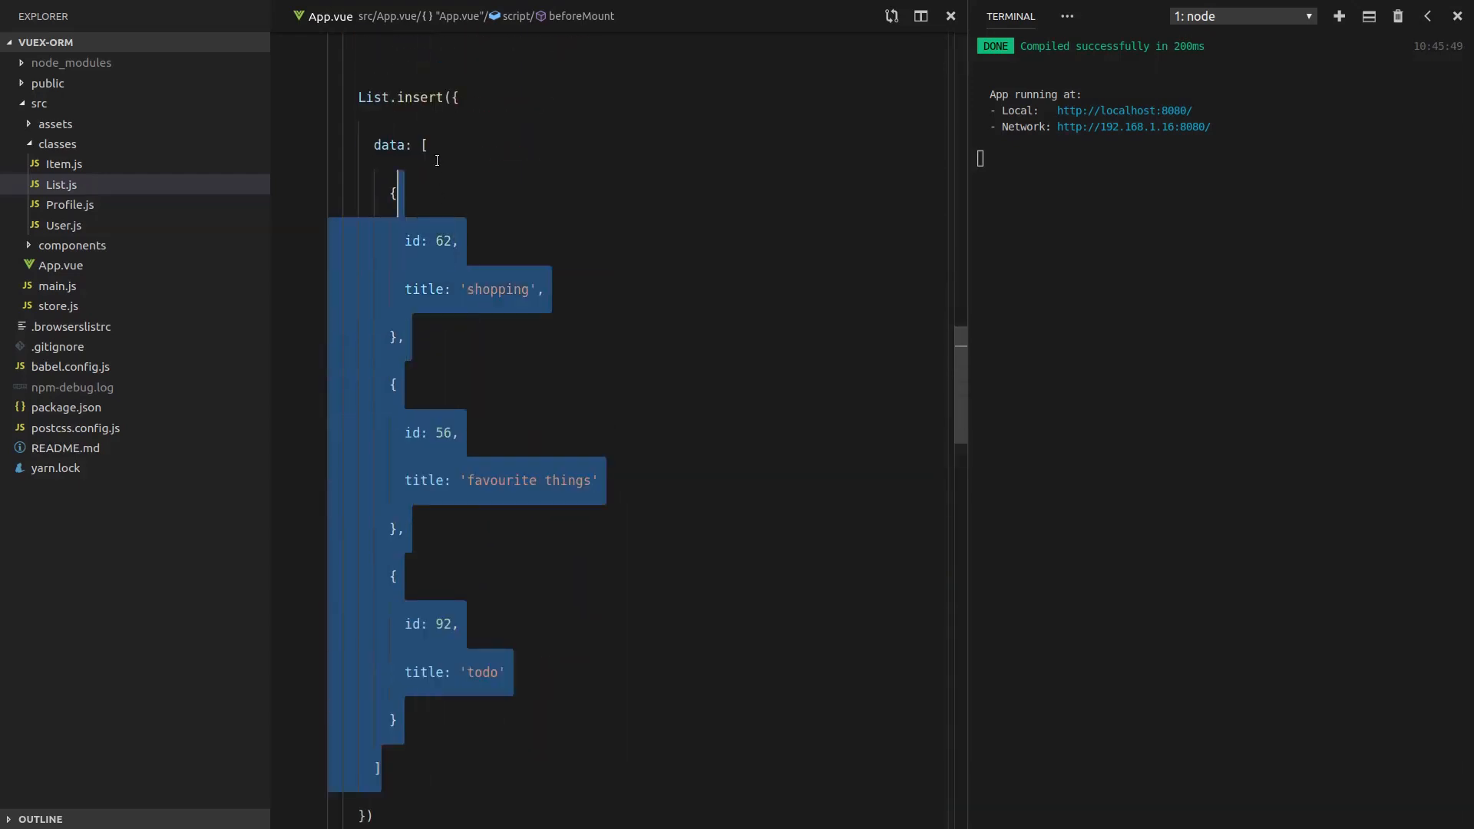
key("BackSpace")
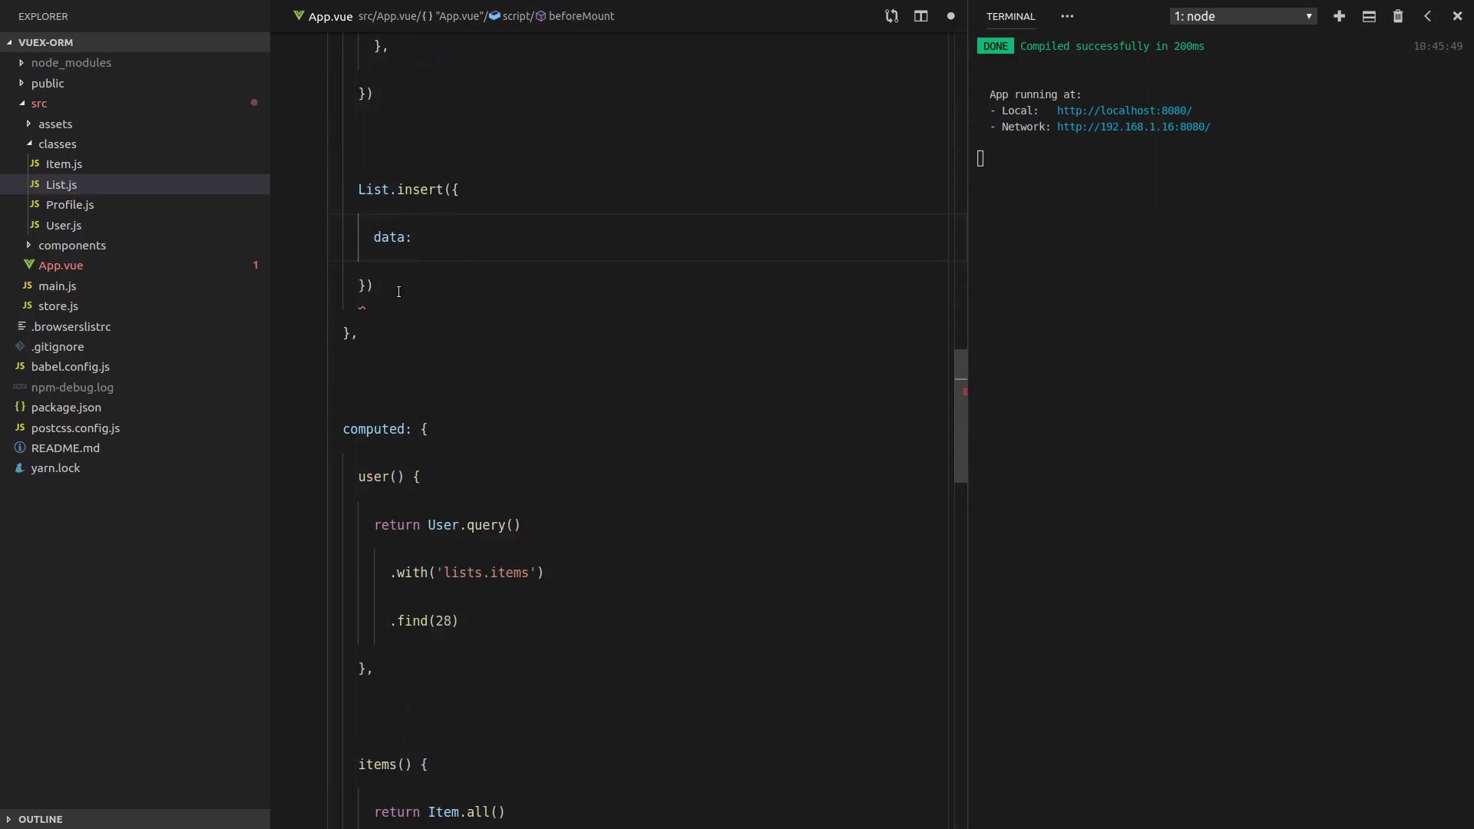
left_click_drag(381, 286, 268, 196)
Delete List.insert and paste the three list objects as an indented lists: array below list_ids.
key("BackSpace")
scroll(716, 242, "up", 3)
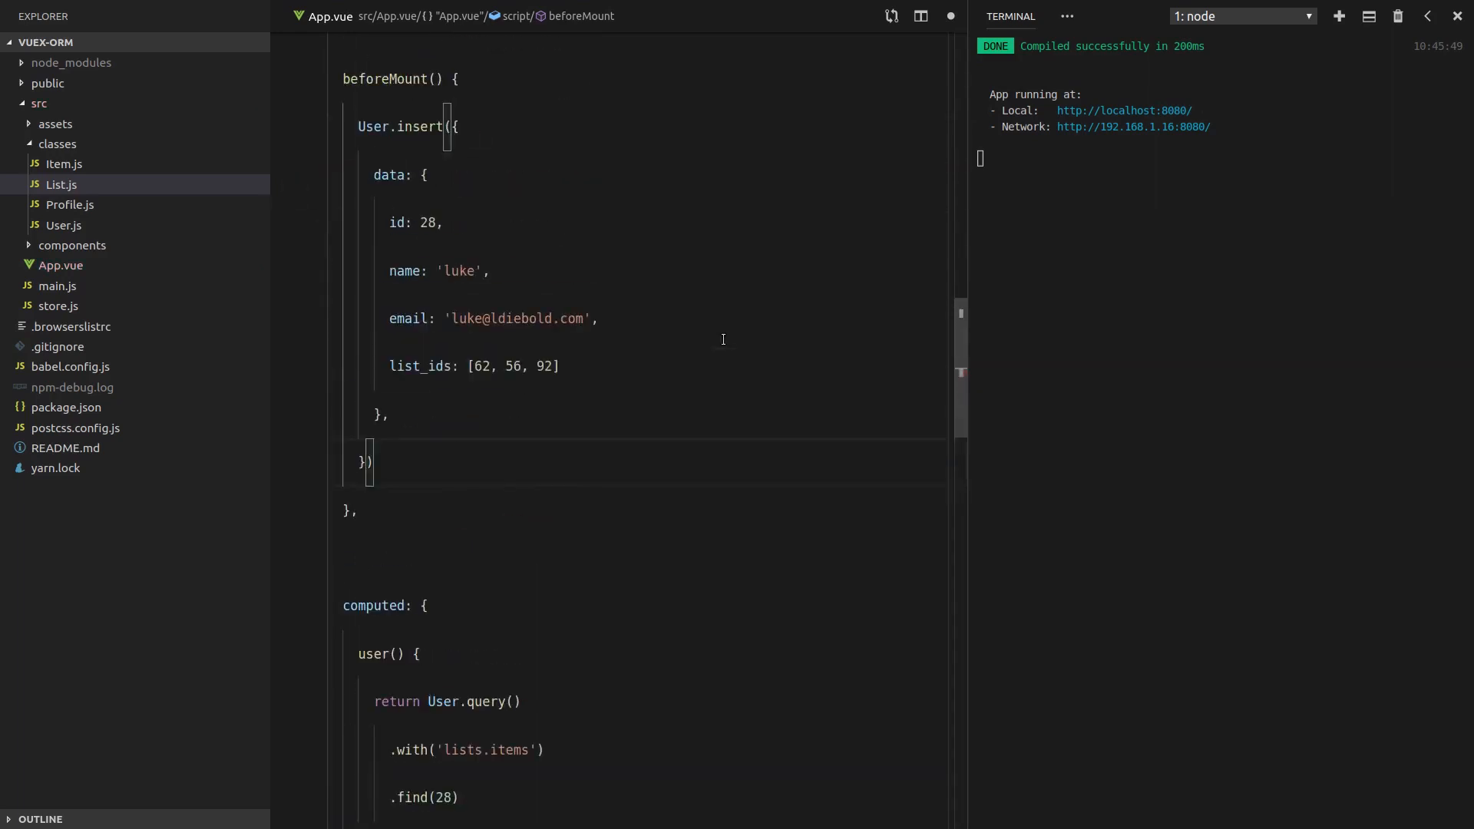
scroll(691, 438, "up", 1)
left_click(666, 396)
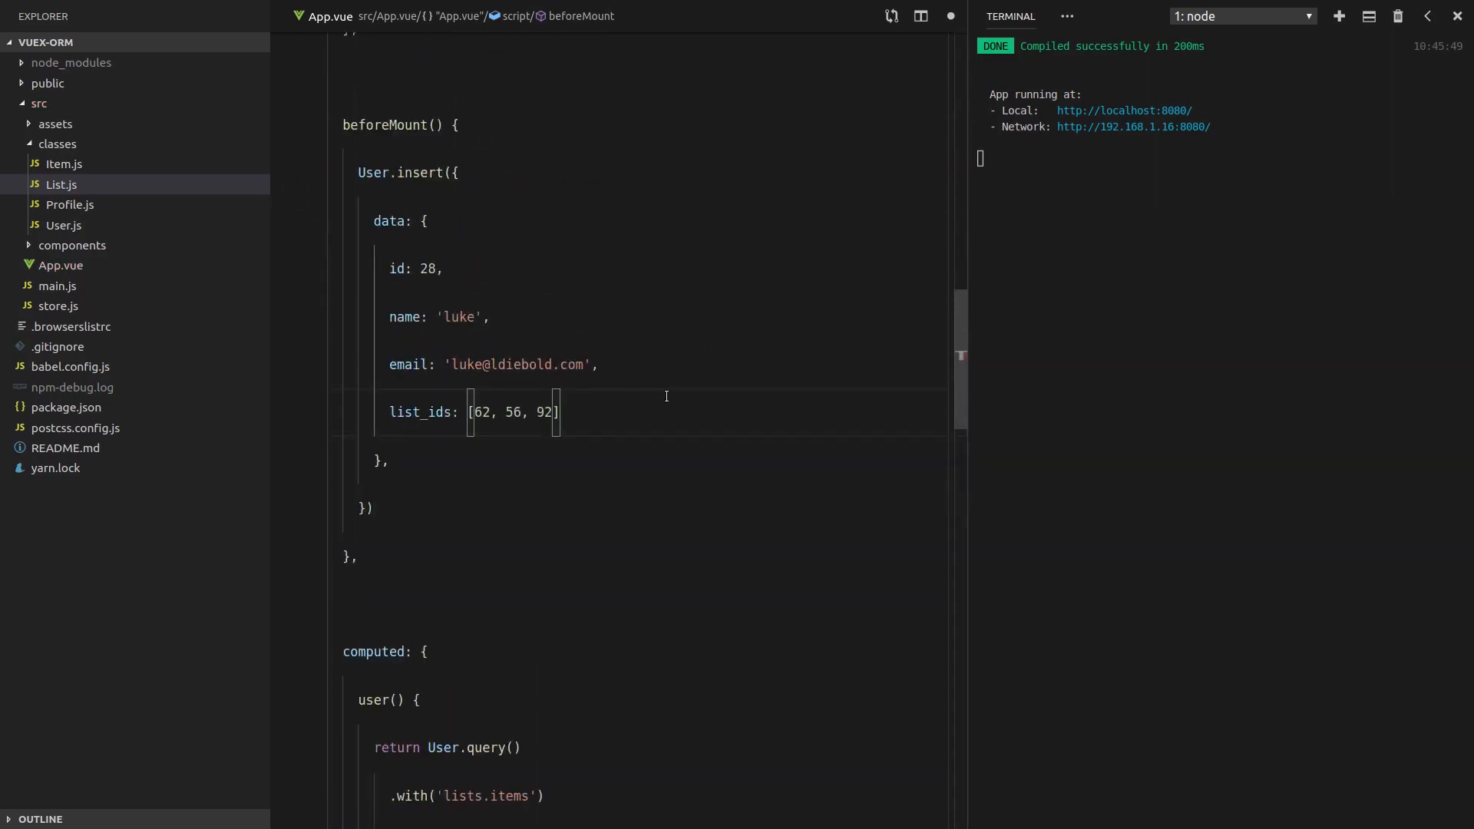
type(",")
key("Return")
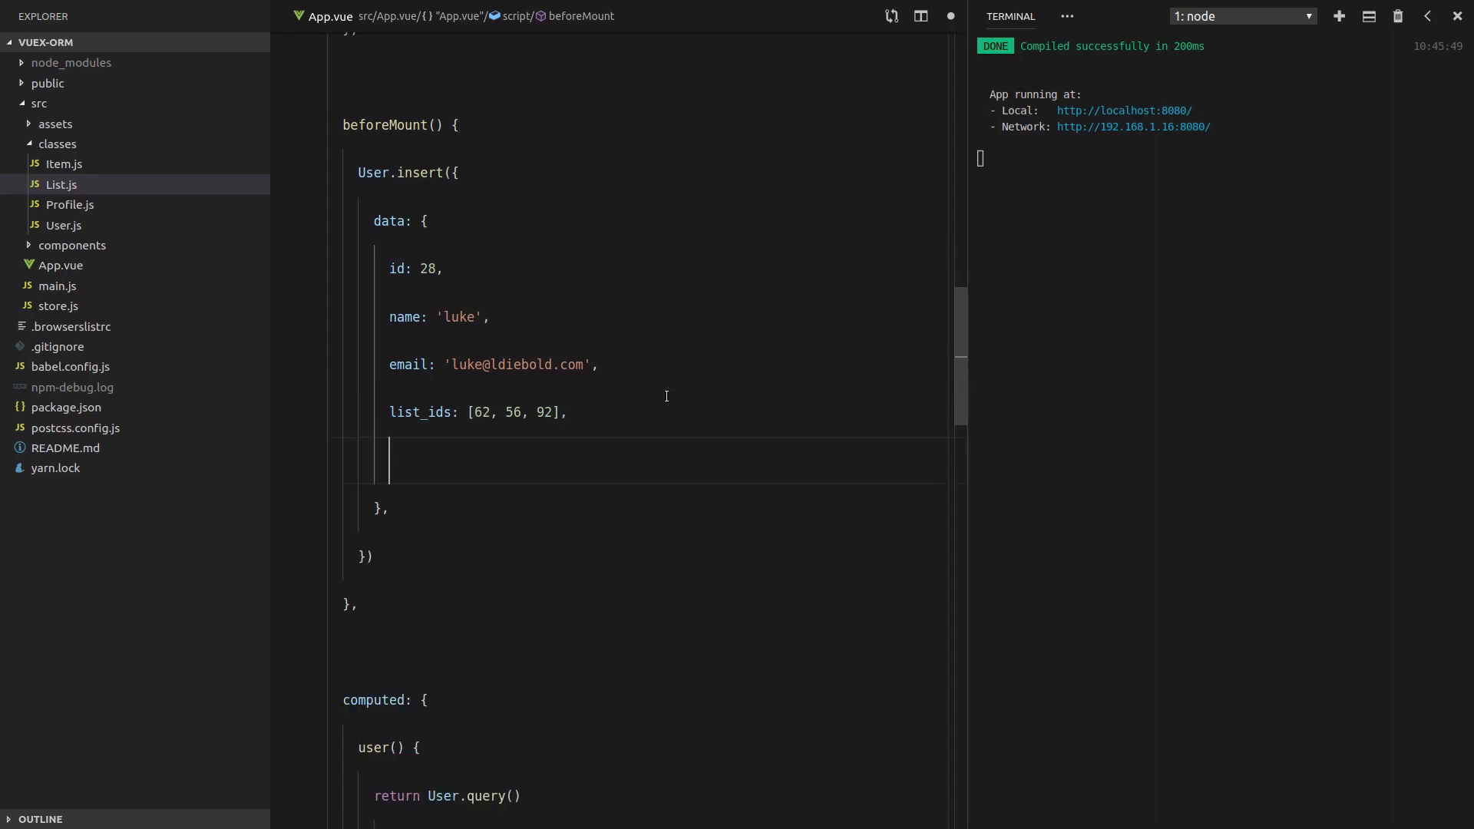
type("lists:")
type("[   {     id: 62,     title: 'shopping',   },   {     id: 56,     title: 'favourite things'   },   {     id: 92,     title: 'todo'   } ]")
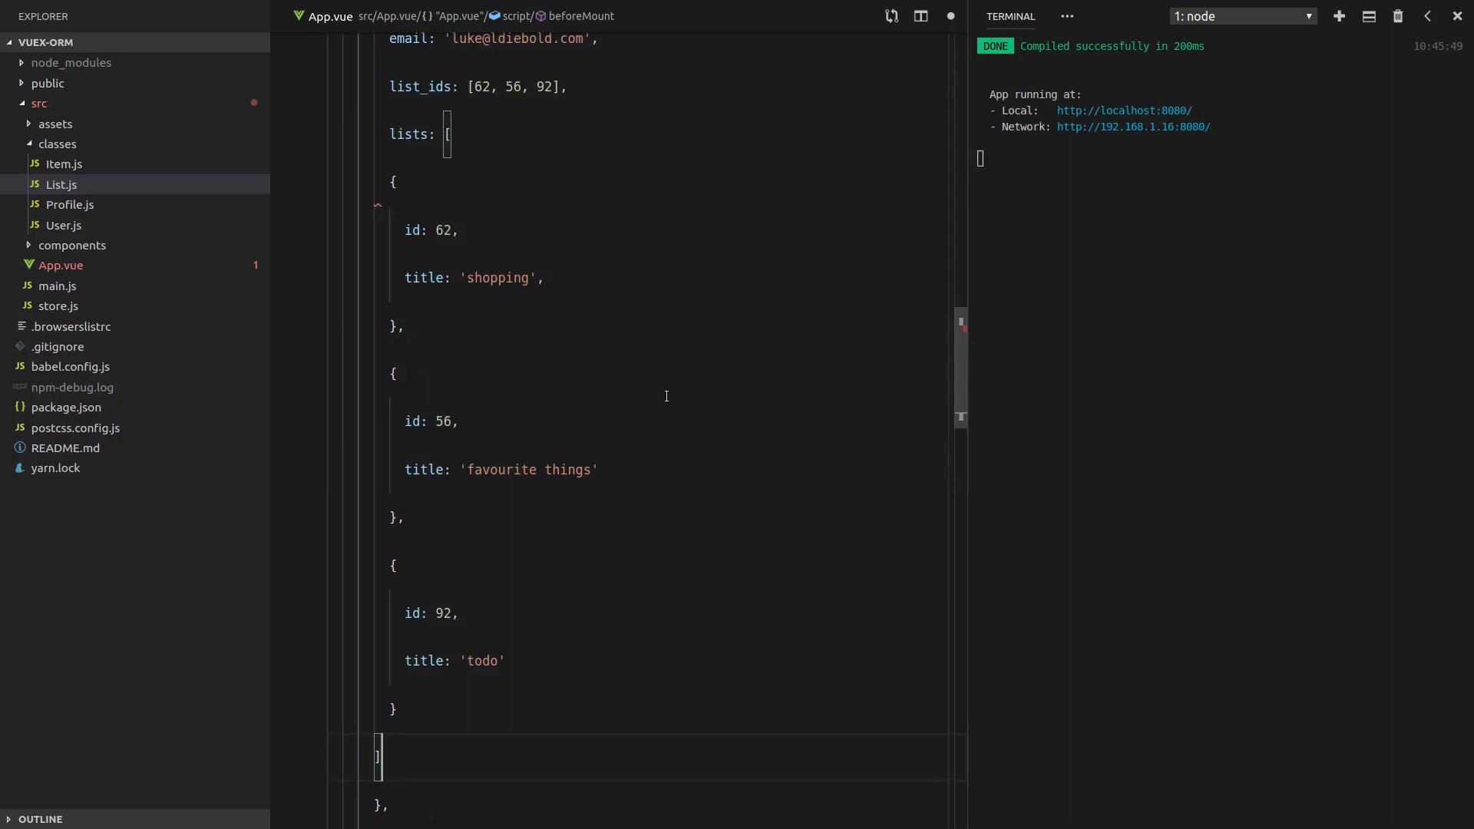
mouse_move(397, 688)
left_mouse_down()
mouse_move(334, 755)
mouse_move(287, 210)
left_mouse_up()
key("Tab")
left_click(728, 254)
scroll(728, 254, "up", 3)
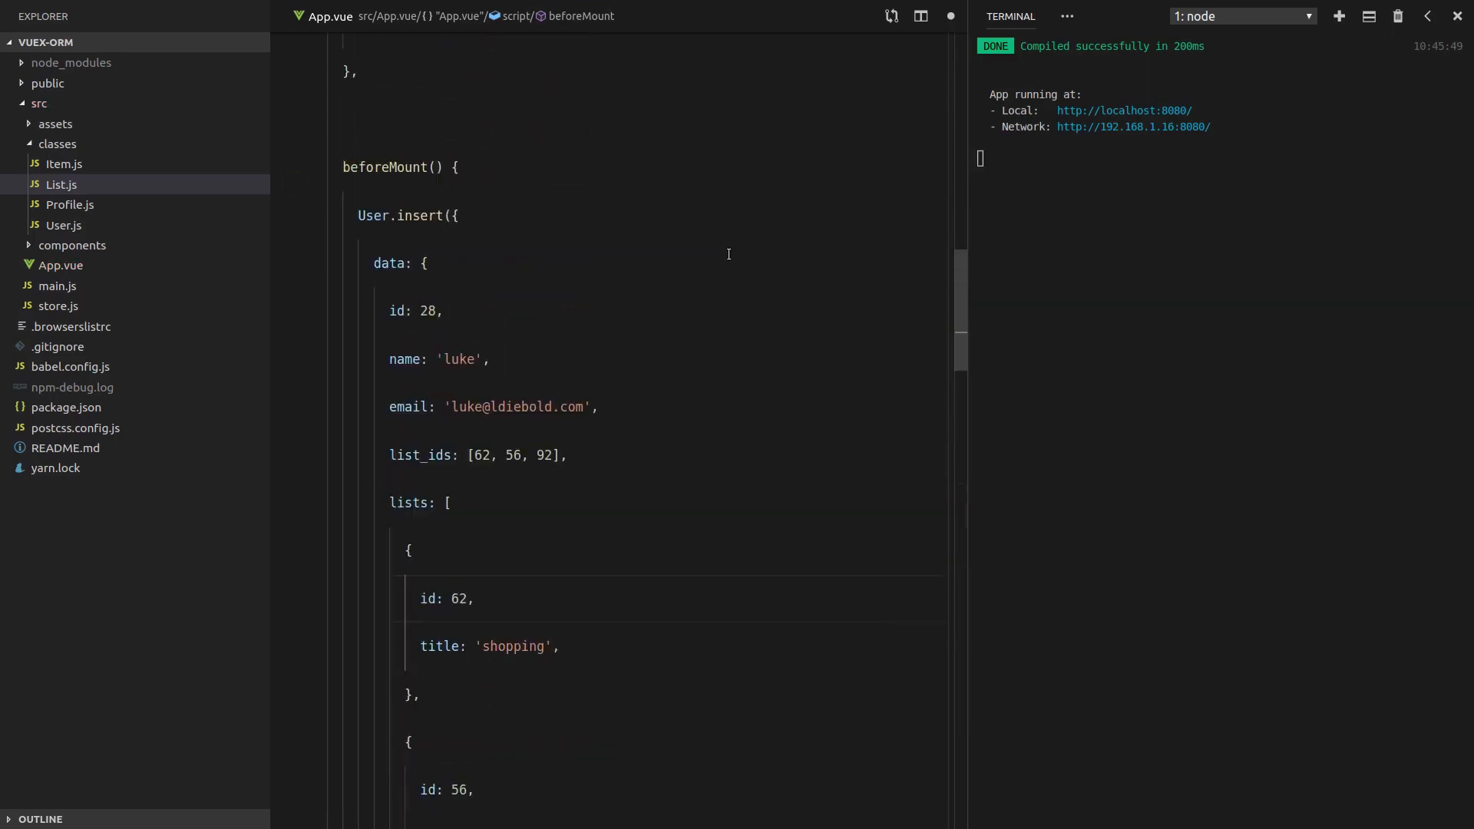
left_click(406, 456)
left_click_drag(601, 453, 315, 457)
Delete the list_ids line and save, then briefly retype a list_ids line referencing ids 56 and 92.
key("BackSpace")
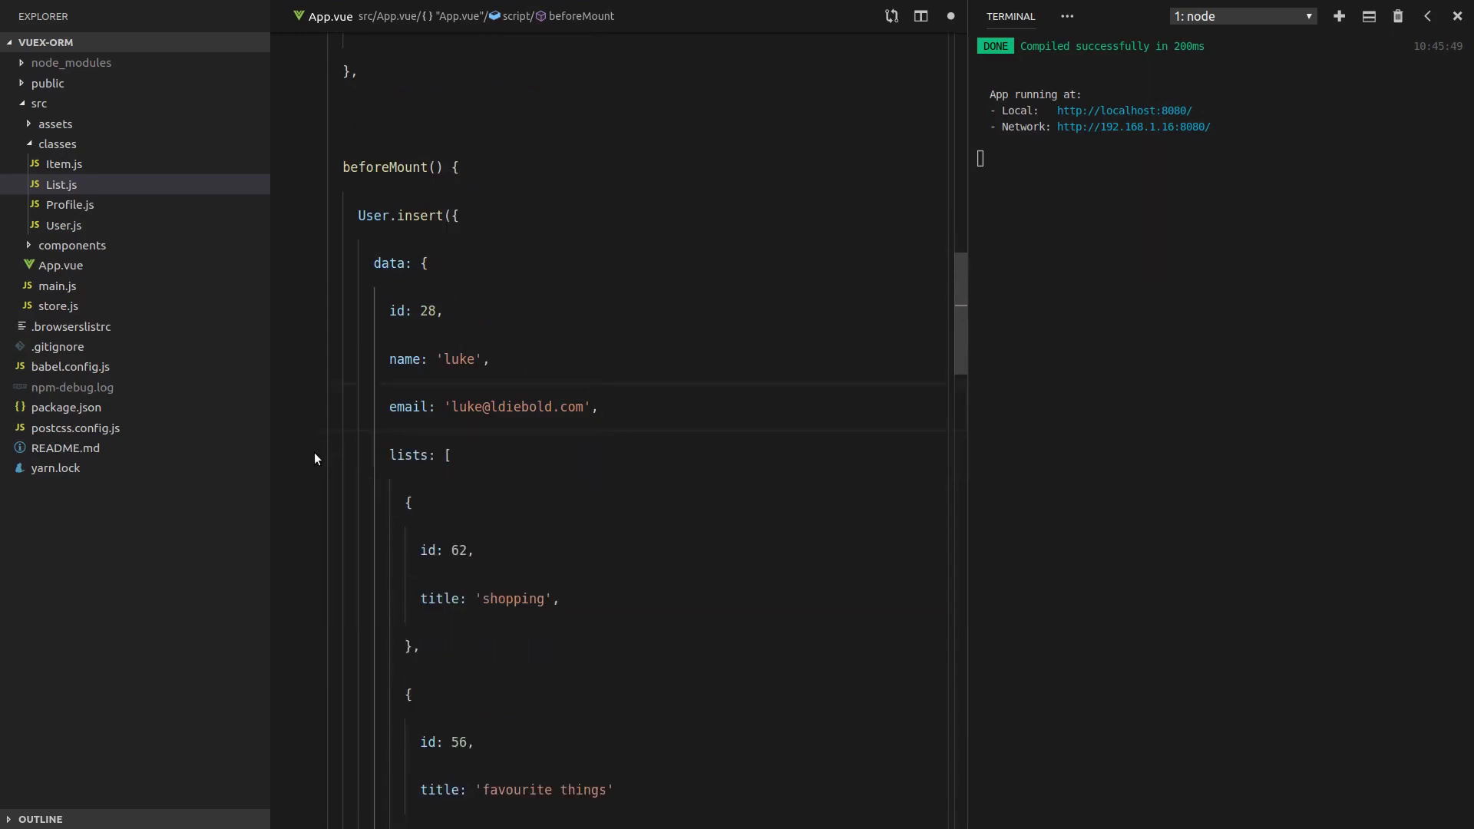
key("ctrl+s")
scroll(662, 404, "down", 1)
scroll(662, 405, "down", 2)
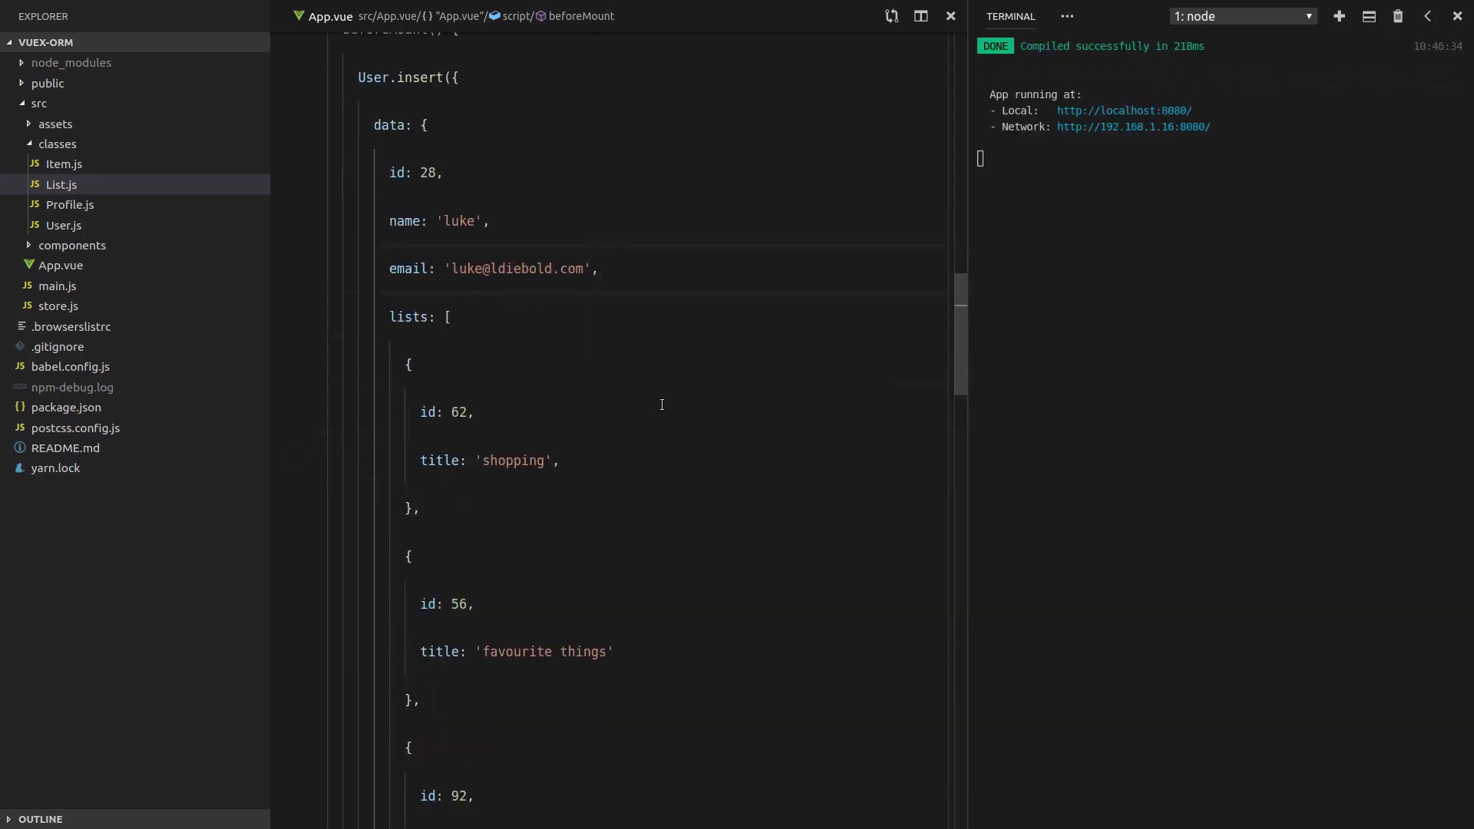
key("Return")
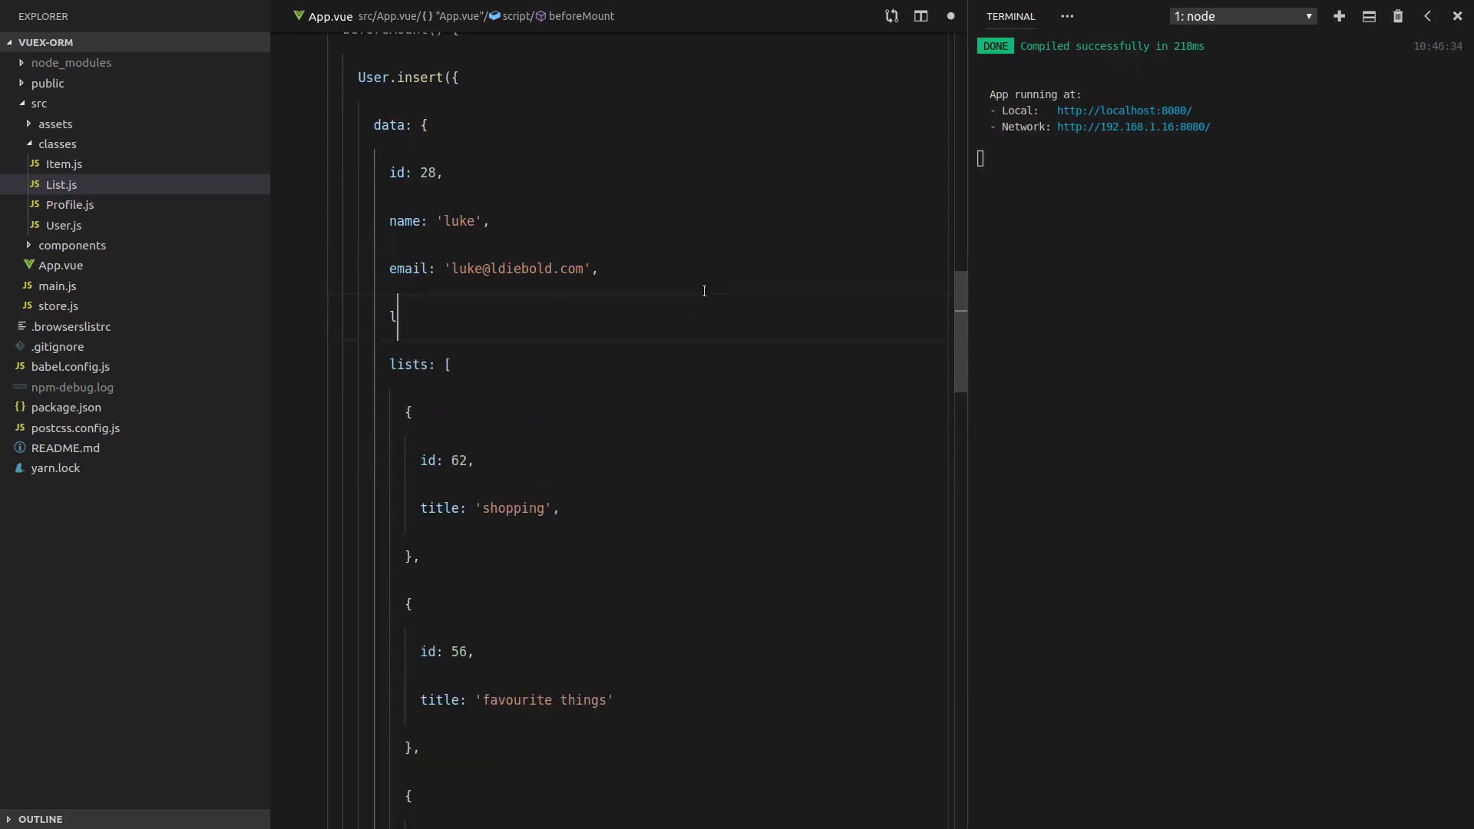
type("list_ids")
scroll(534, 389, "down", 2)
double_click(467, 560)
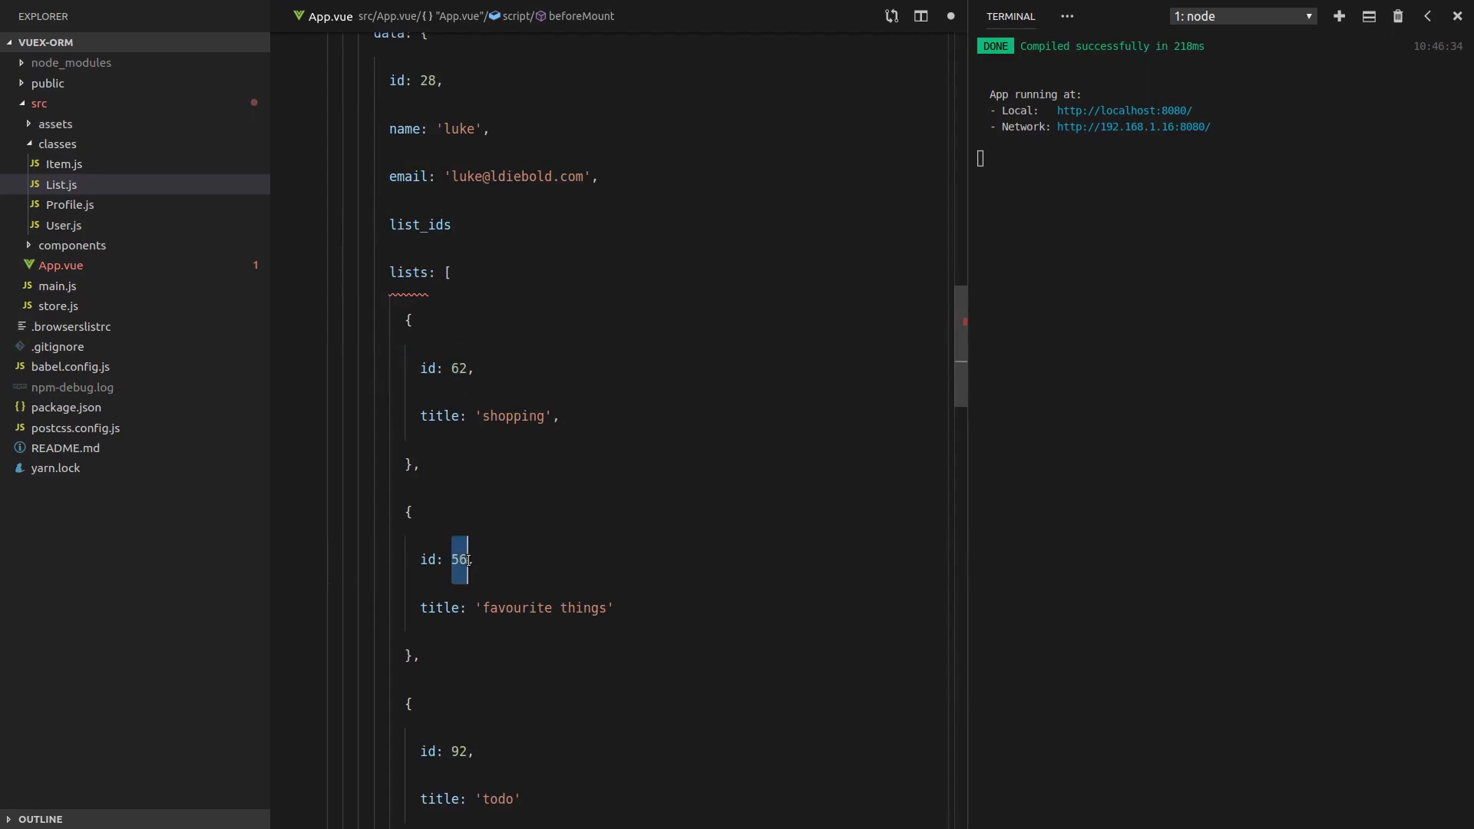
double_click(456, 752)
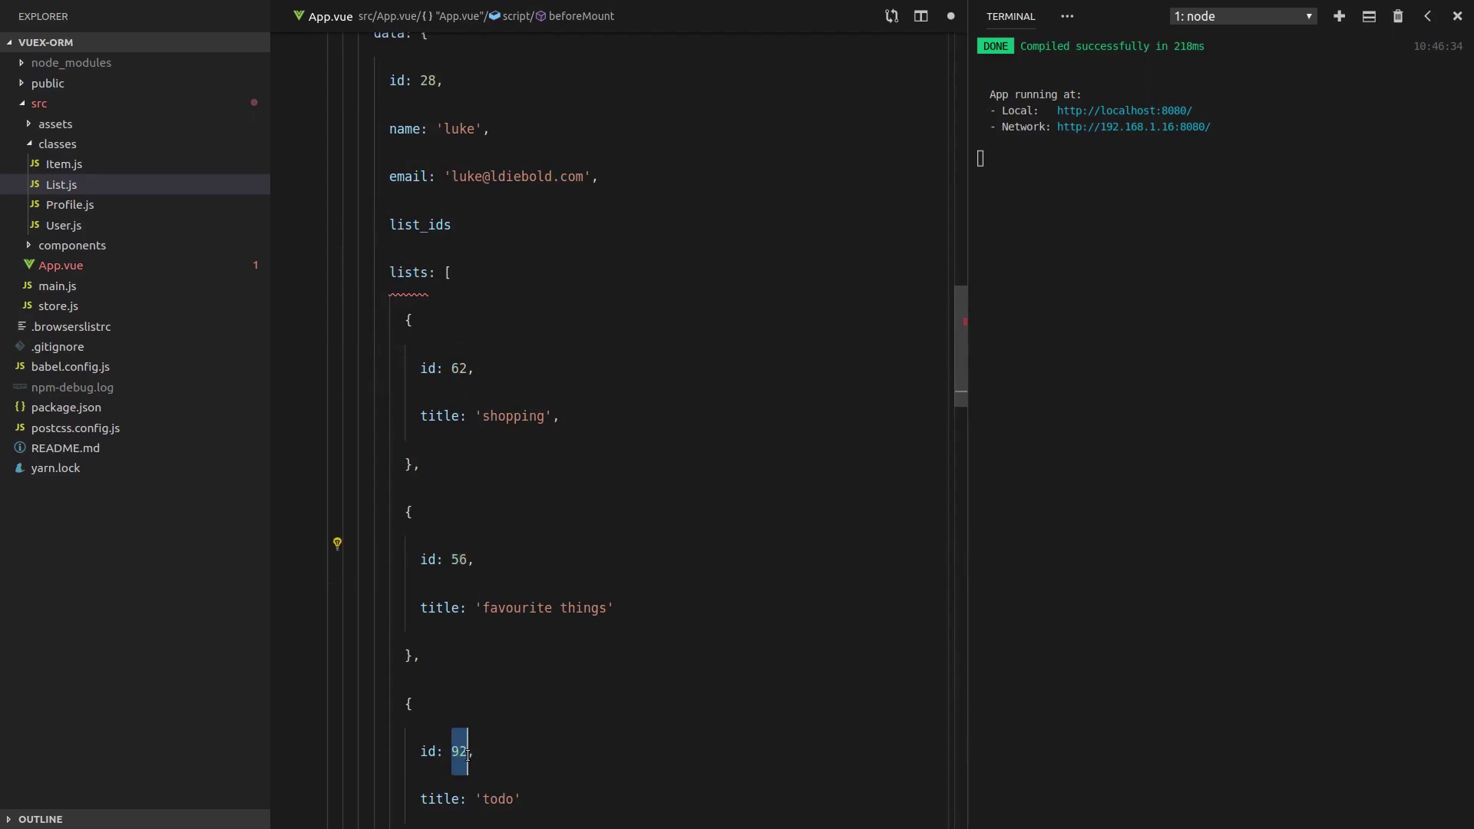
left_click(514, 420)
scroll(514, 427, "up", 4)
Delete the retyped list_ids line again, save App.vue, and reload the app in Chrome.
left_click_drag(514, 427, 270, 407)
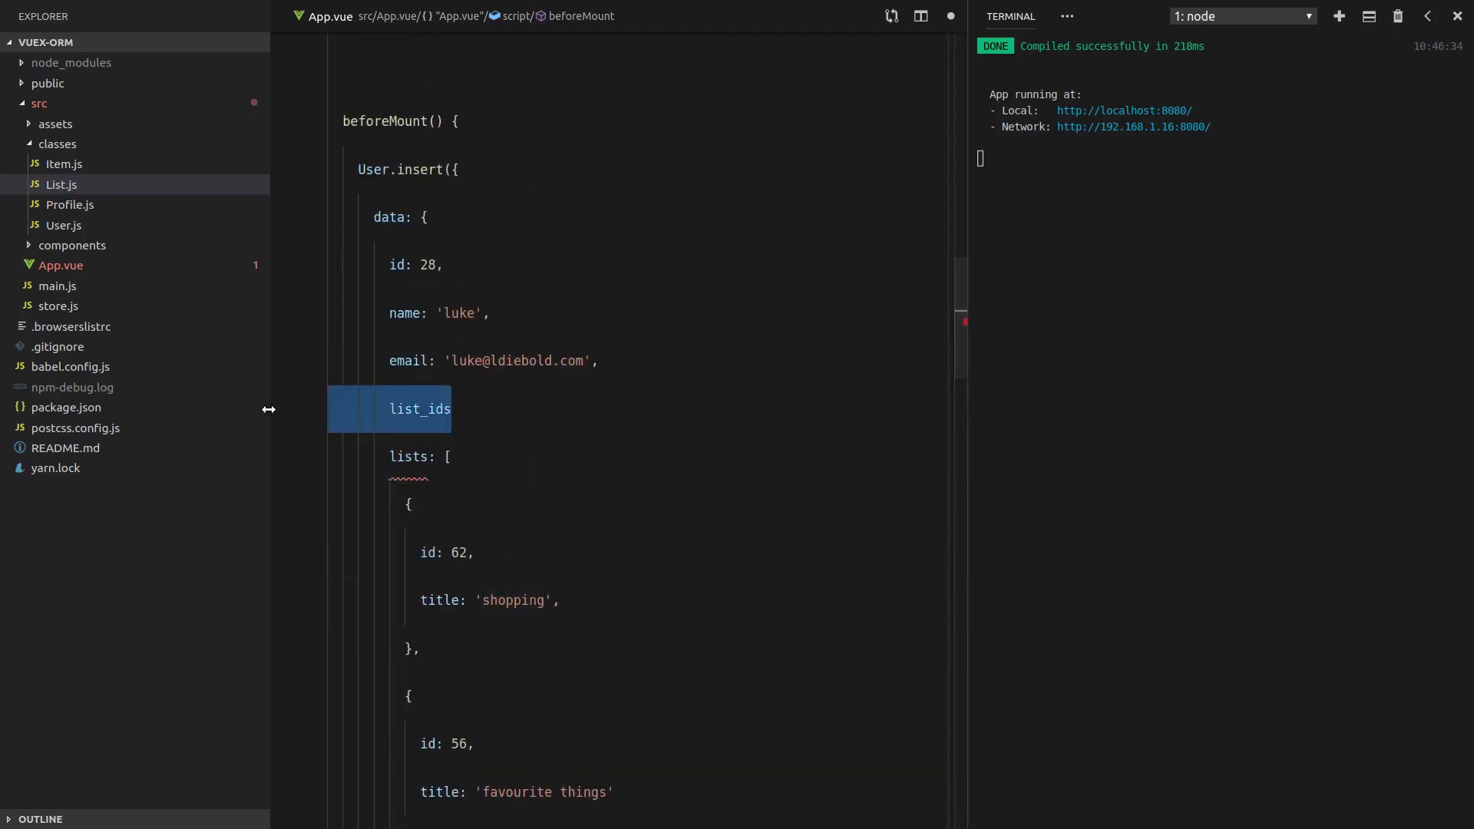
key("BackSpace")
key("BackSpace")
key("ctrl+s")
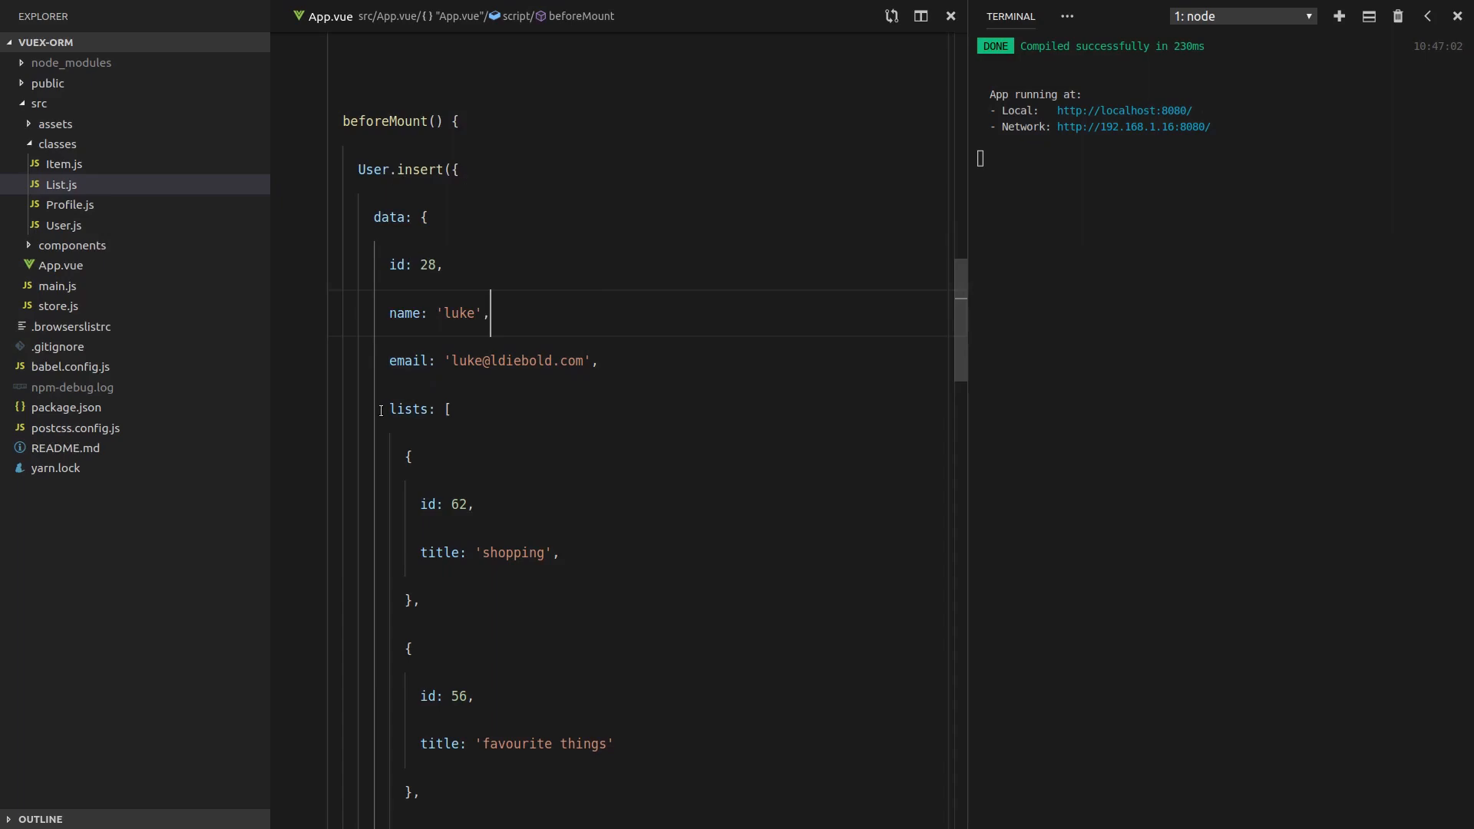
key("alt+Tab")
key("ctrl+r")
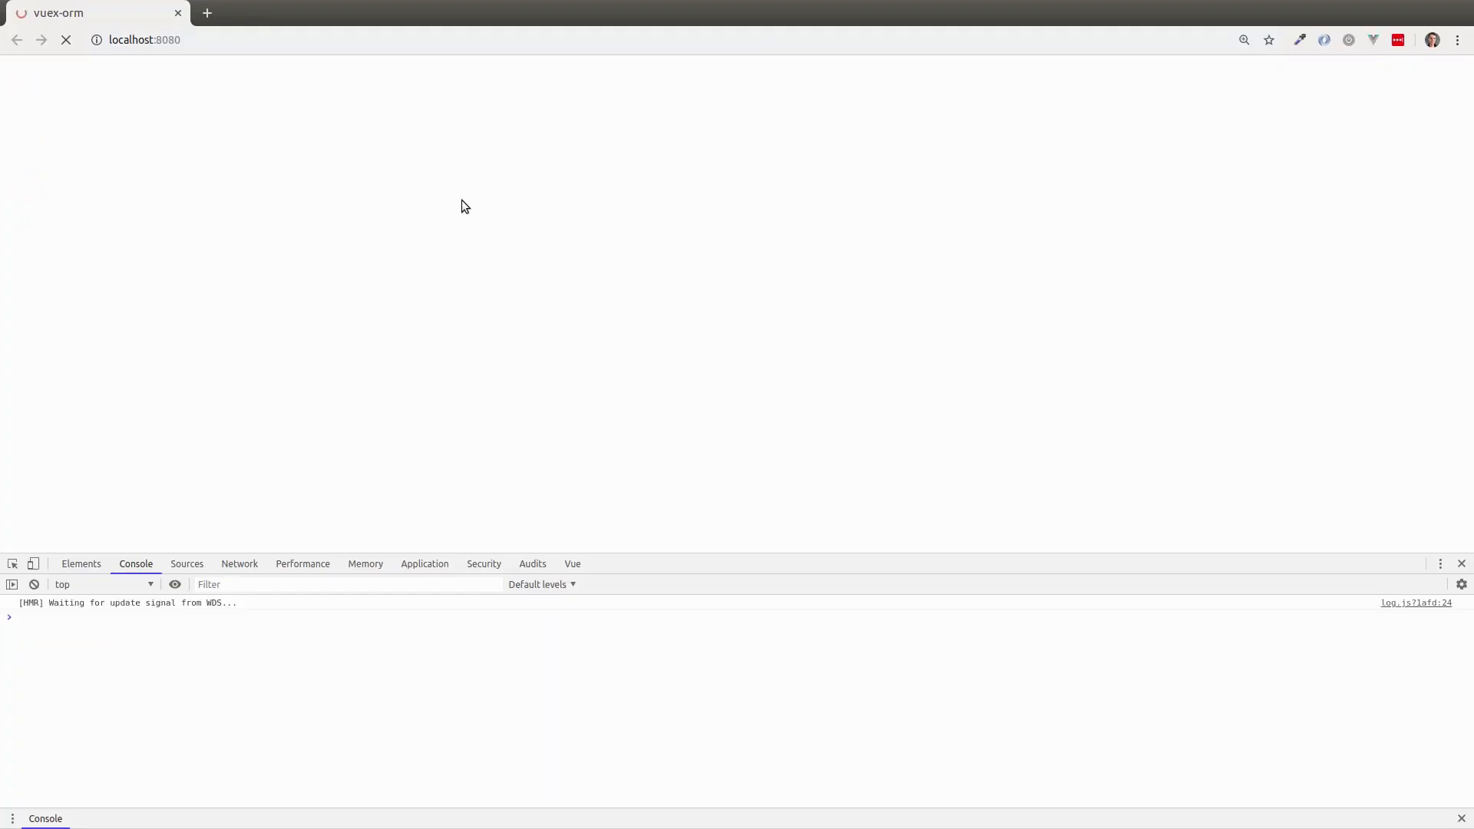
Commit all recorded Vuex mutations in the Vue DevTools.
left_click(573, 563)
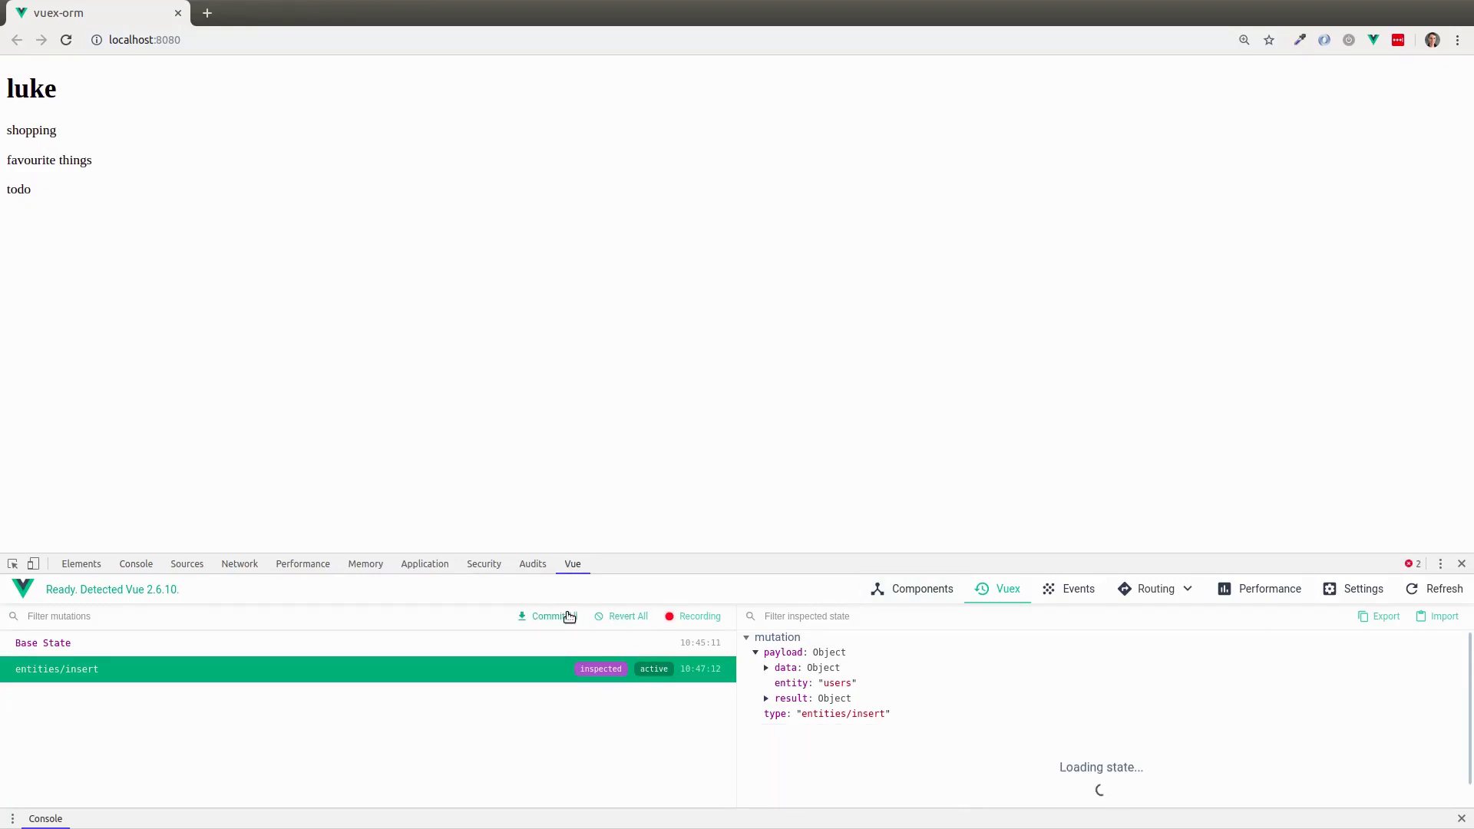
left_click(568, 617)
left_click(748, 670)
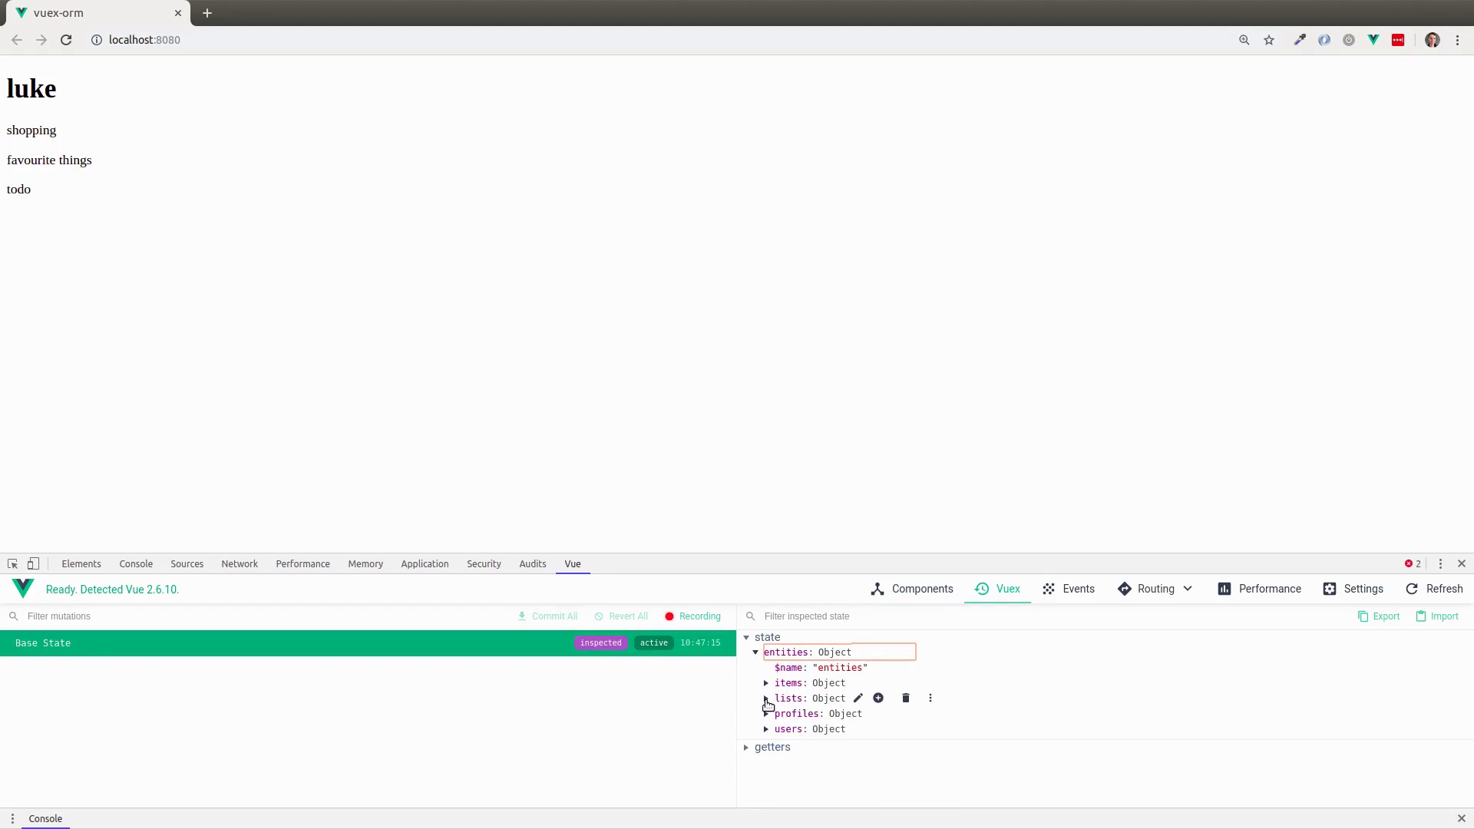
Expand entities > users > data > 28 to reveal list_ids 62, 56, 92, then return to the editor.
left_click(765, 729)
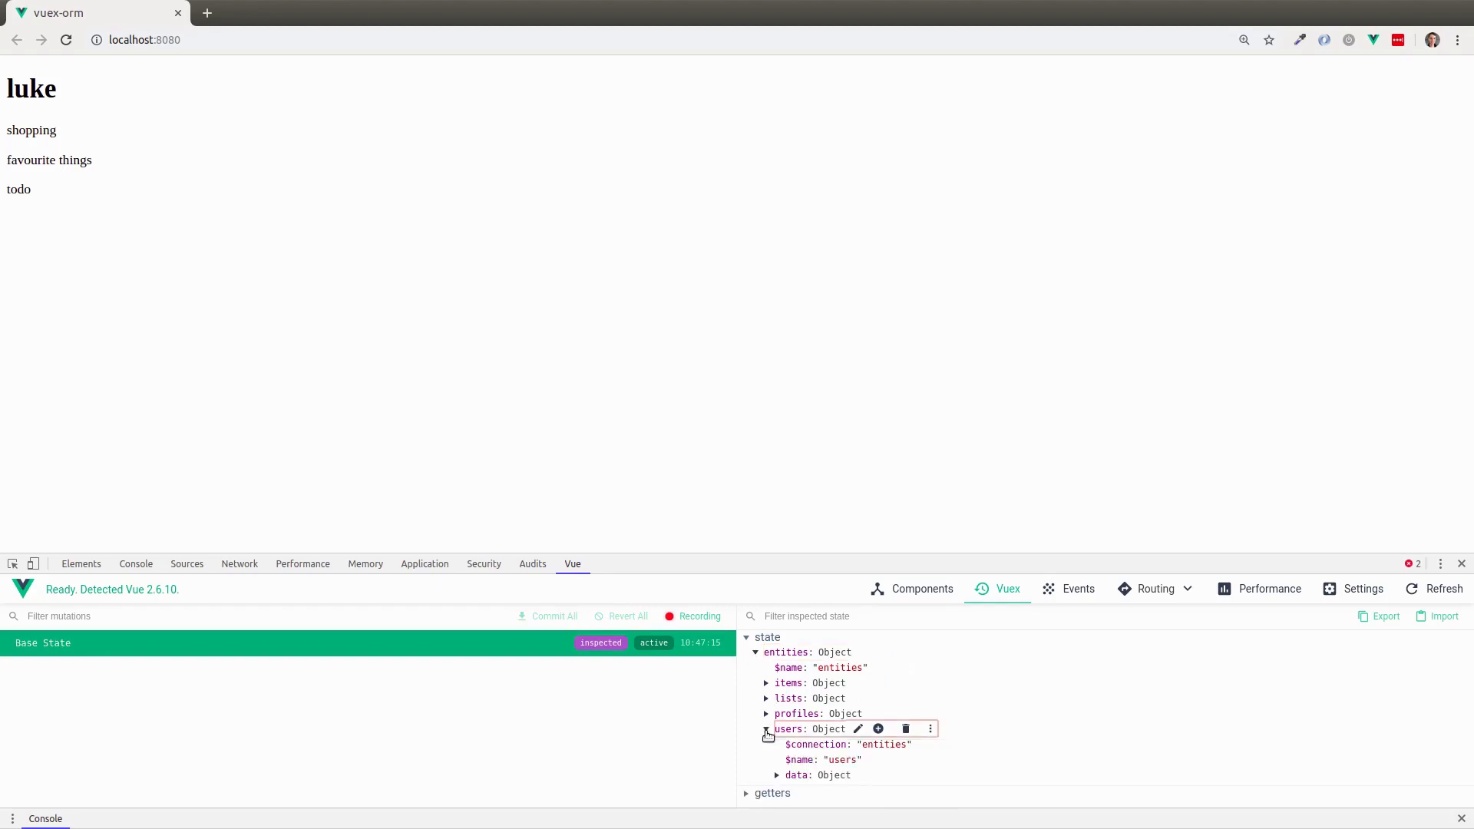
left_click(778, 775)
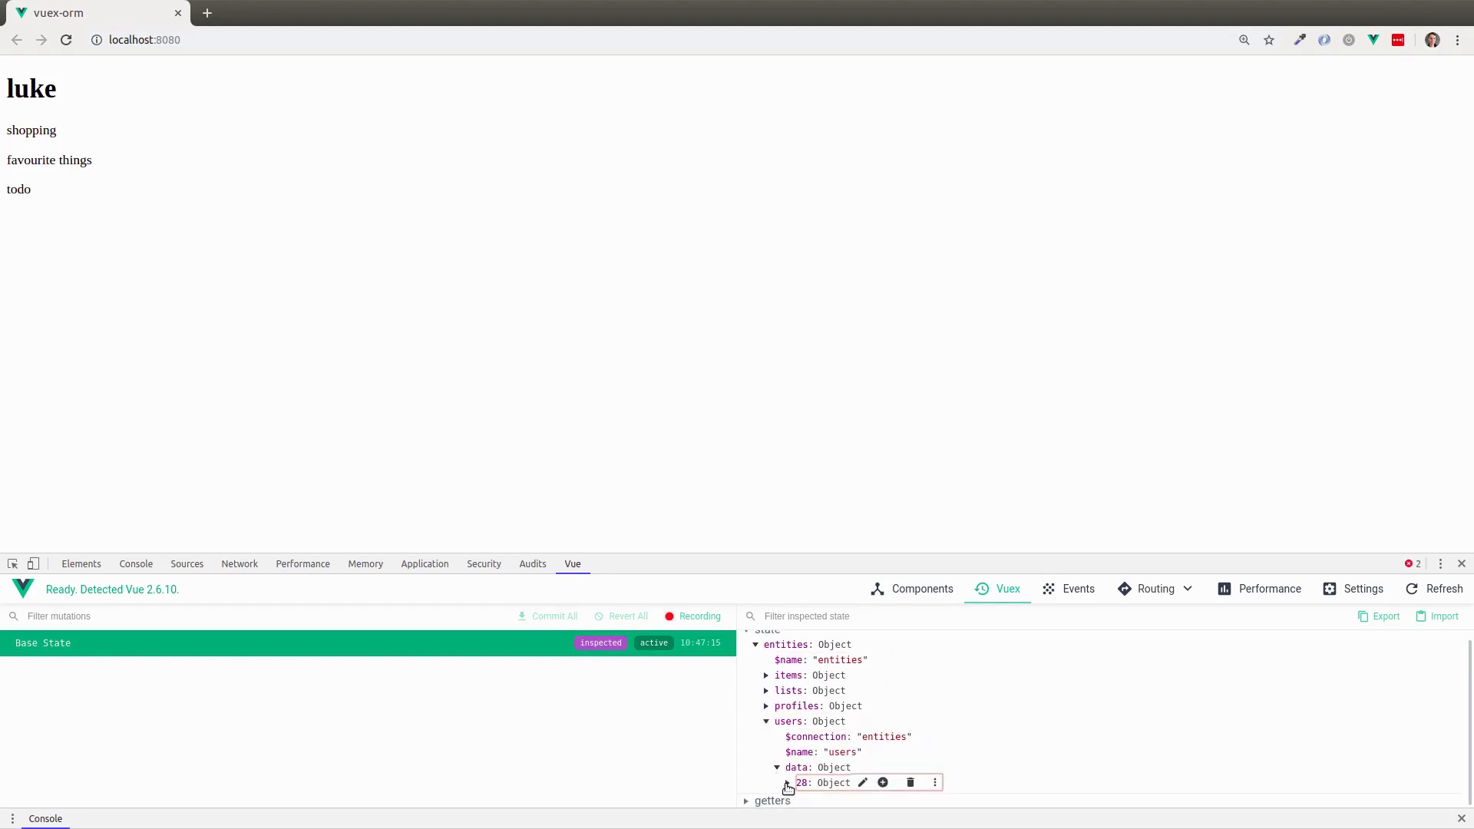
left_click(792, 784)
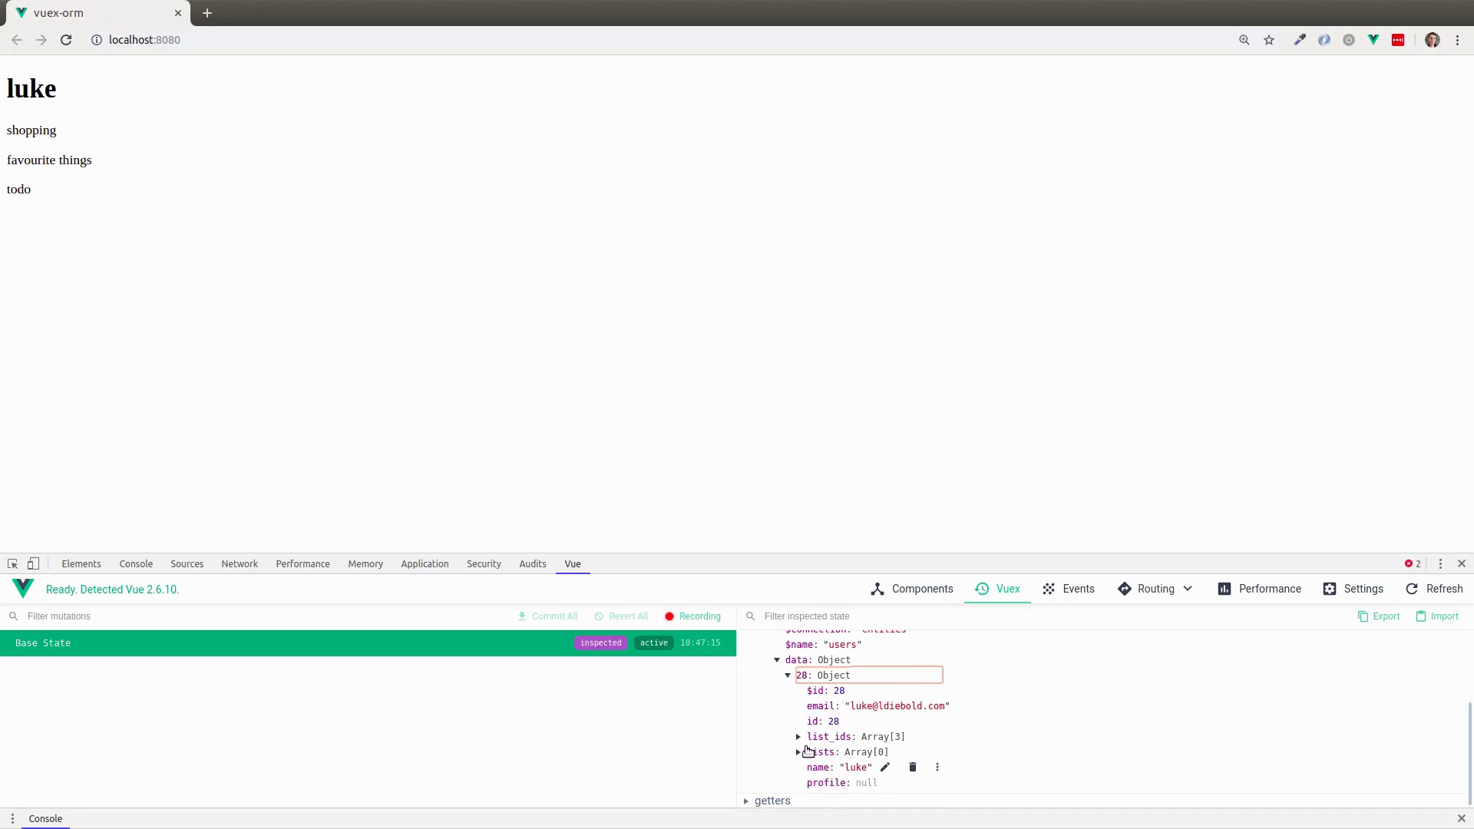
left_click(799, 737)
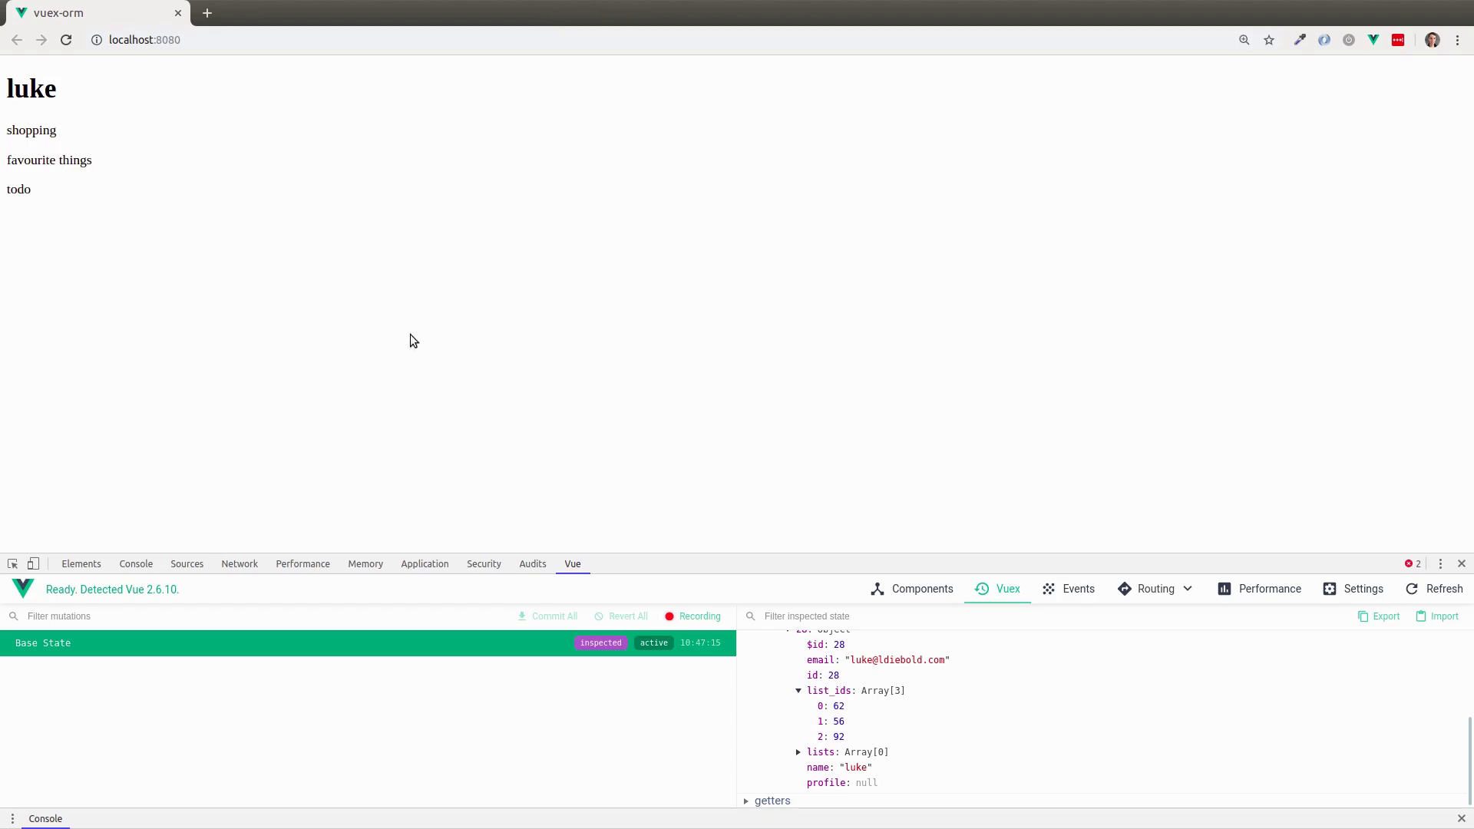
key("alt+Tab")
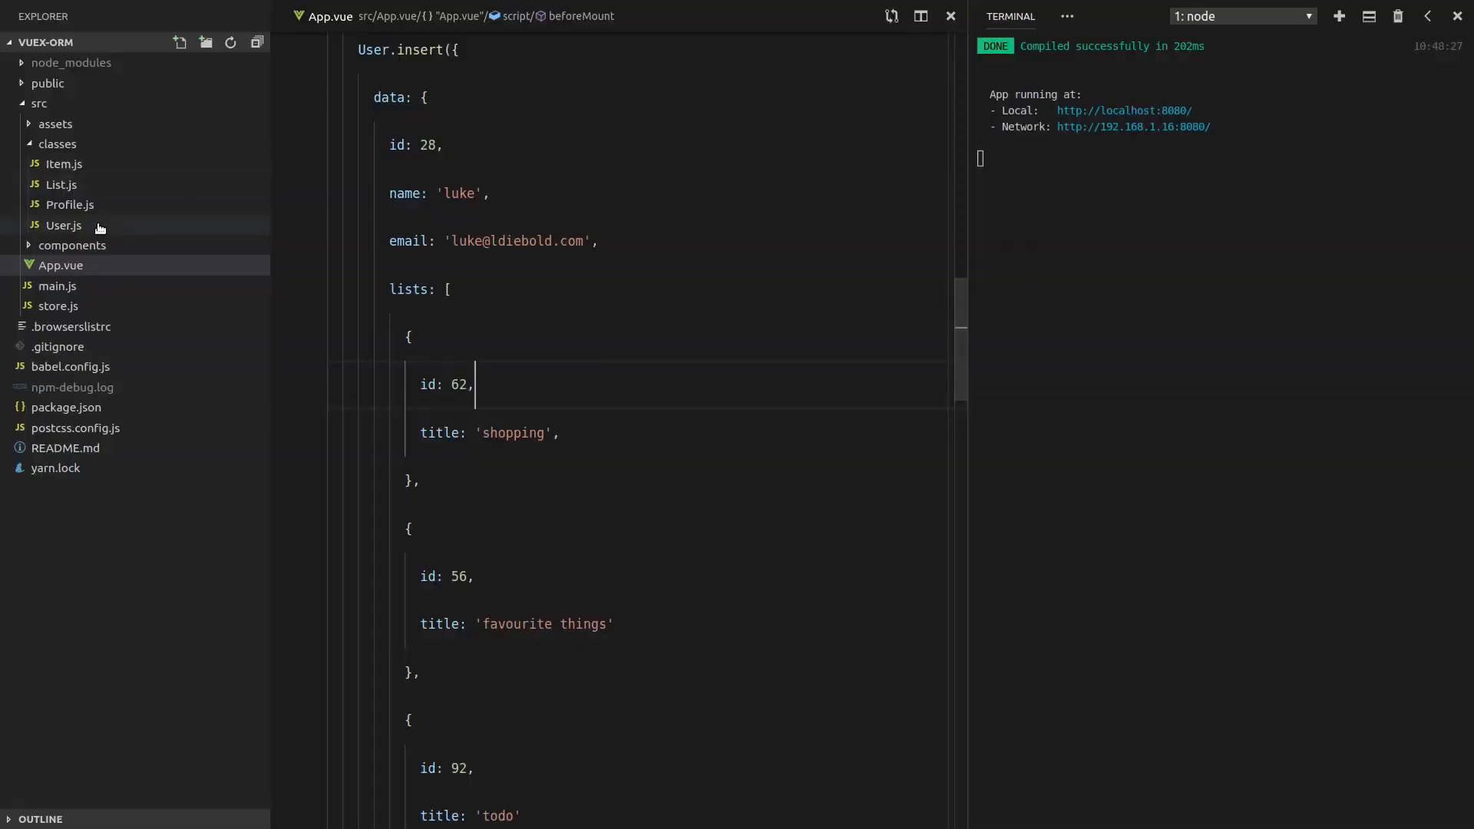
Check the lists relationship and its list_ids field in User.js, then return to App.vue.
left_click(99, 228)
left_click_drag(467, 398, 670, 398)
double_click(515, 398)
left_click(636, 397)
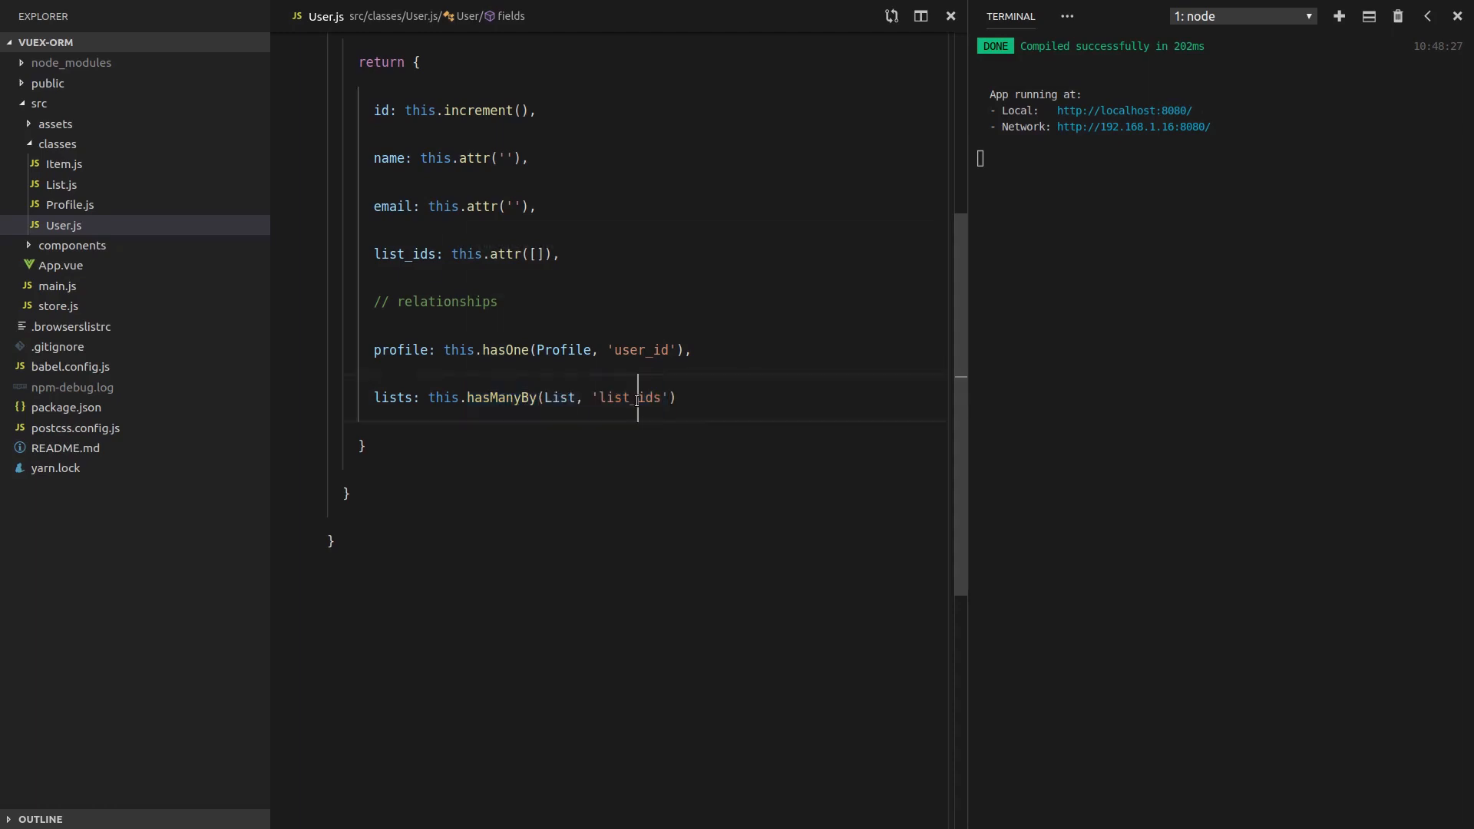
double_click(637, 398)
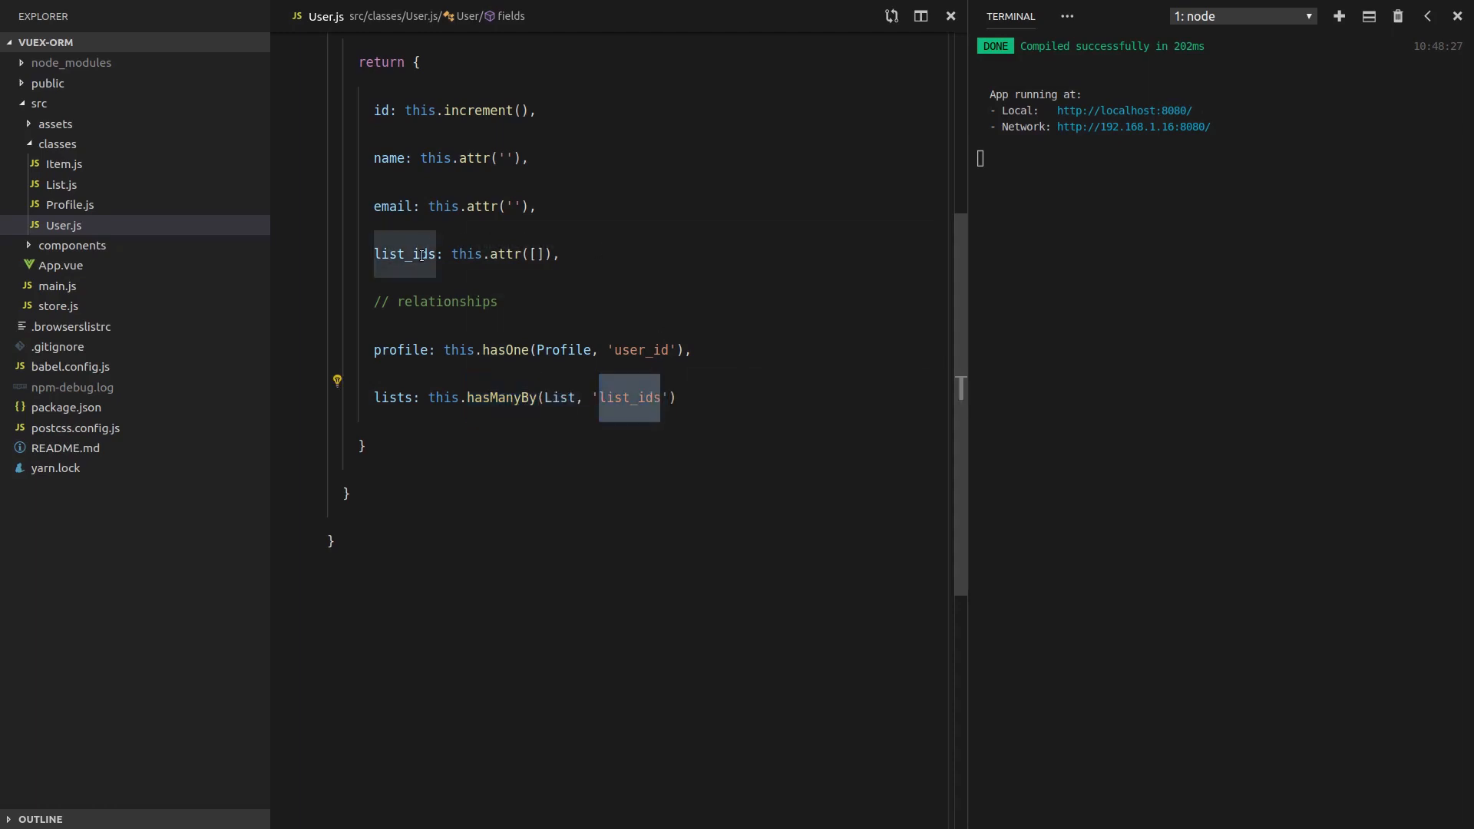
left_click(61, 265)
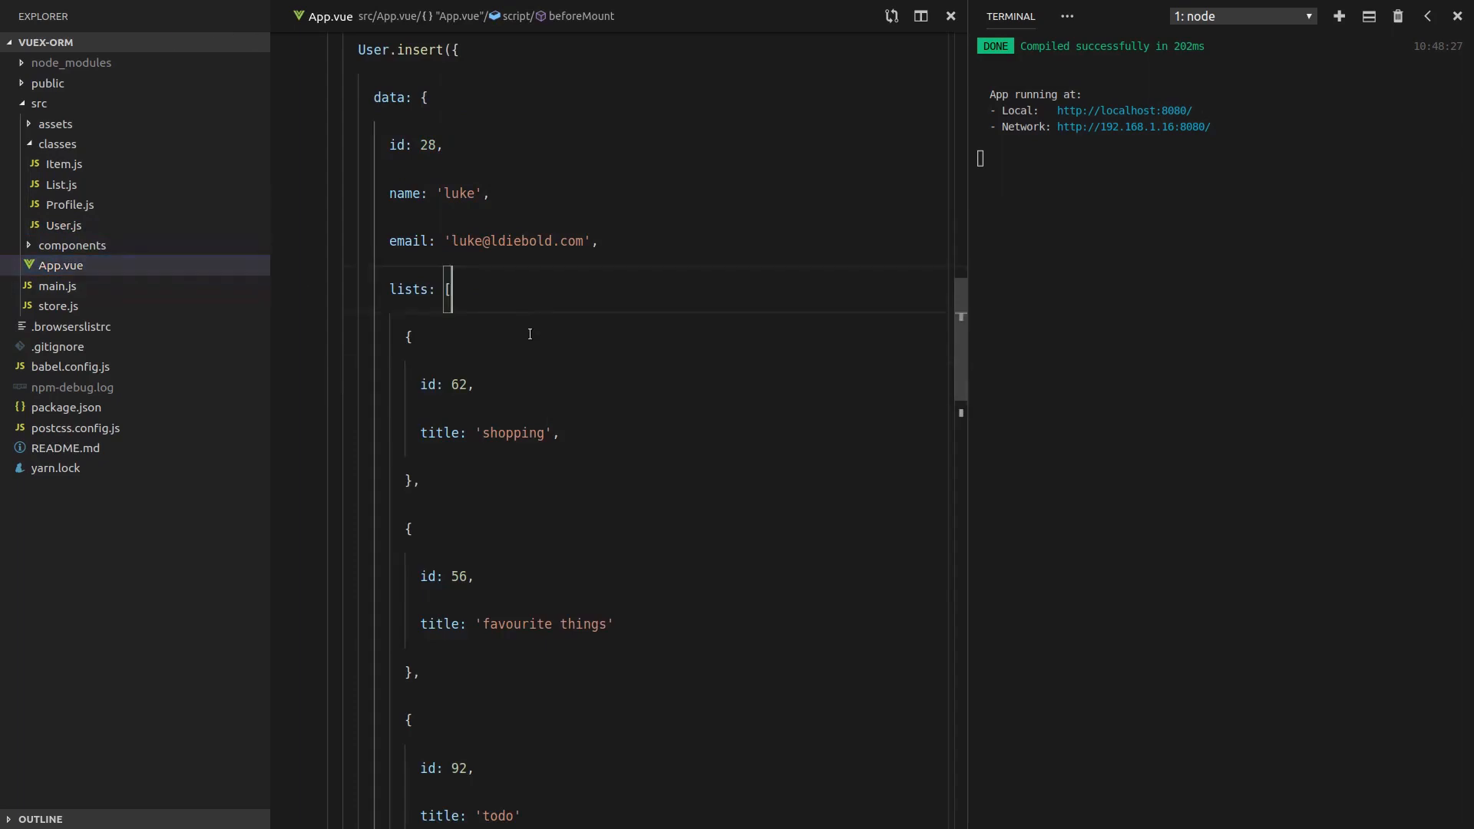
Start a line after email, then discard the stray list_ids text again.
left_click(708, 248)
key("Return")
type("lis")
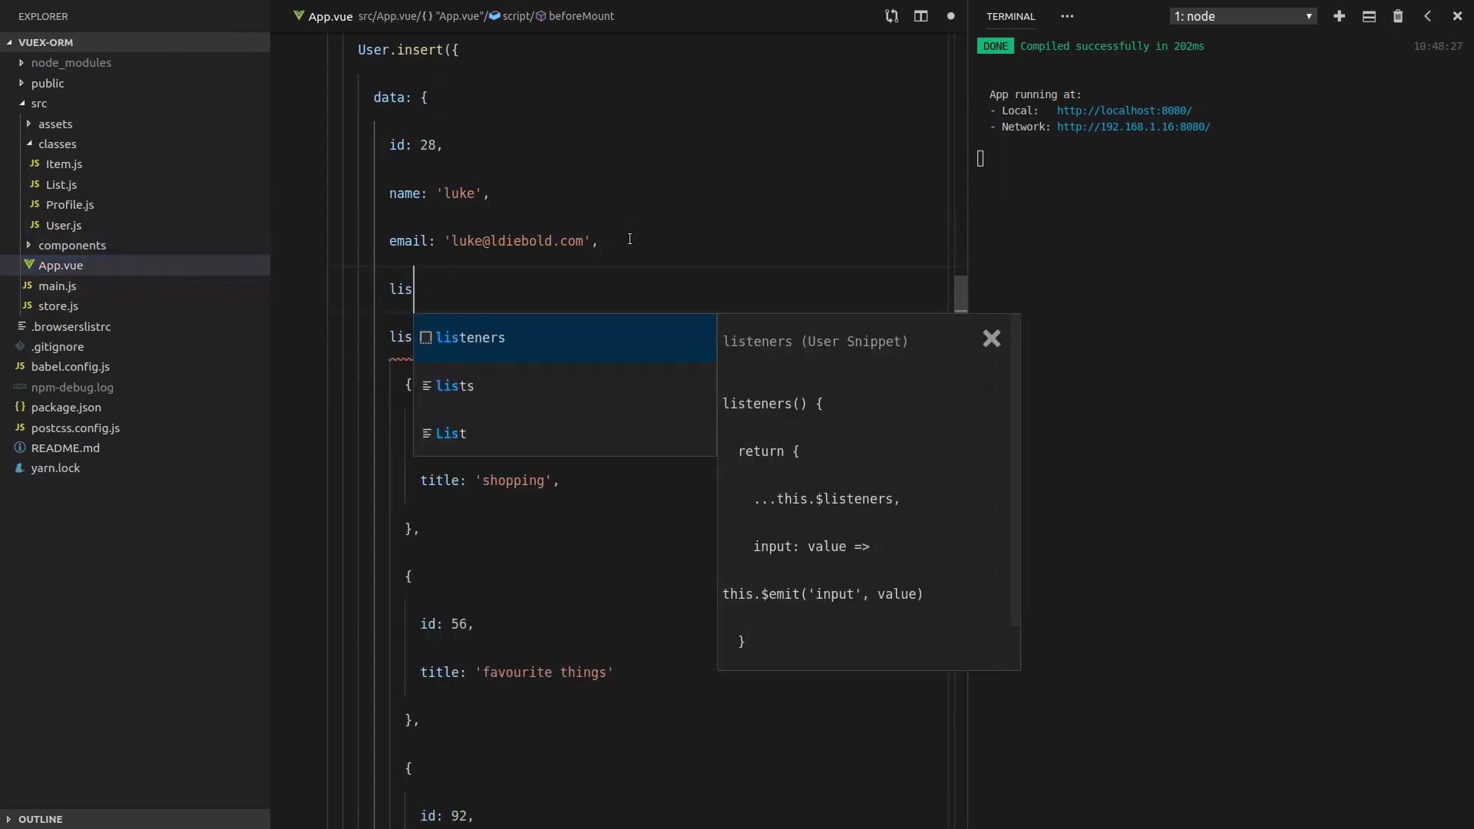
type("t_ids:")
scroll(599, 271, "down", 1)
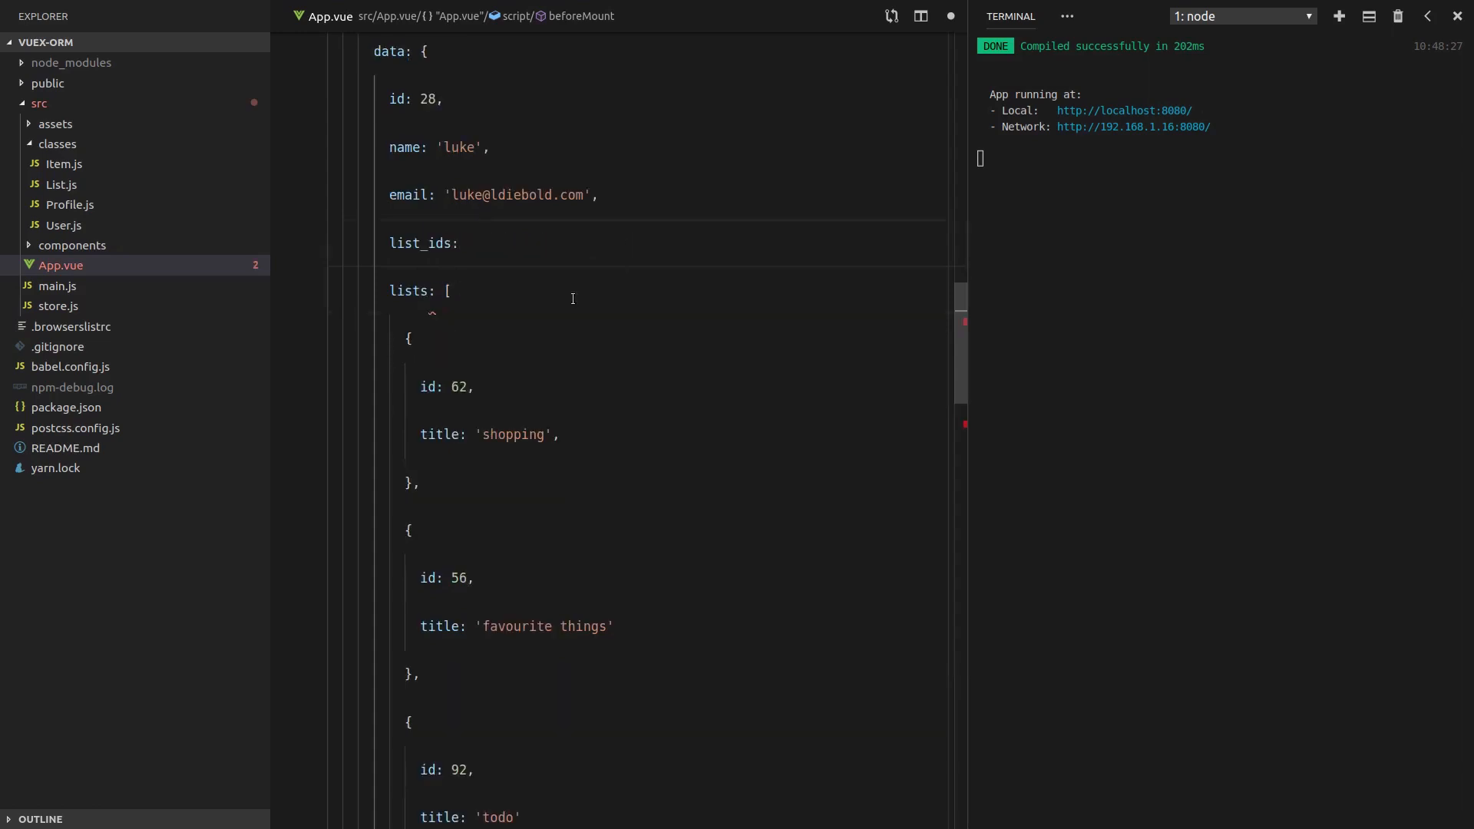
left_click_drag(334, 282, 633, 632)
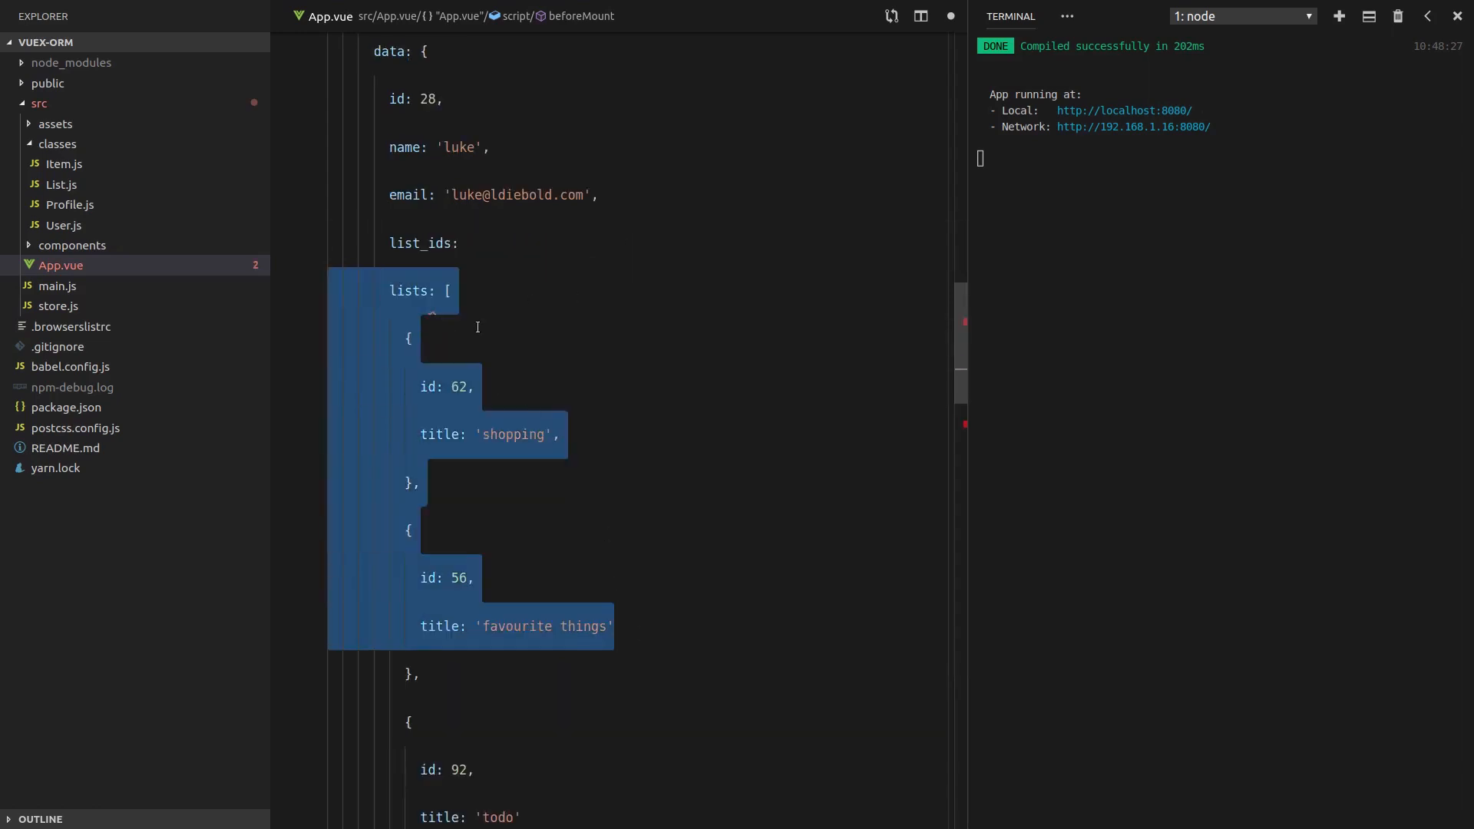
left_click_drag(459, 243, 314, 231)
key("BackSpace")
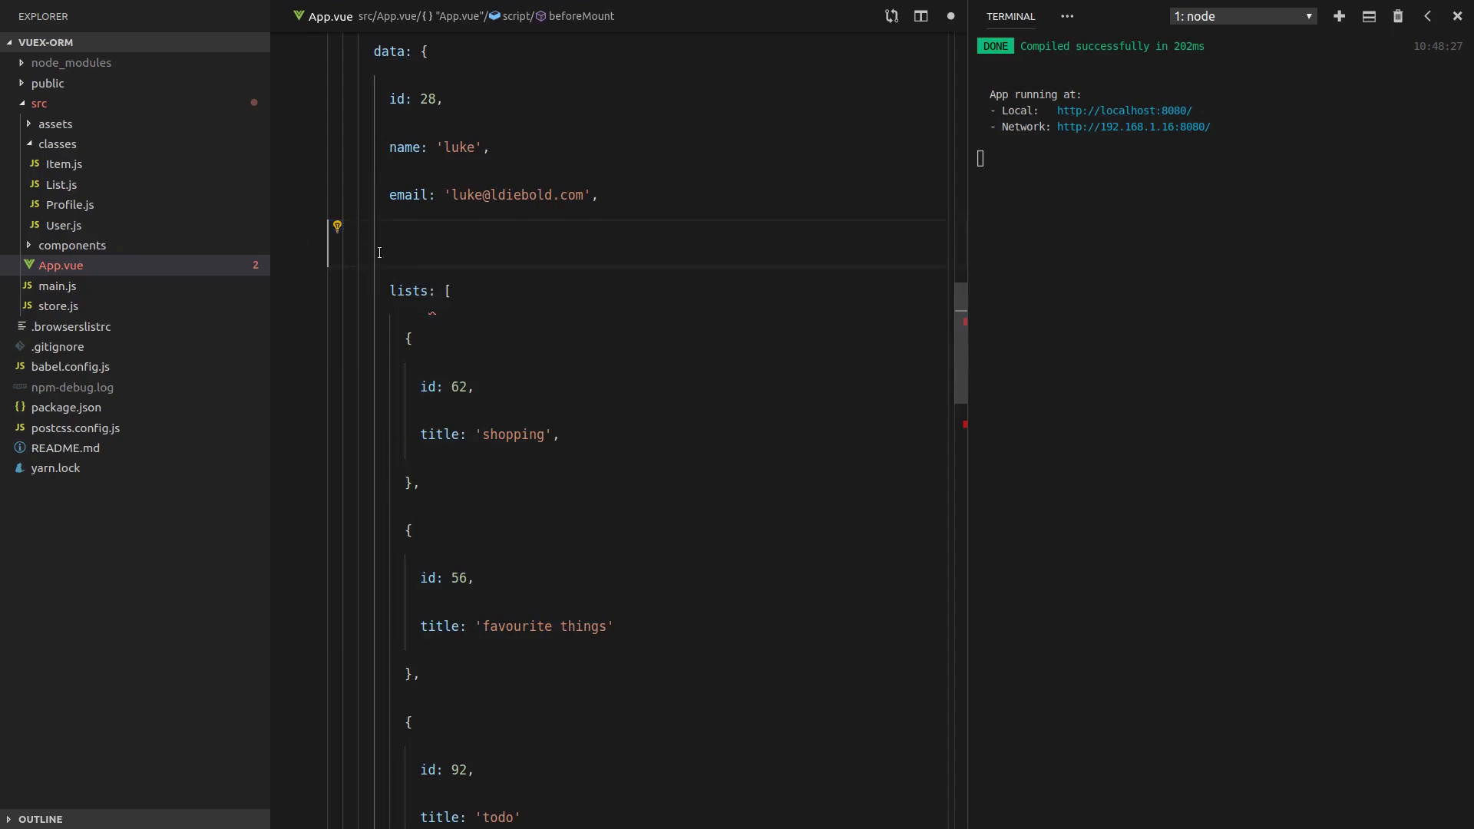
key("BackSpace")
left_click_drag(451, 242, 396, 507)
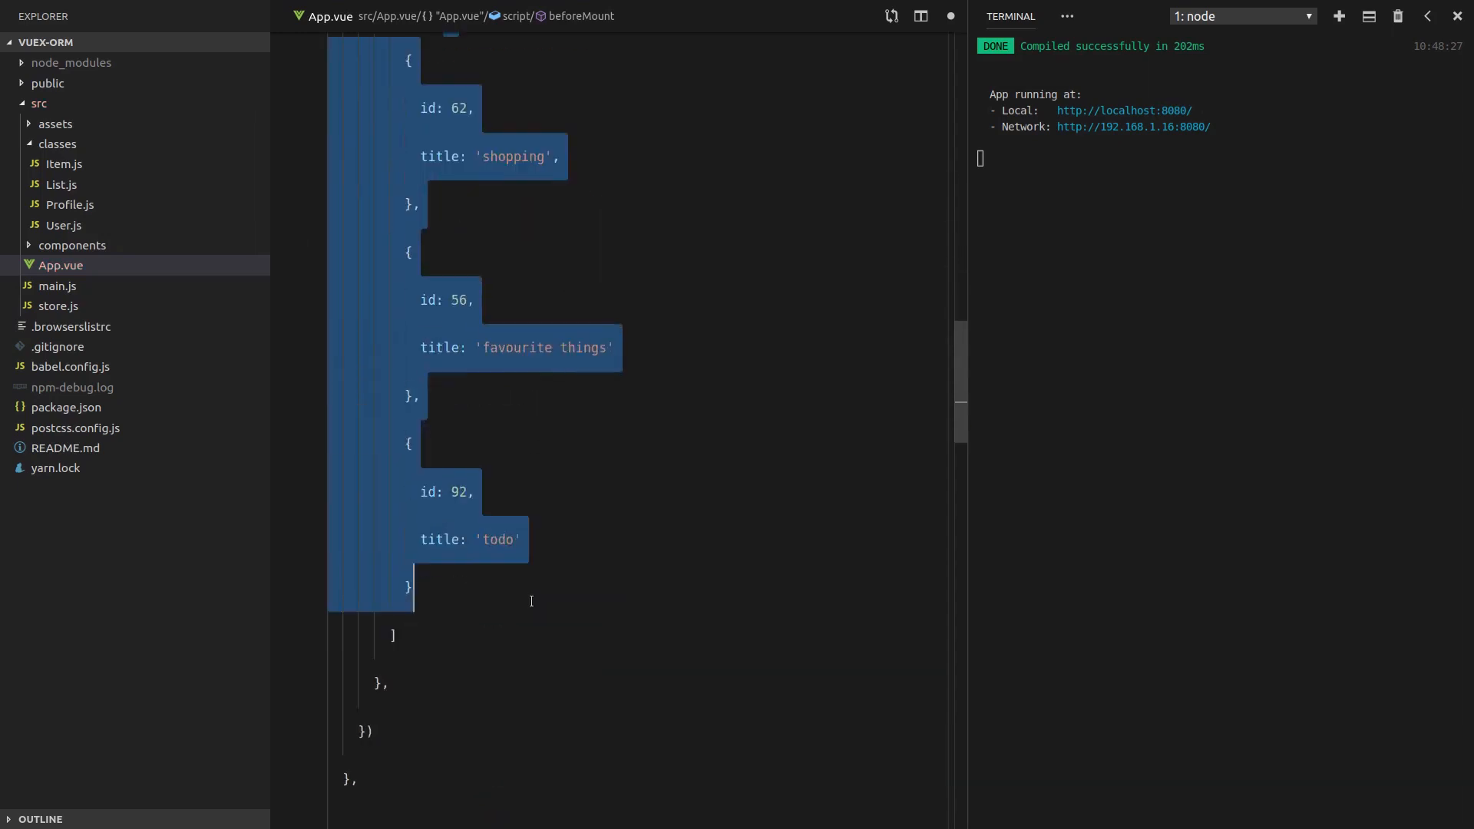
Delete the nested lists array and its leftover key from luke's insert data.
key("BackSpace")
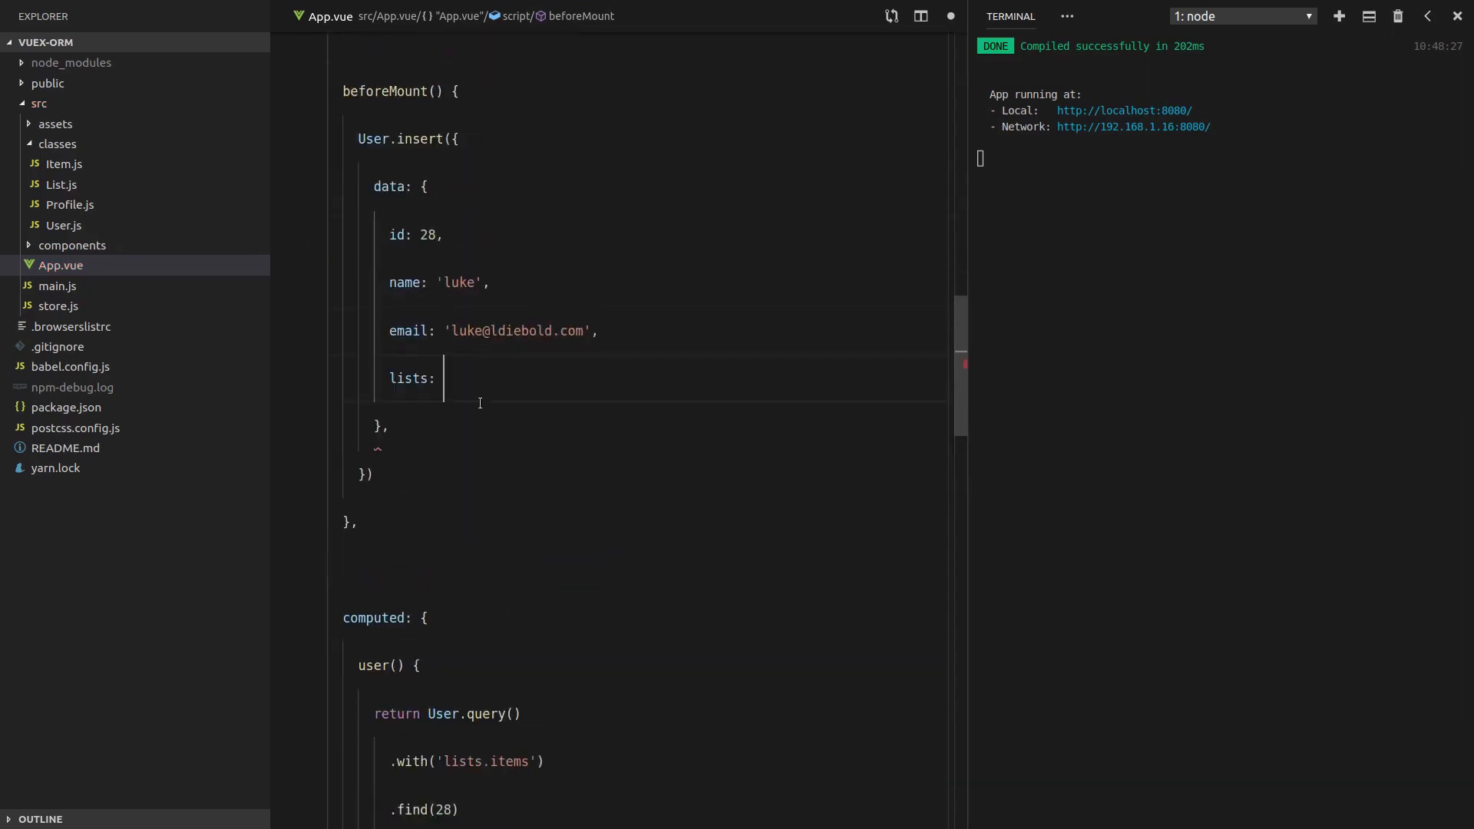
left_click_drag(445, 378, 172, 368)
key("BackSpace")
key("BackSpace")
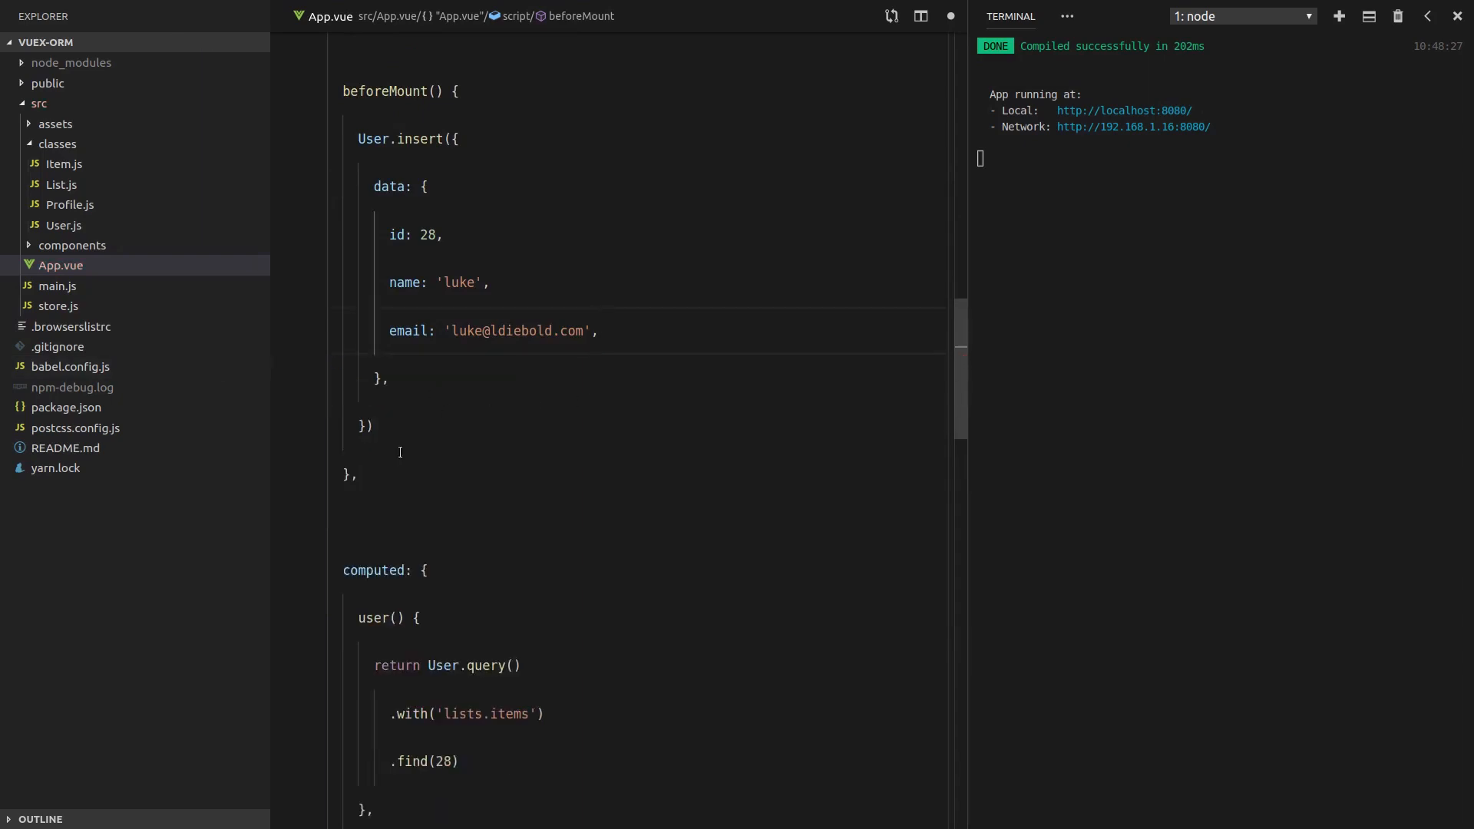
Add List.insert with the shopping, favourite things and todo objects as data, plus a blank line after email.
left_click(399, 426)
key("Return")
key("Return")
type("List")
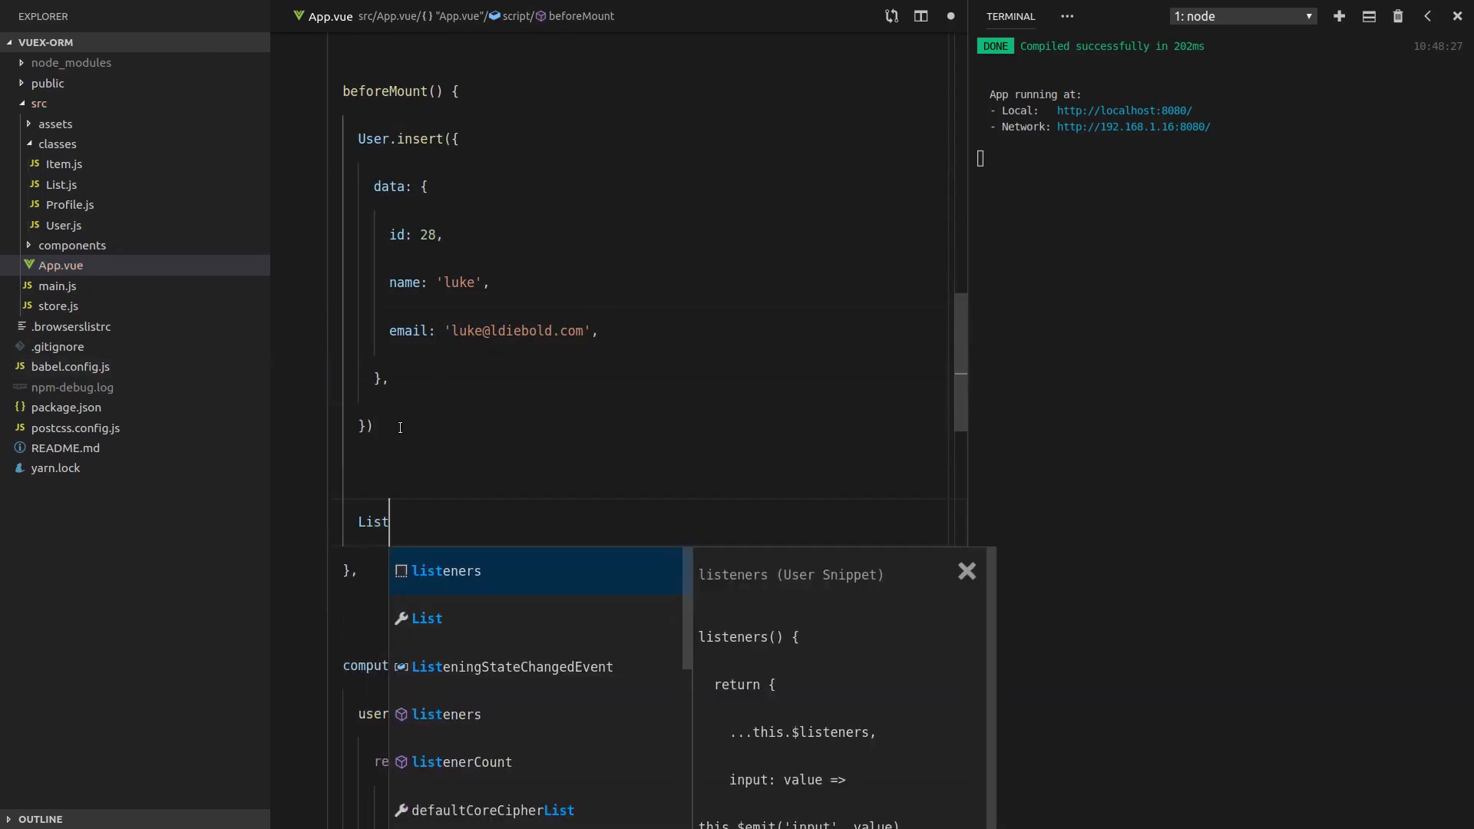
type(".insert")
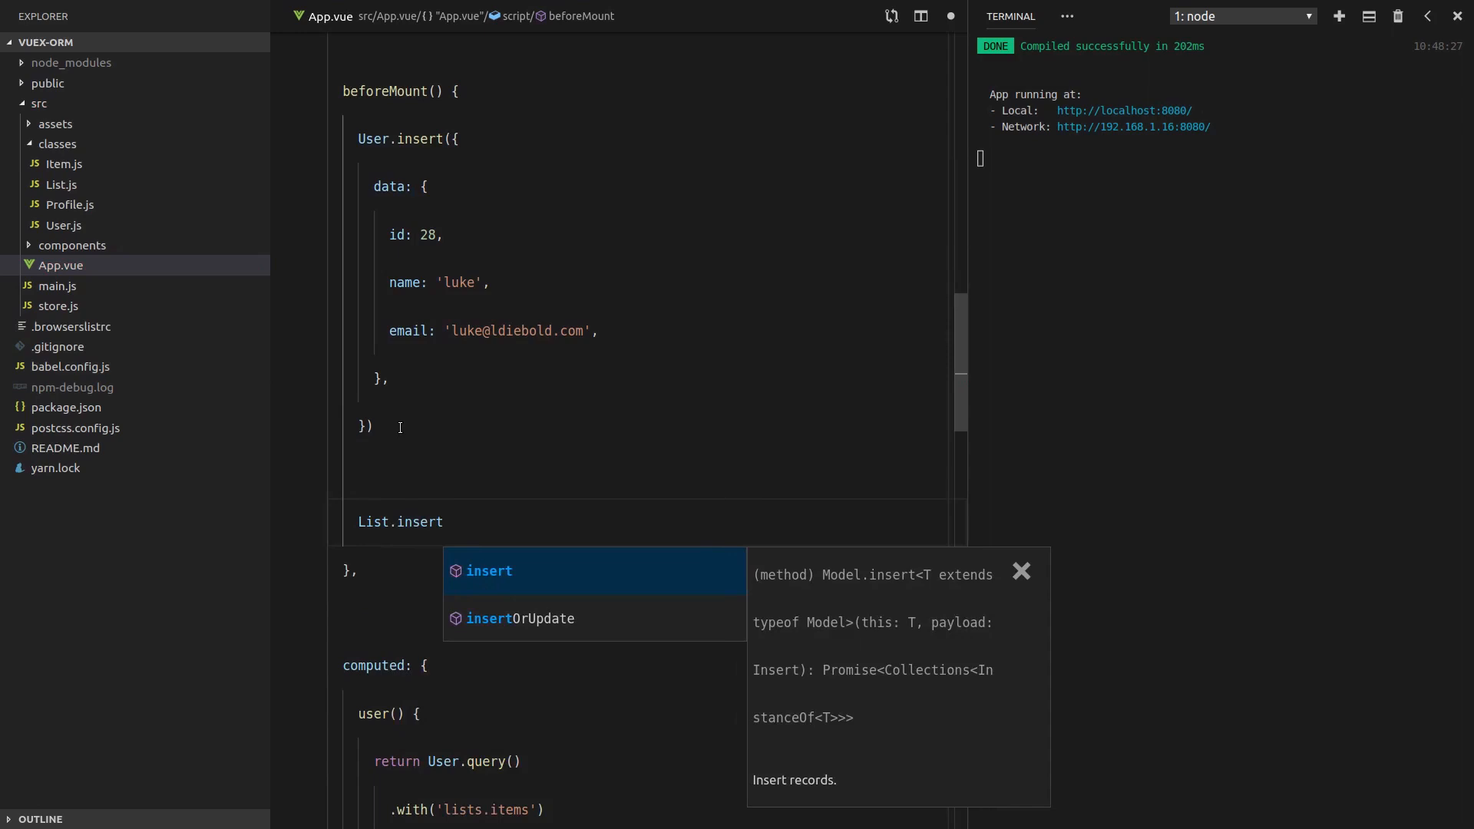
type("({")
key("Return")
type("data:")
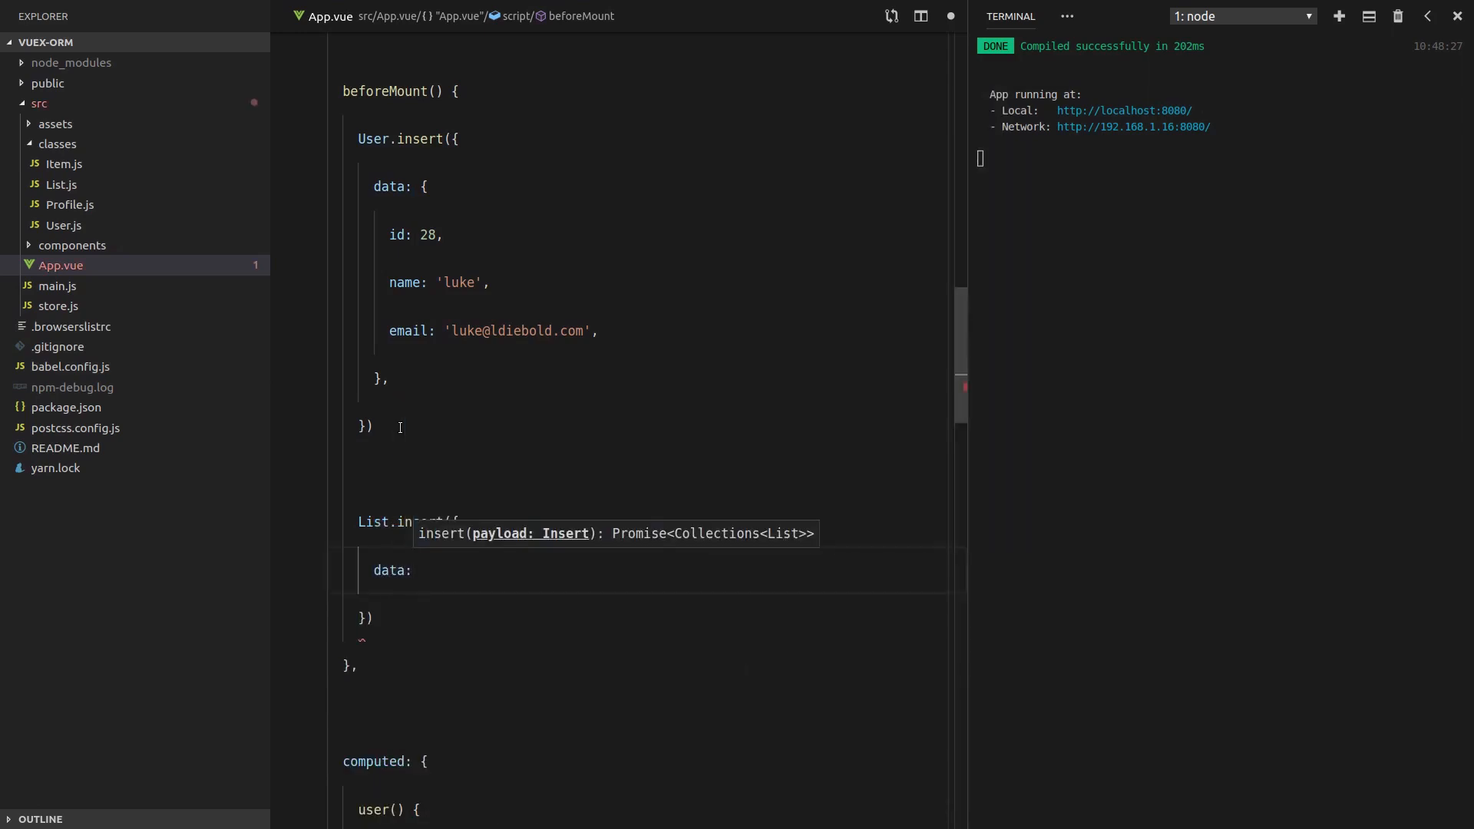
key("ctrl+v")
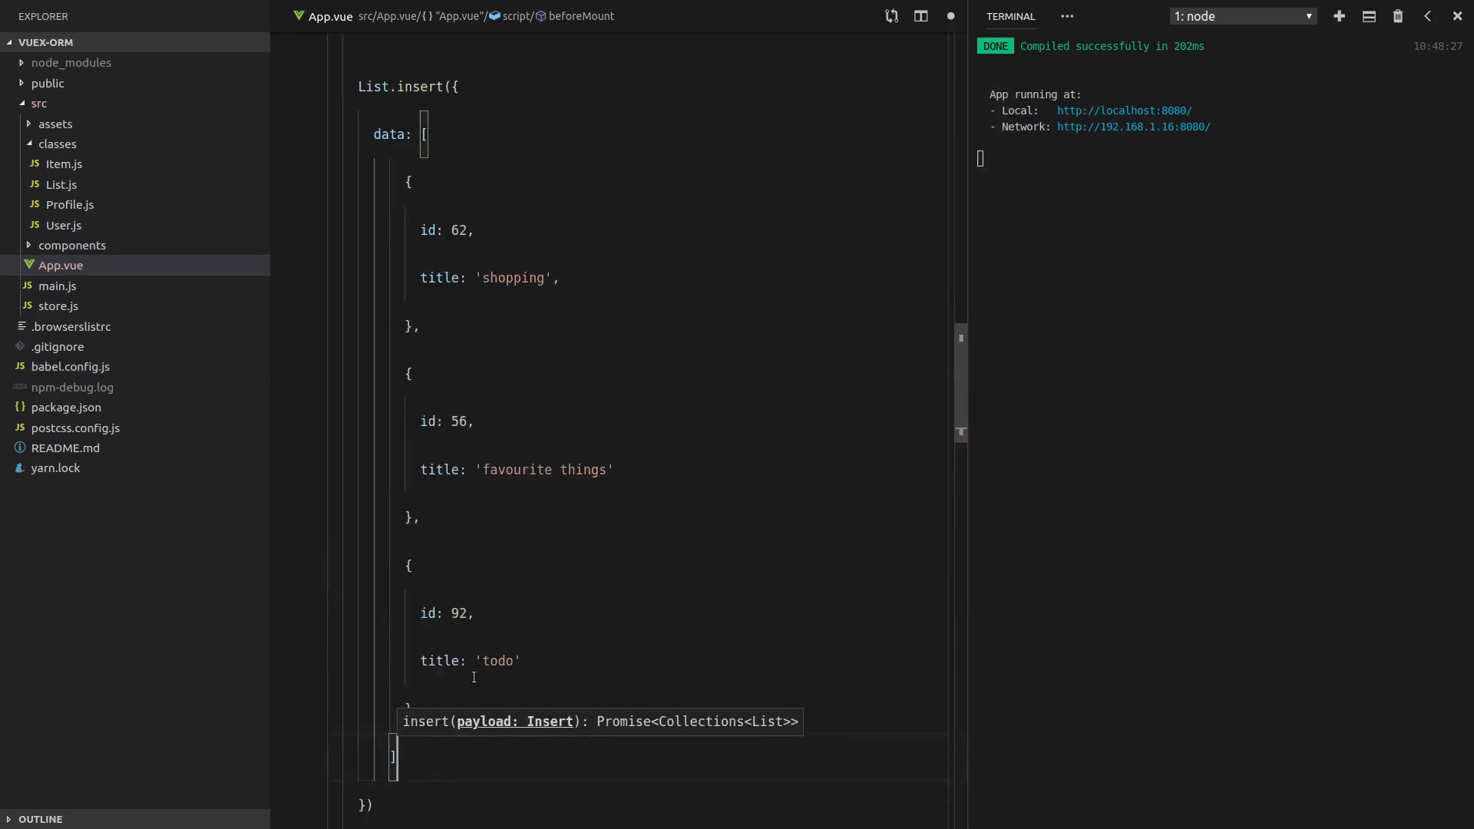
left_click_drag(415, 758, 289, 182)
scroll(549, 407, "up", 4)
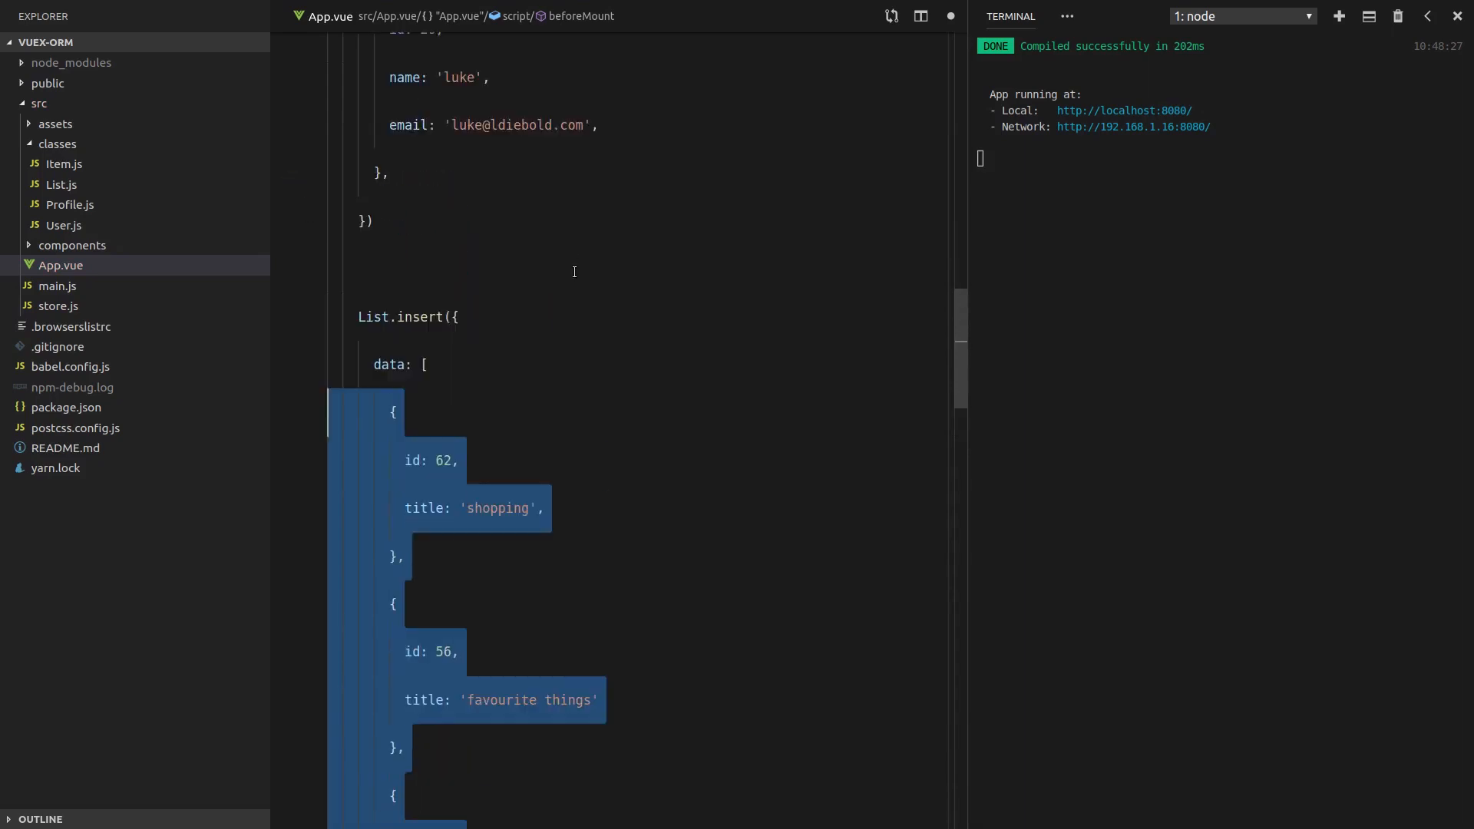
left_click(668, 404)
scroll(668, 405, "down", 1)
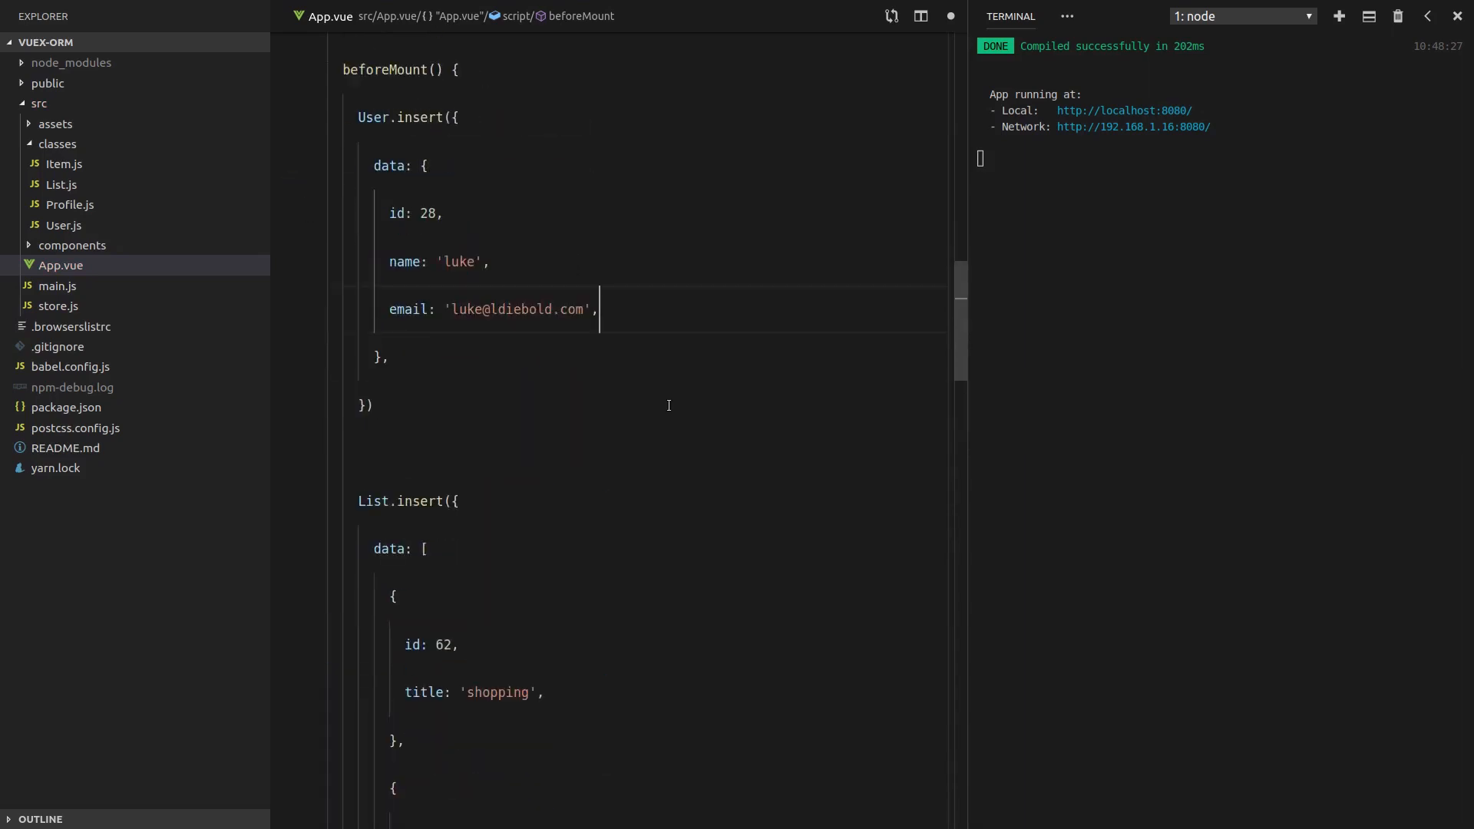
key("Return")
scroll(796, 574, "down", 1)
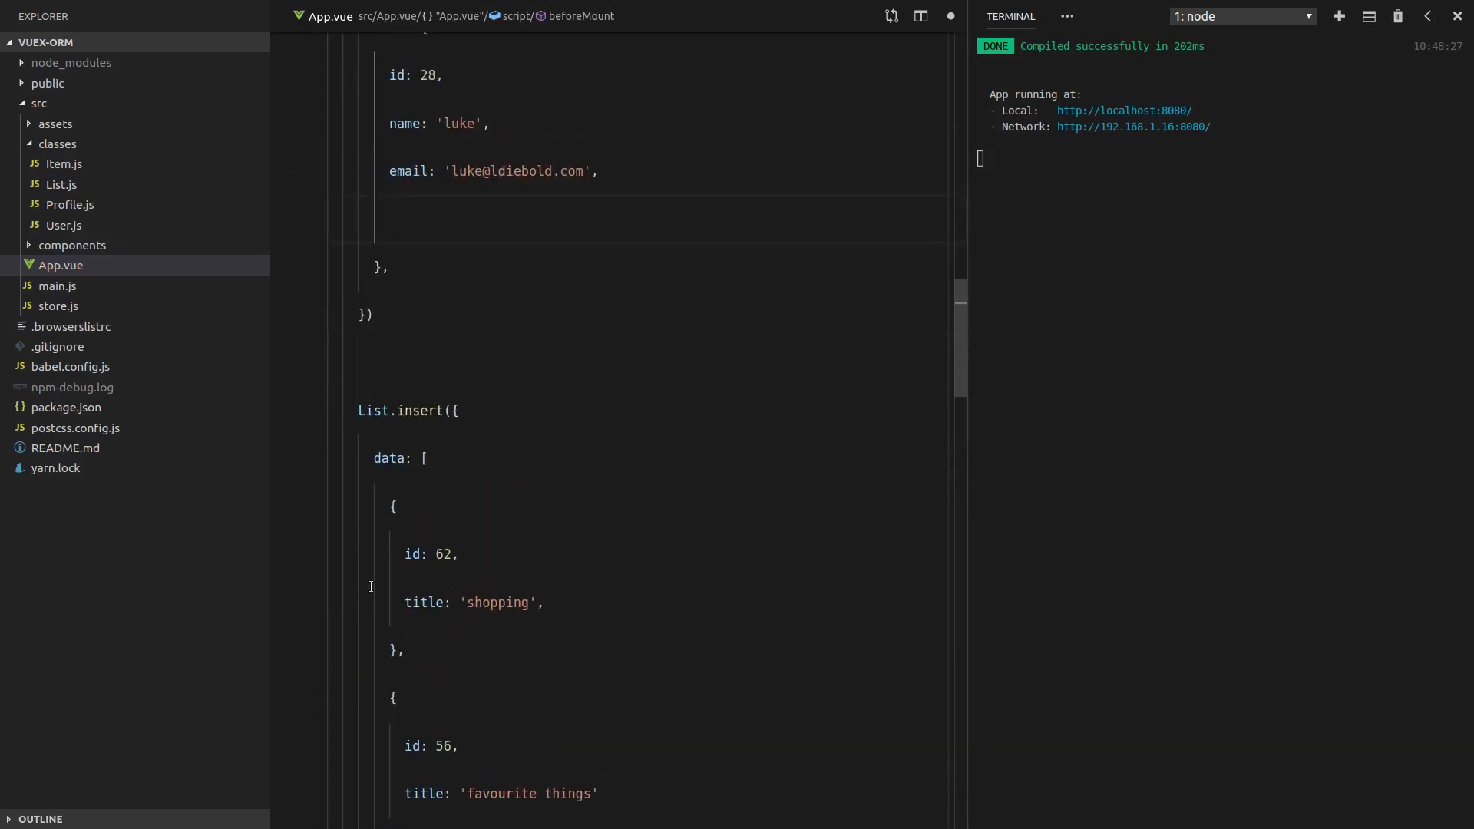
scroll(373, 481, "up", 1)
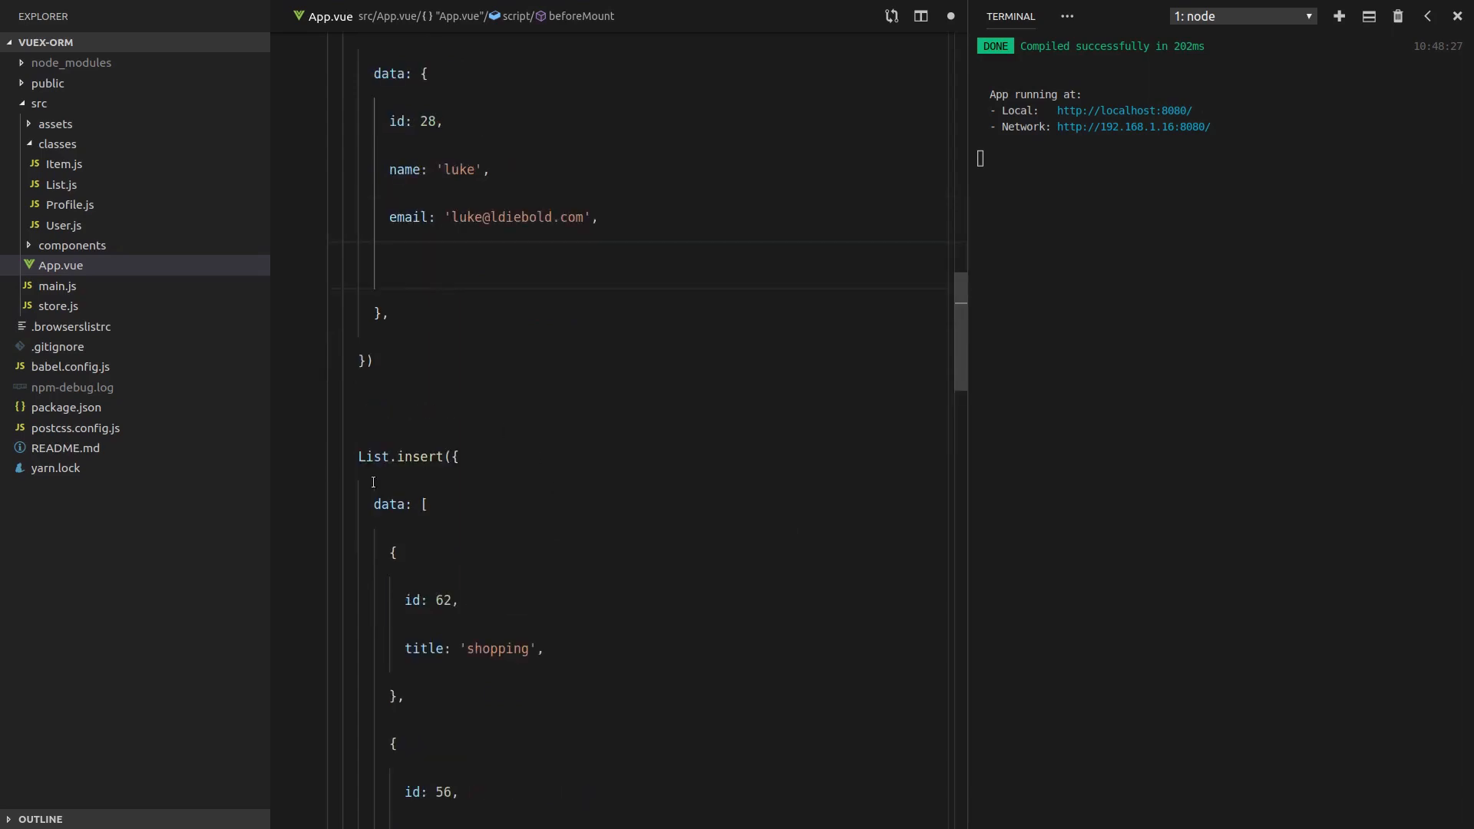
type("list_i")
type("ds: [")
scroll(492, 667, "down", 3)
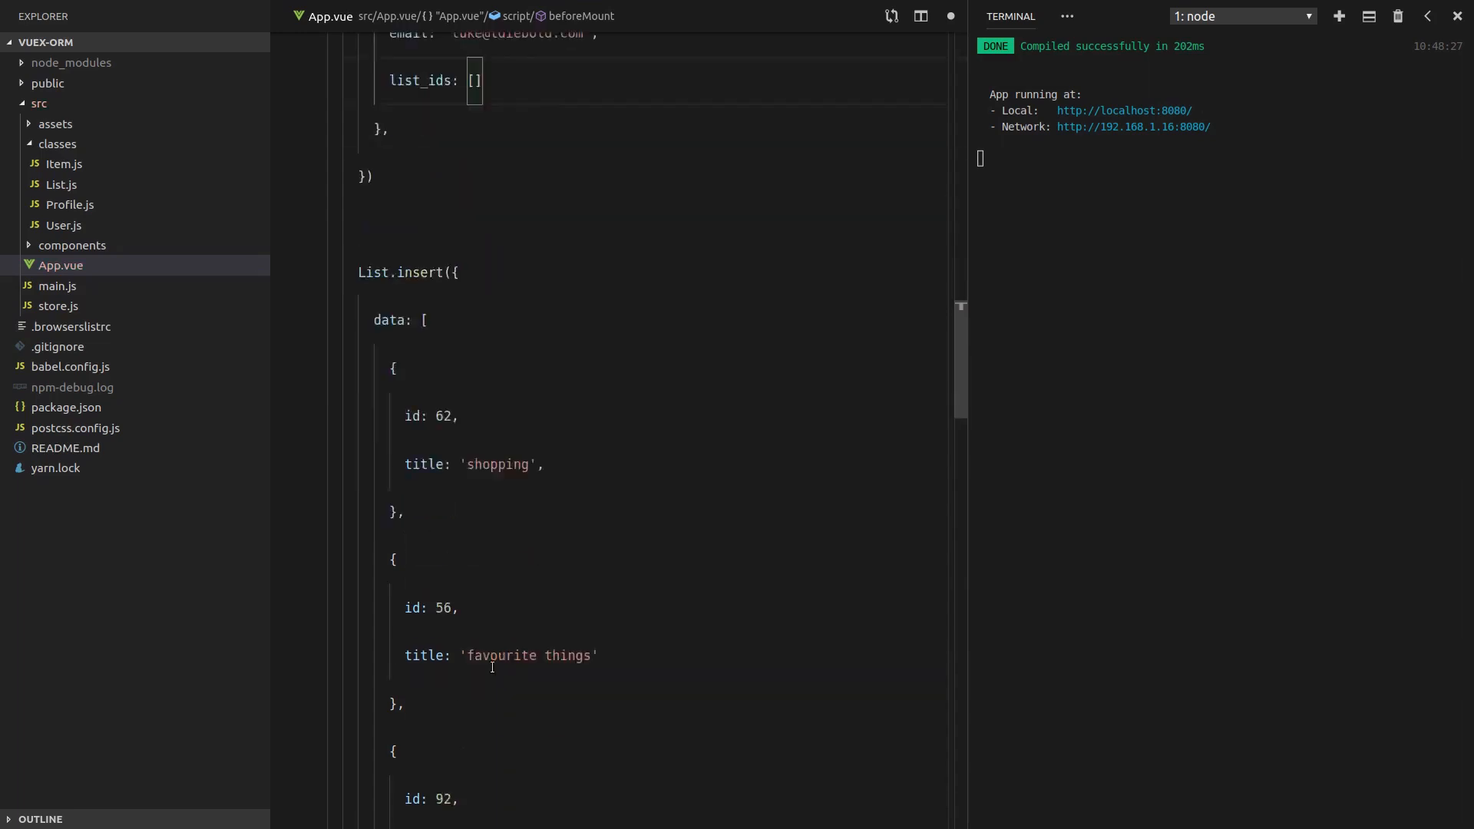
scroll(440, 394, "down", 1)
Fill luke's list_ids with [62, 56, 92], save App.vue and switch to Chrome.
left_click_drag(437, 370, 454, 369)
key("ctrl+c")
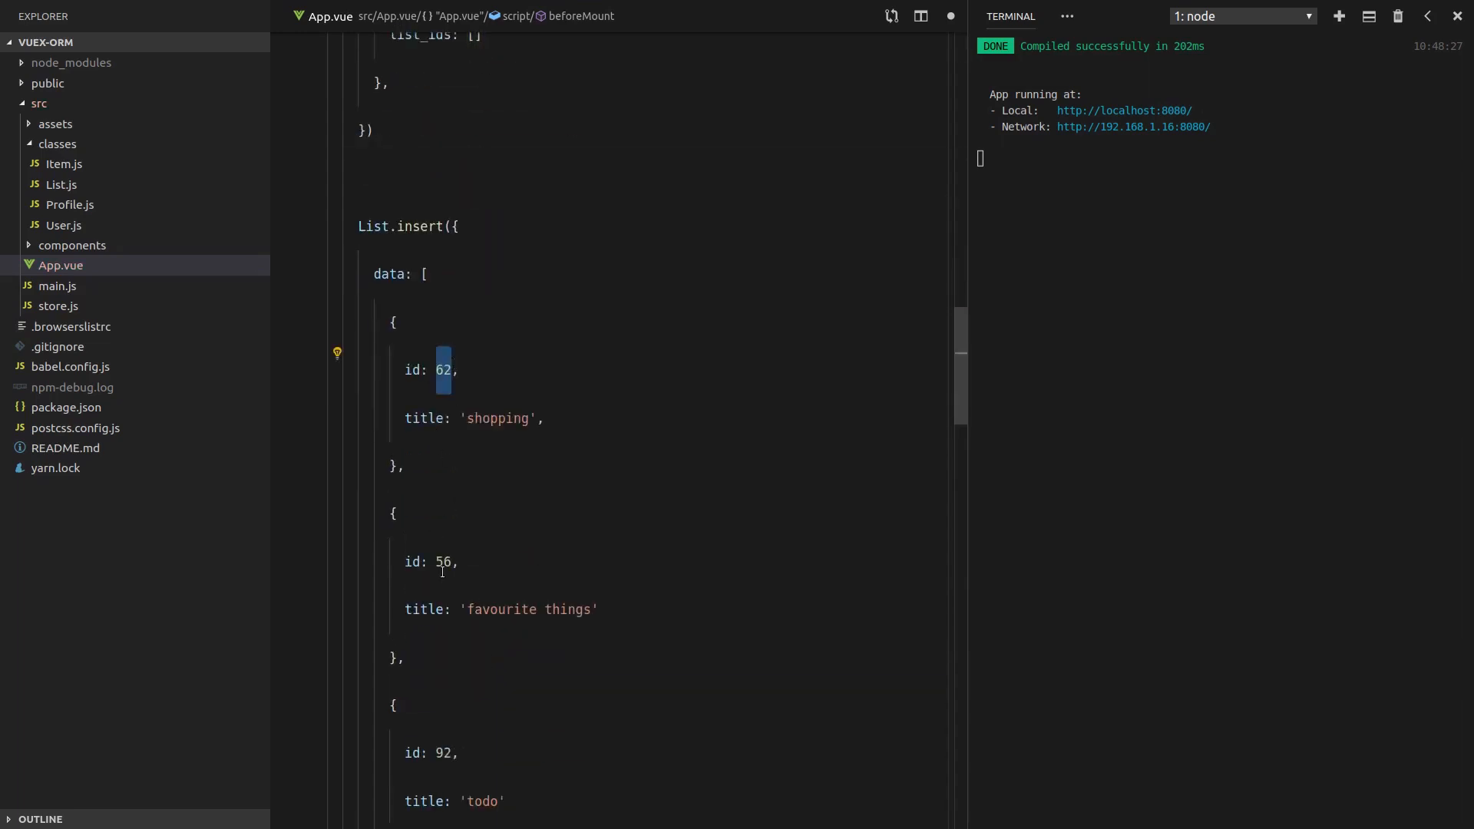
scroll(484, 461, "up", 2)
left_click(476, 218)
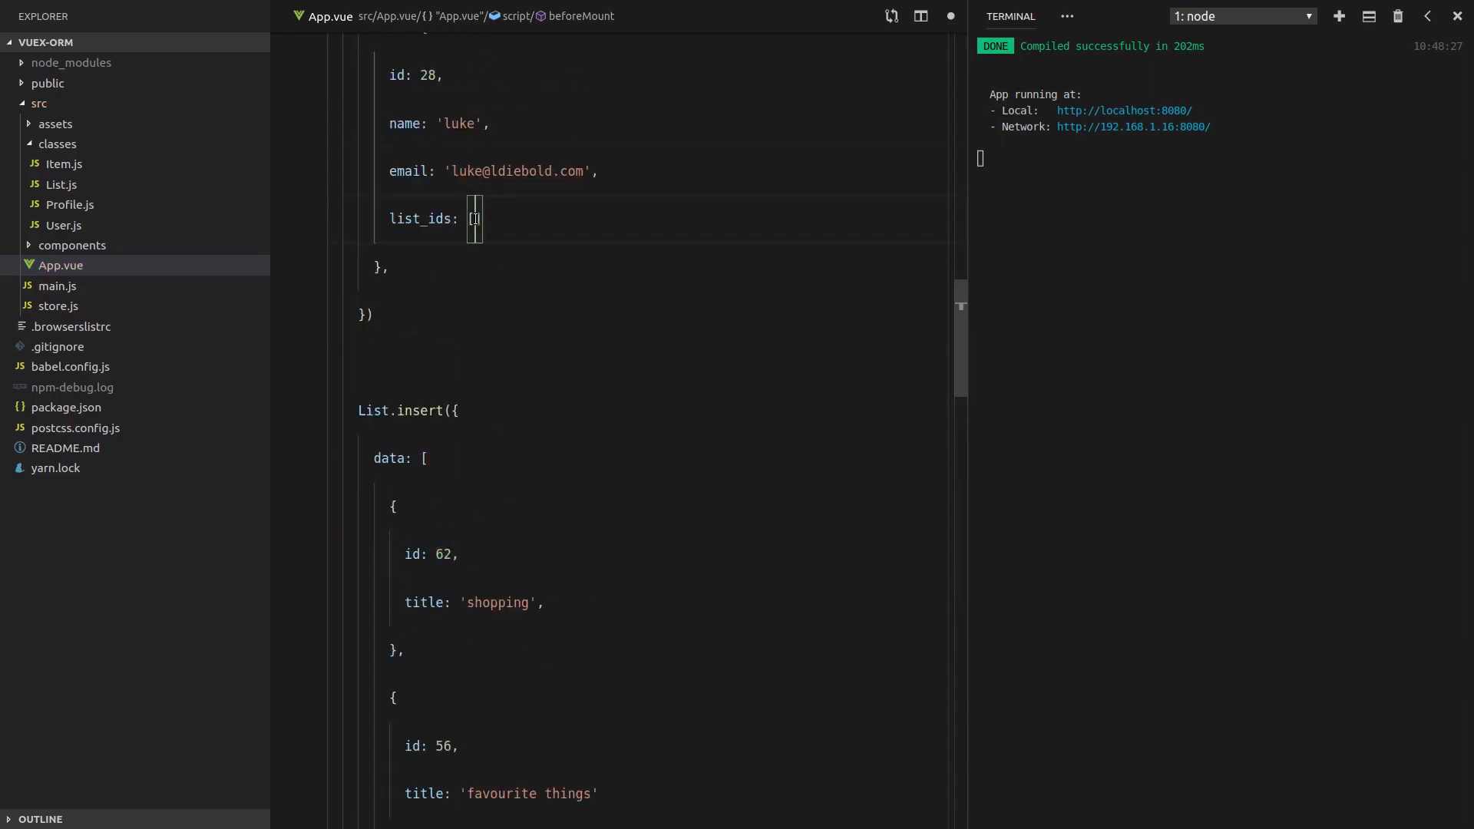
key("ctrl+v")
type(", ")
type("56, 9")
key("ctrl+s")
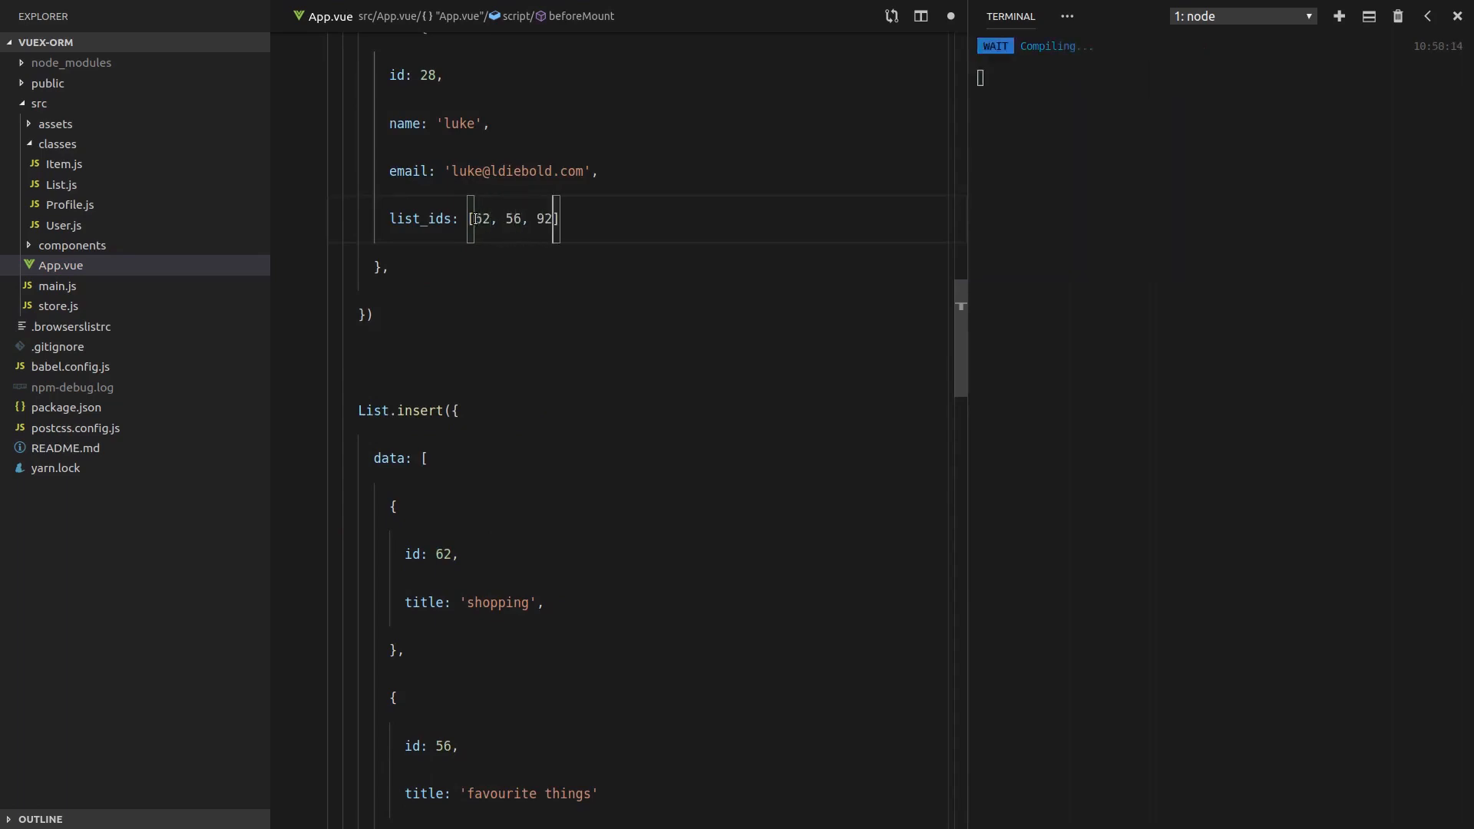
key("alt+Tab")
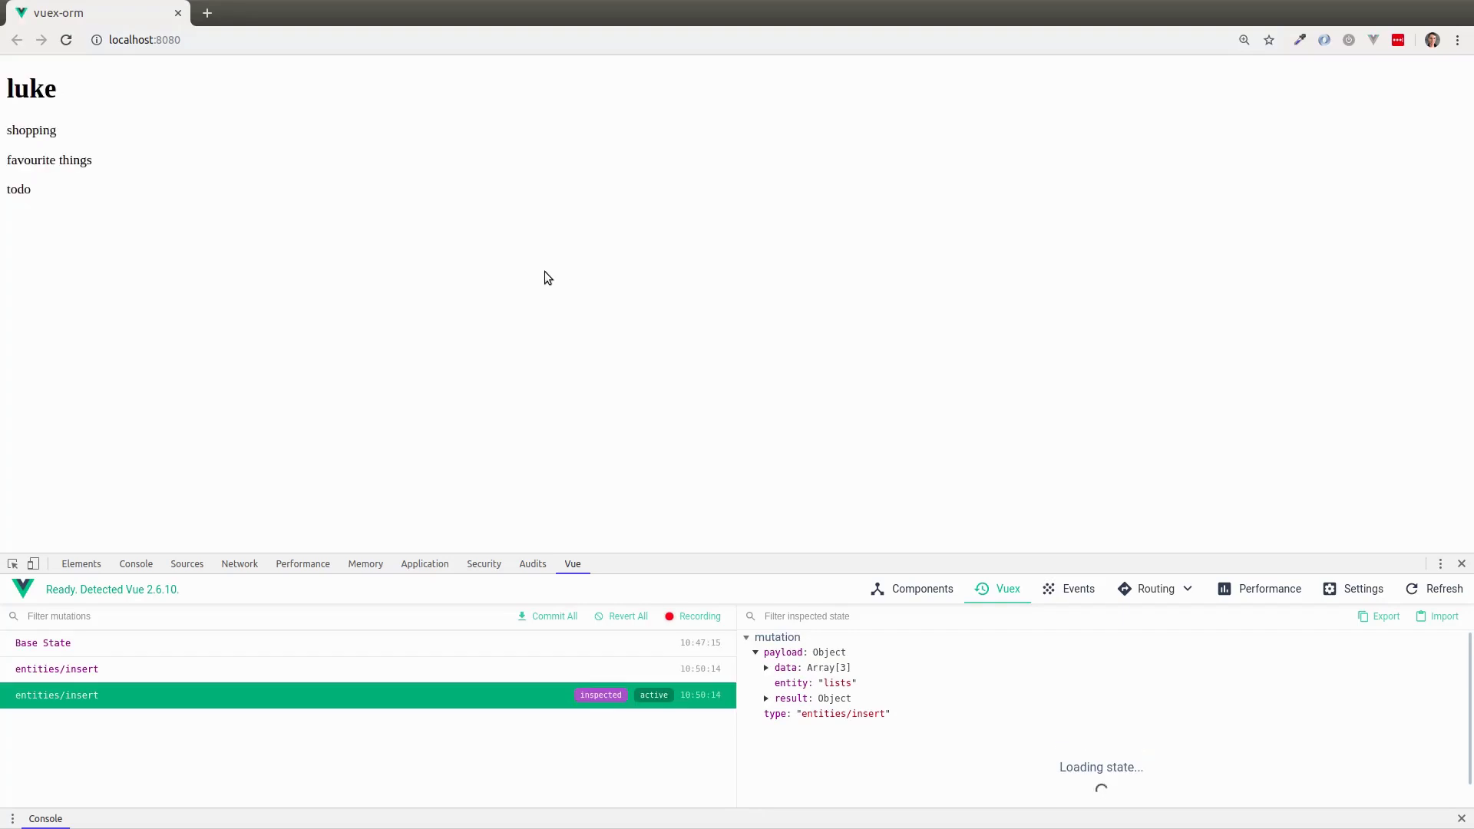